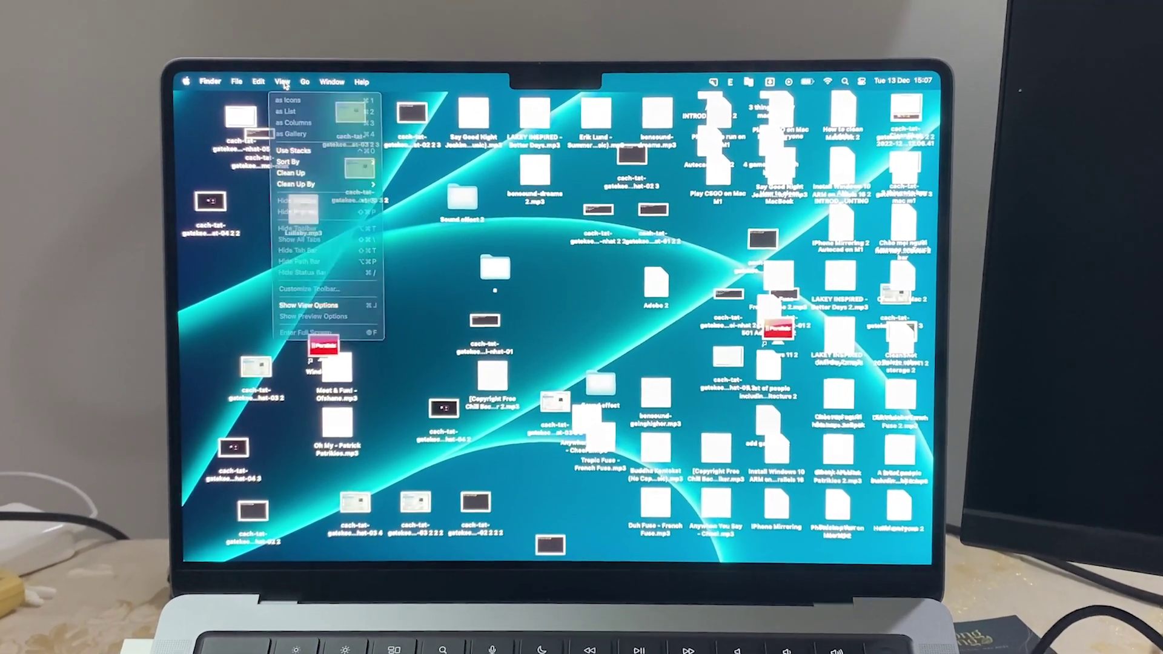
Gather the desktop's scattered files into stacks with View > Use Stacks.
{"action": "left_click", "coordinate": [283, 144]}
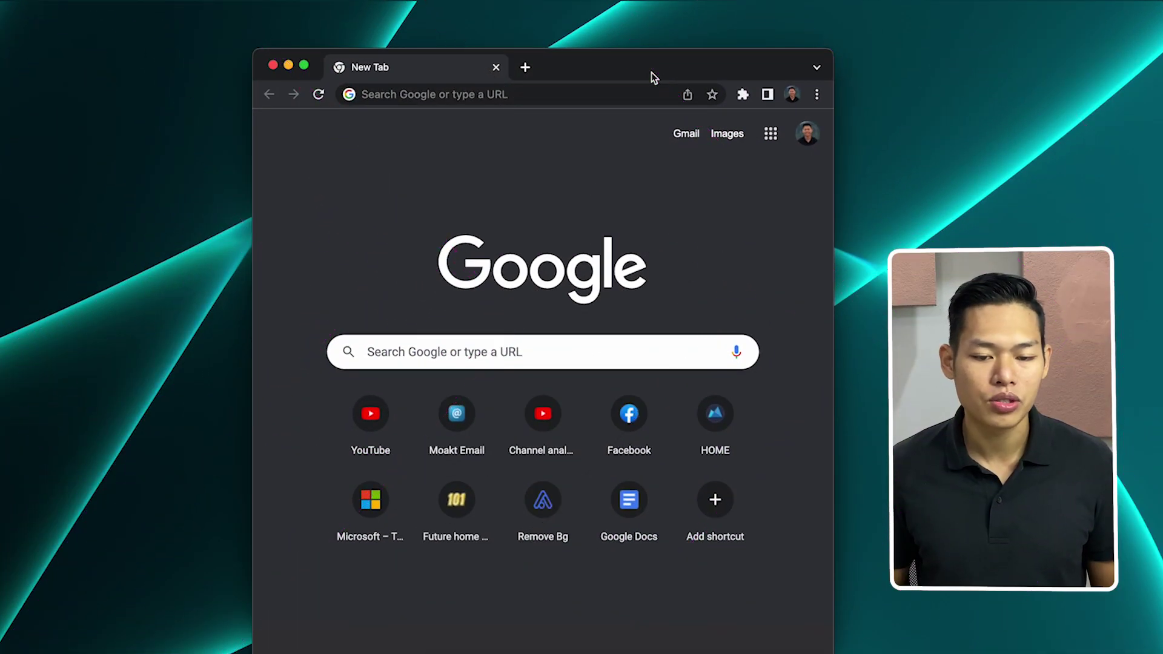
Snap Chrome to the left half, pull it free, then view BetterSnapTool's Customizations and Shortcuts.
{"action": "left_click_drag", "start_coordinate": [651, 75], "coordinate": [2, 237]}
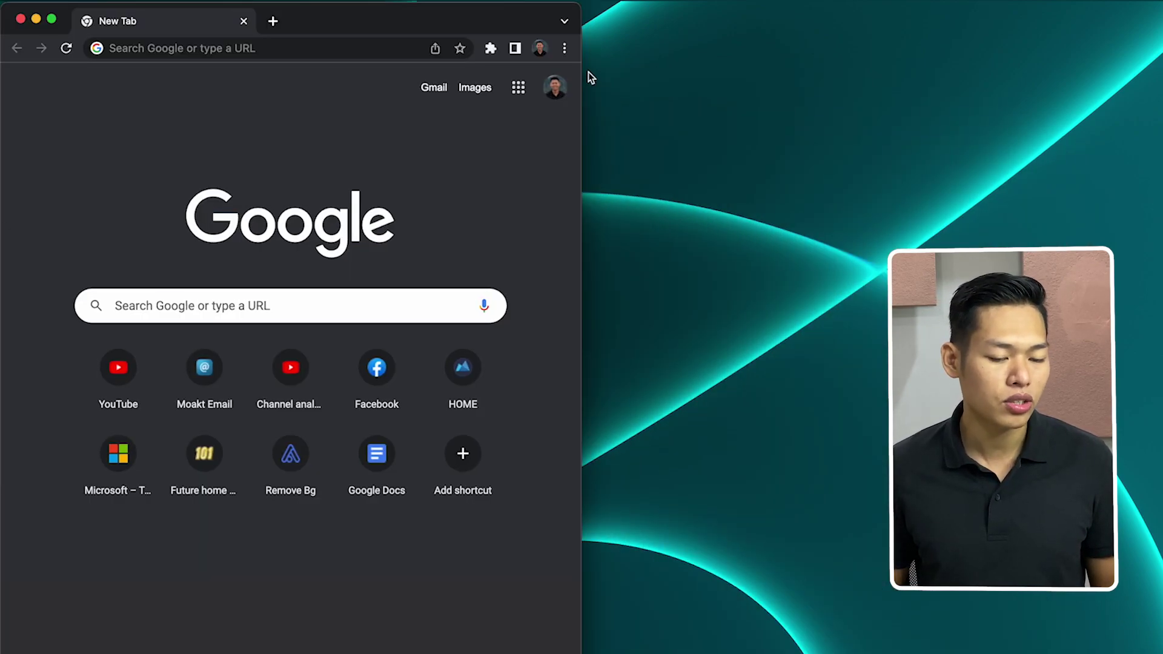
{"action": "left_click_drag", "start_coordinate": [444, 31], "coordinate": [2, 338]}
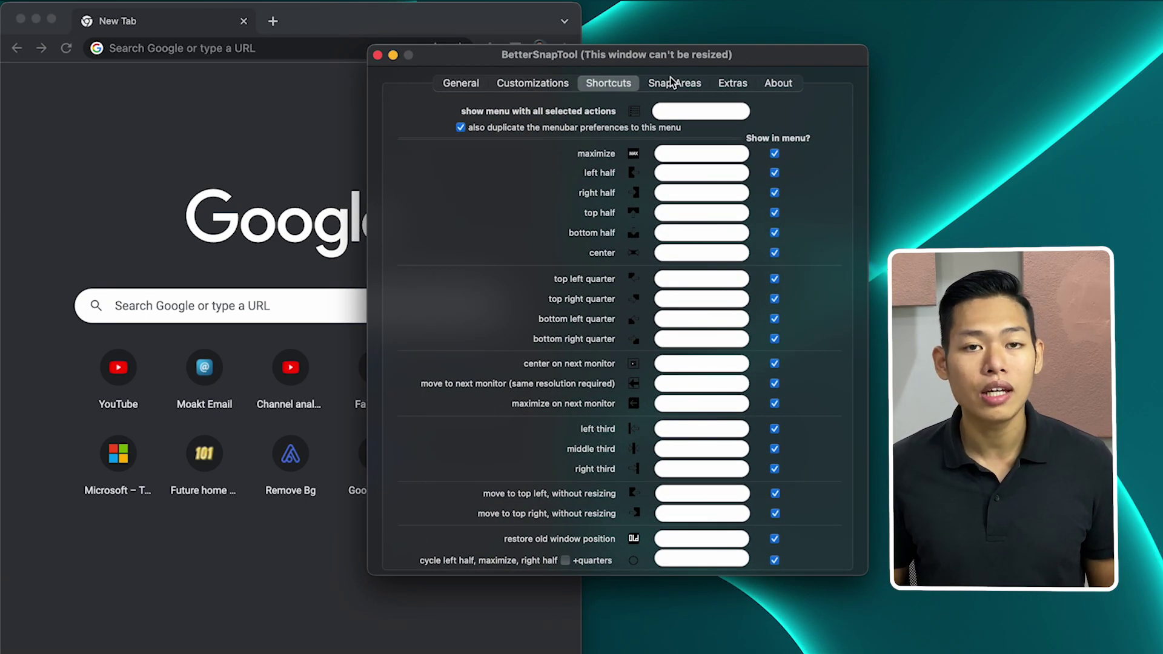
{"action": "left_click", "coordinate": [539, 90]}
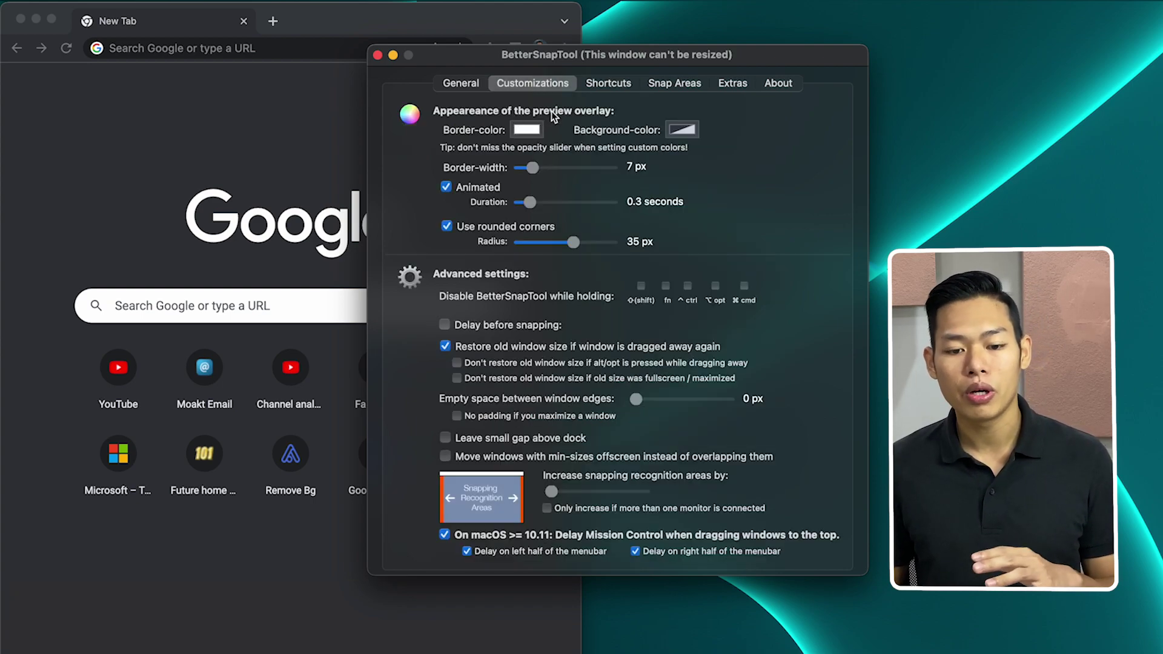
{"action": "left_click", "coordinate": [608, 86]}
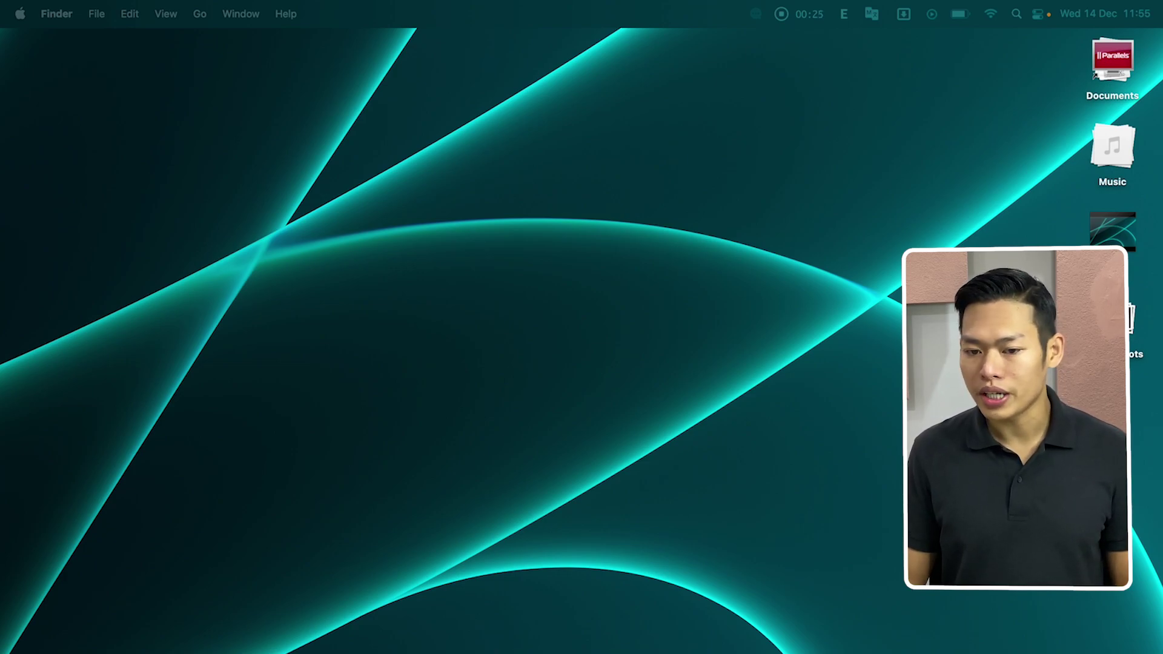
Stash the two Music-stack mp3s in Dropzone and drop the 2 Items into Zalo's Cloud chat.
{"action": "left_click", "coordinate": [903, 14]}
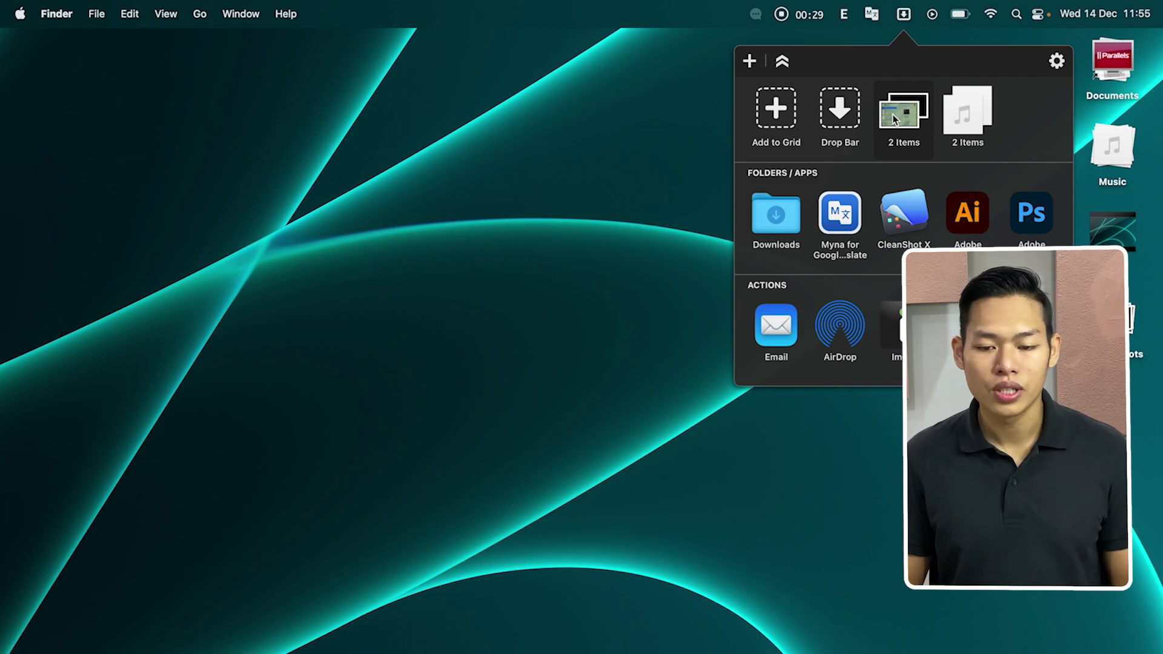
{"action": "left_click", "coordinate": [1130, 179]}
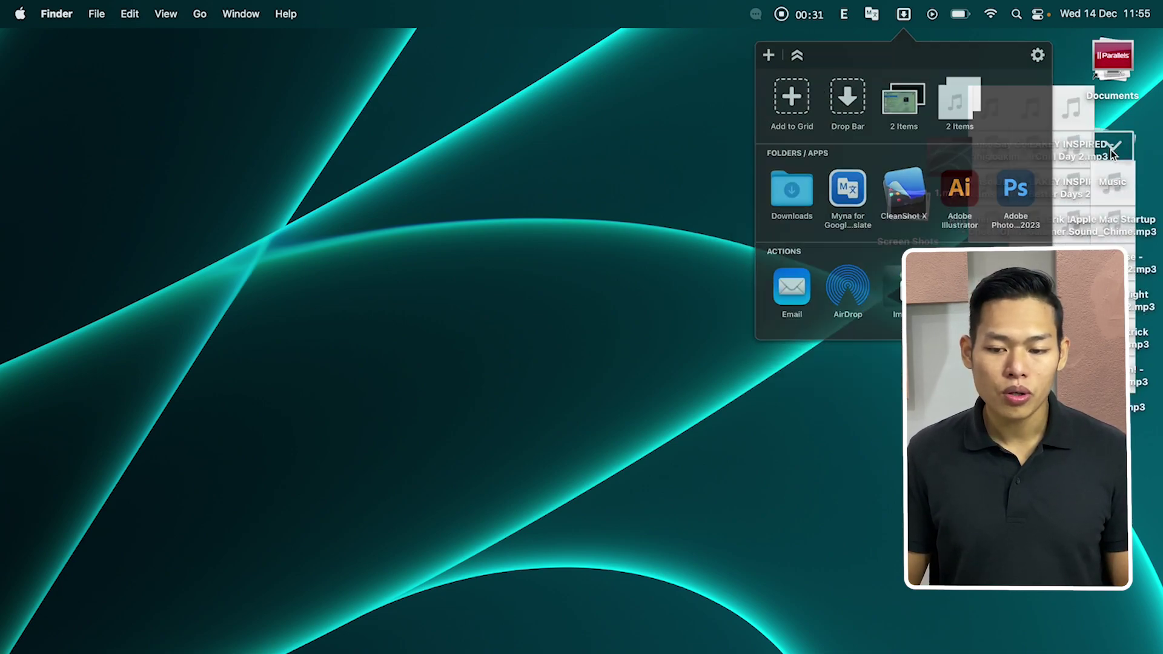
{"action": "left_click_drag", "start_coordinate": [783, 223], "coordinate": [851, 124]}
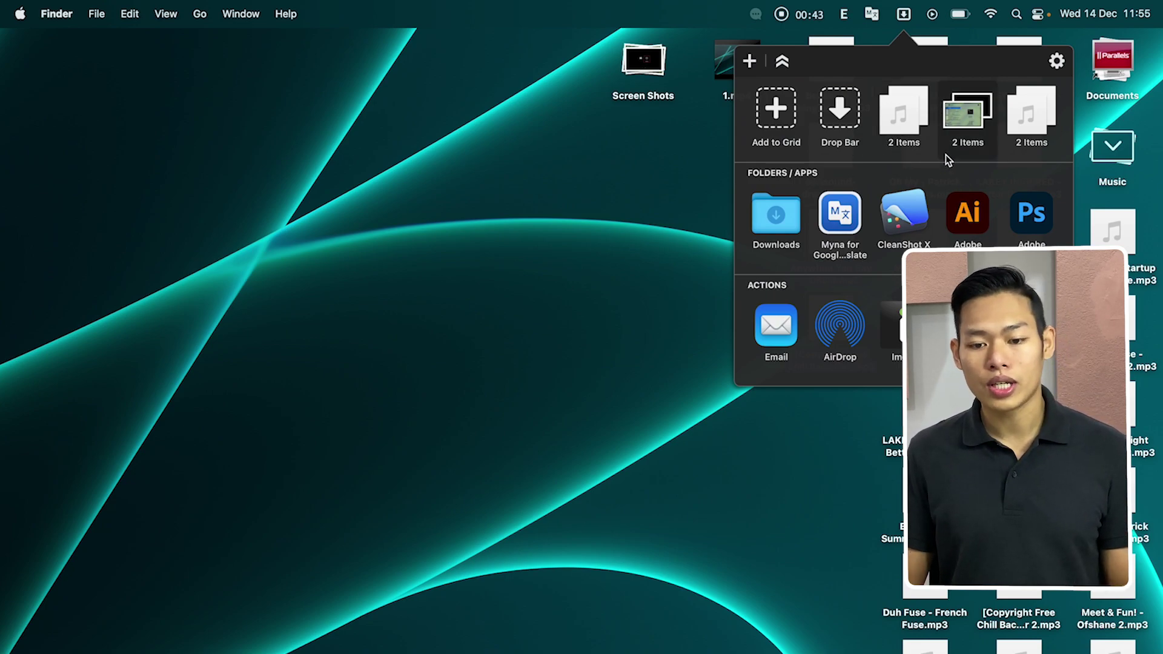
{"action": "left_click_drag", "start_coordinate": [904, 118], "coordinate": [840, 339]}
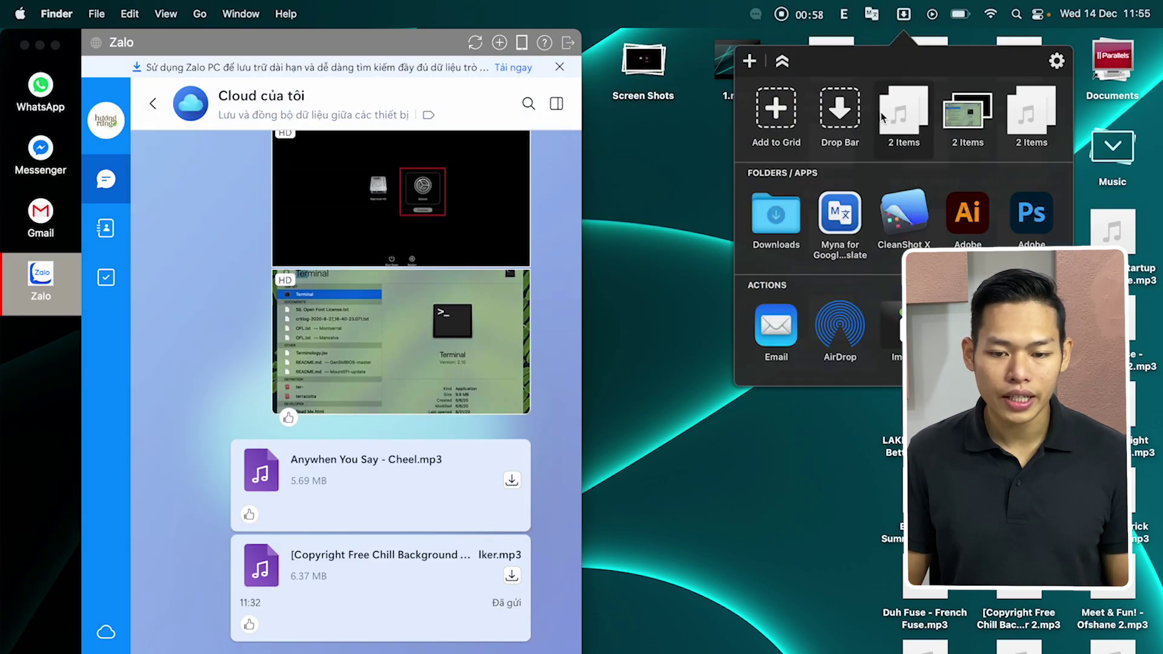
{"action": "left_click_drag", "start_coordinate": [882, 115], "coordinate": [229, 543]}
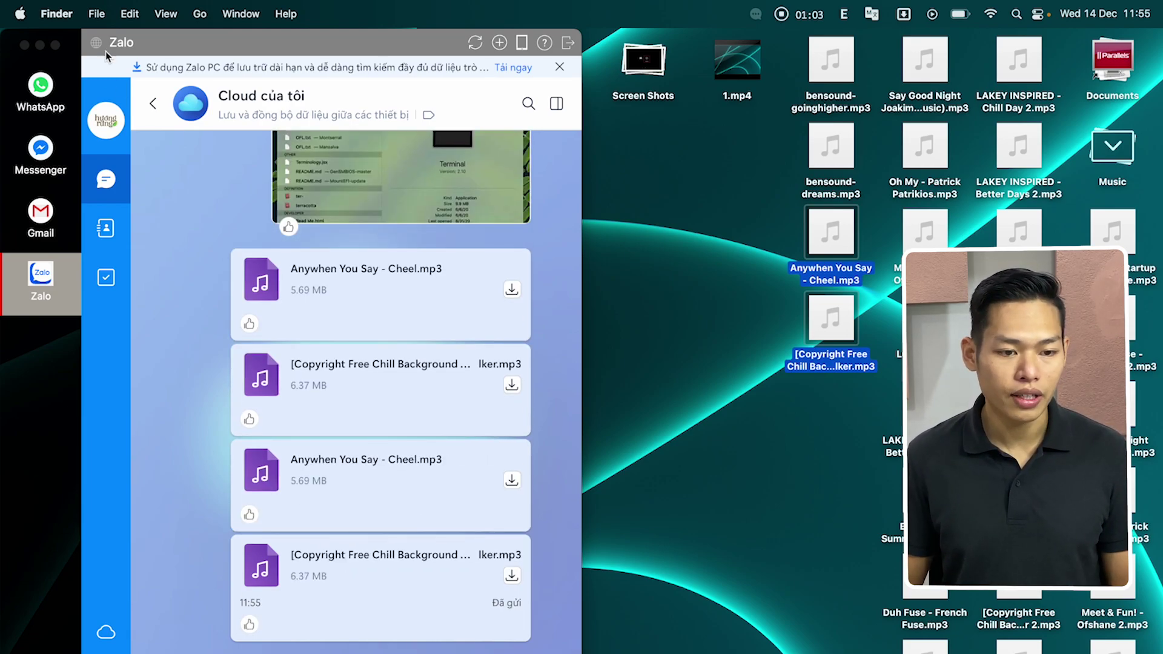
In Dropzone's grid, start a new Add to Grid > Open Application item.
{"action": "left_click", "coordinate": [43, 39]}
{"action": "left_click", "coordinate": [902, 13]}
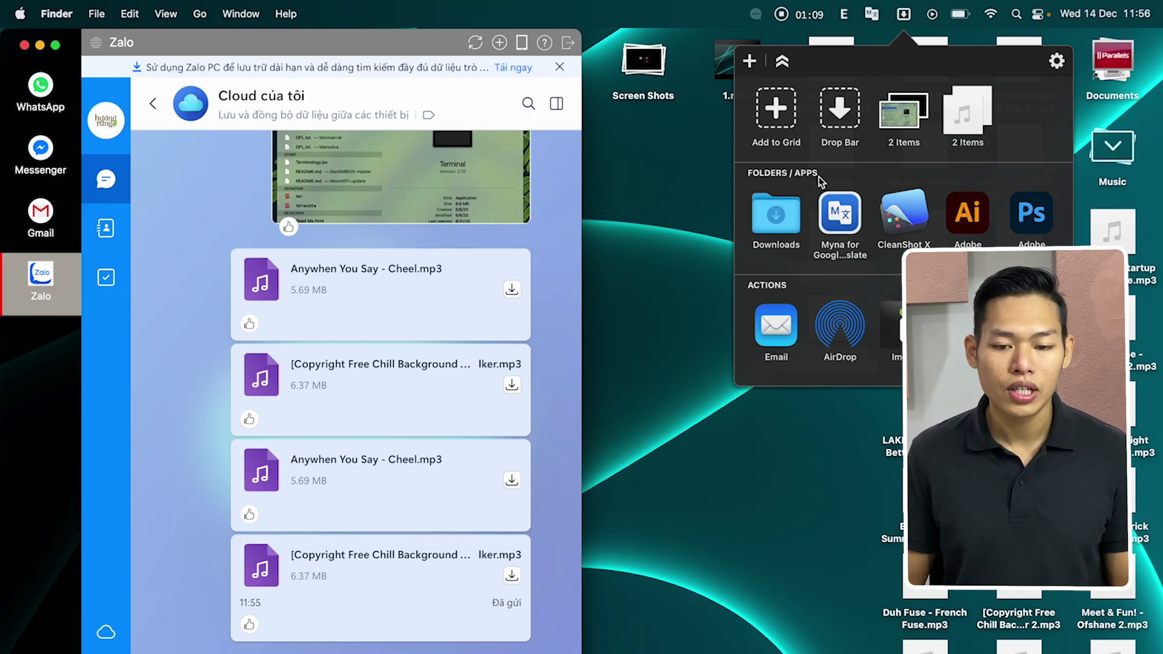
{"action": "left_click", "coordinate": [775, 111]}
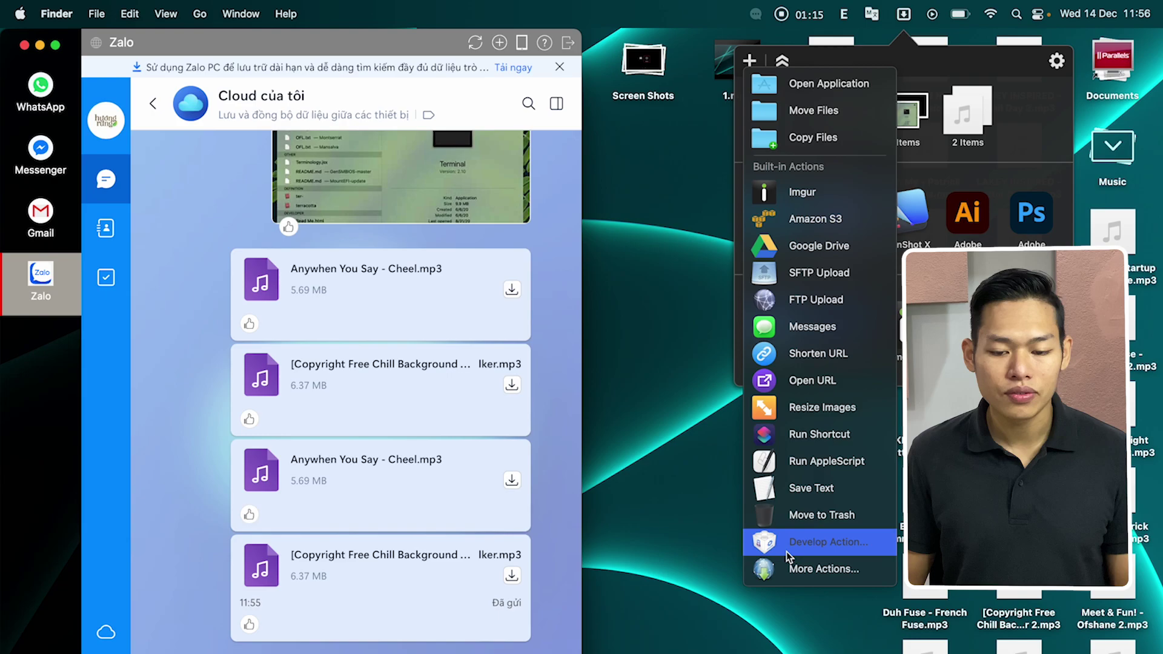
{"action": "left_click", "coordinate": [770, 86]}
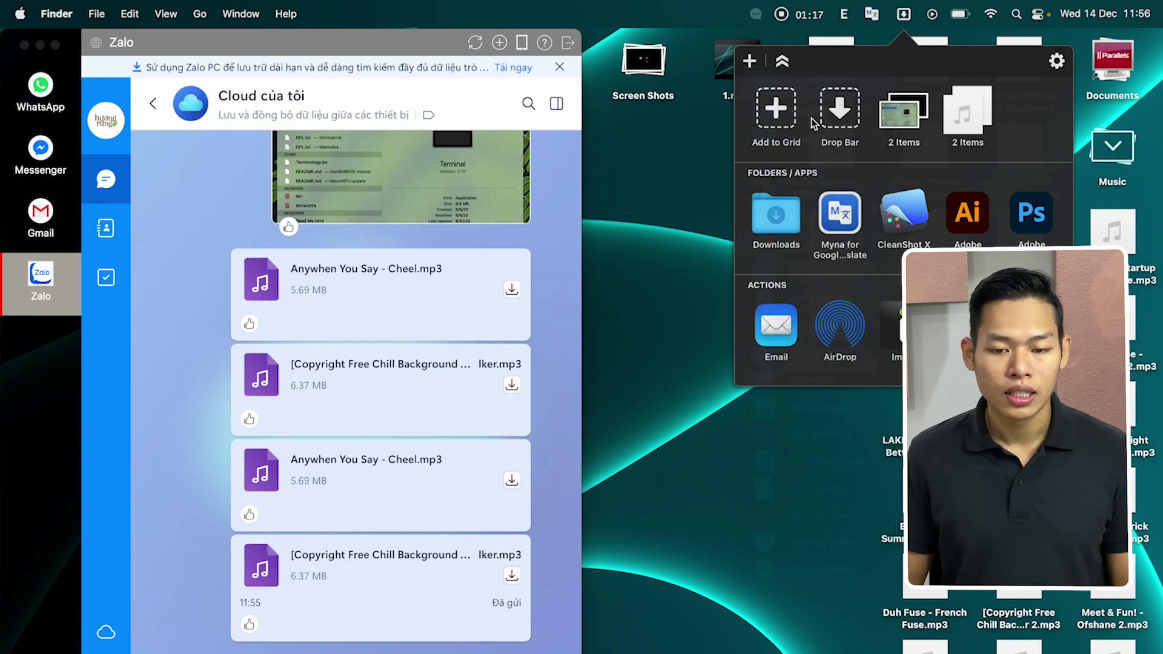
Pick Adobe Media Encoder 2022 from Applications as the new grid app and check it.
{"action": "scroll", "coordinate": [471, 273], "scroll_direction": "down", "scroll_amount": 10}
{"action": "scroll", "coordinate": [480, 281], "scroll_direction": "up", "scroll_amount": 12}
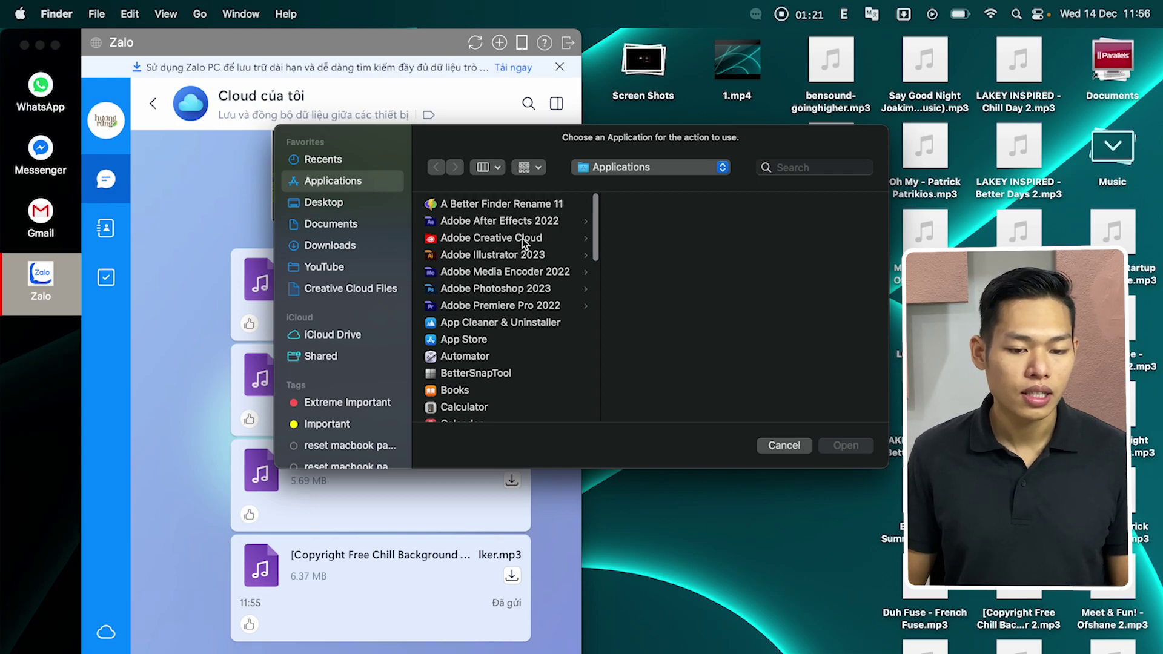
{"action": "left_click", "coordinate": [522, 238]}
{"action": "left_click", "coordinate": [507, 257]}
{"action": "left_click", "coordinate": [506, 293]}
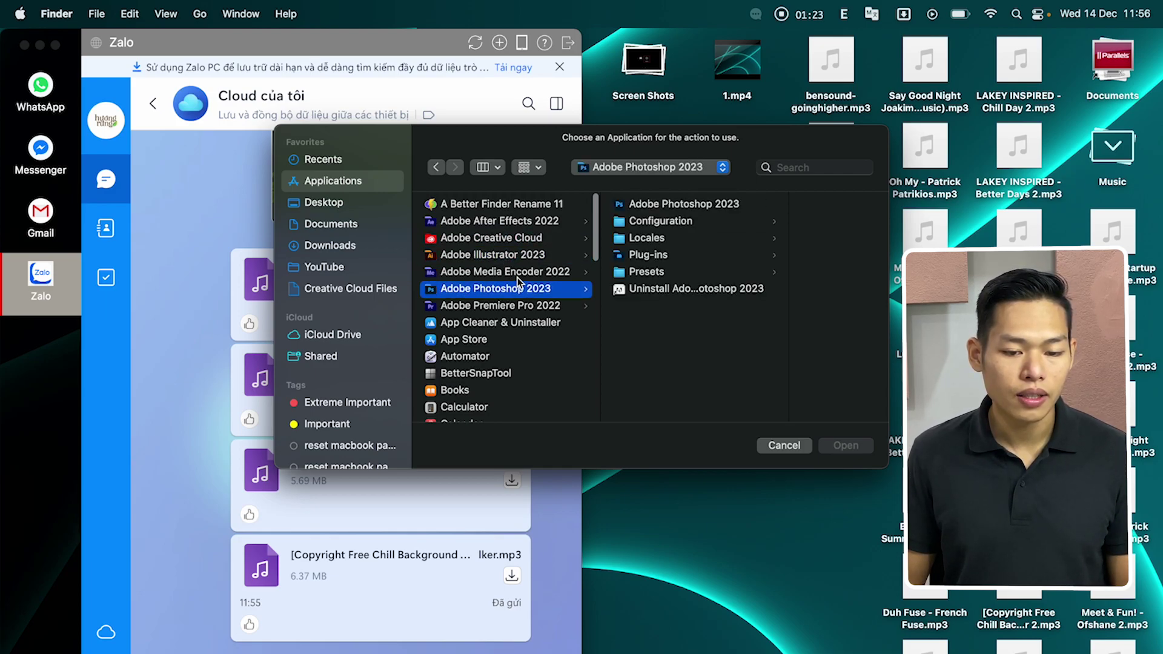
{"action": "left_click", "coordinate": [517, 272]}
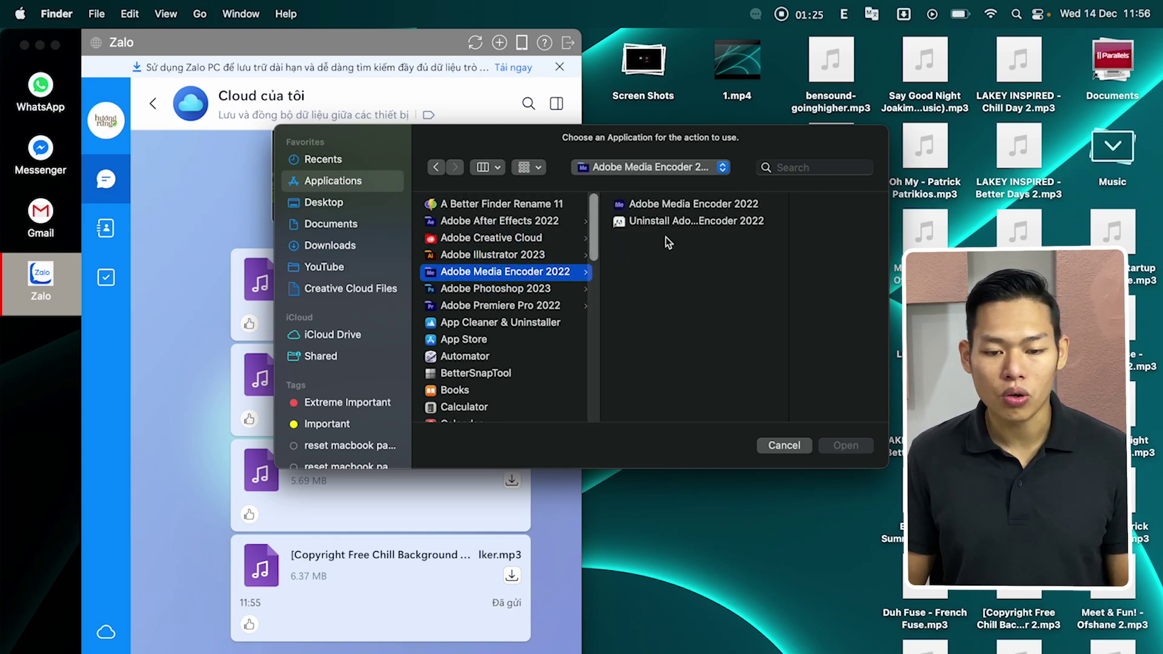
{"action": "left_click", "coordinate": [701, 208]}
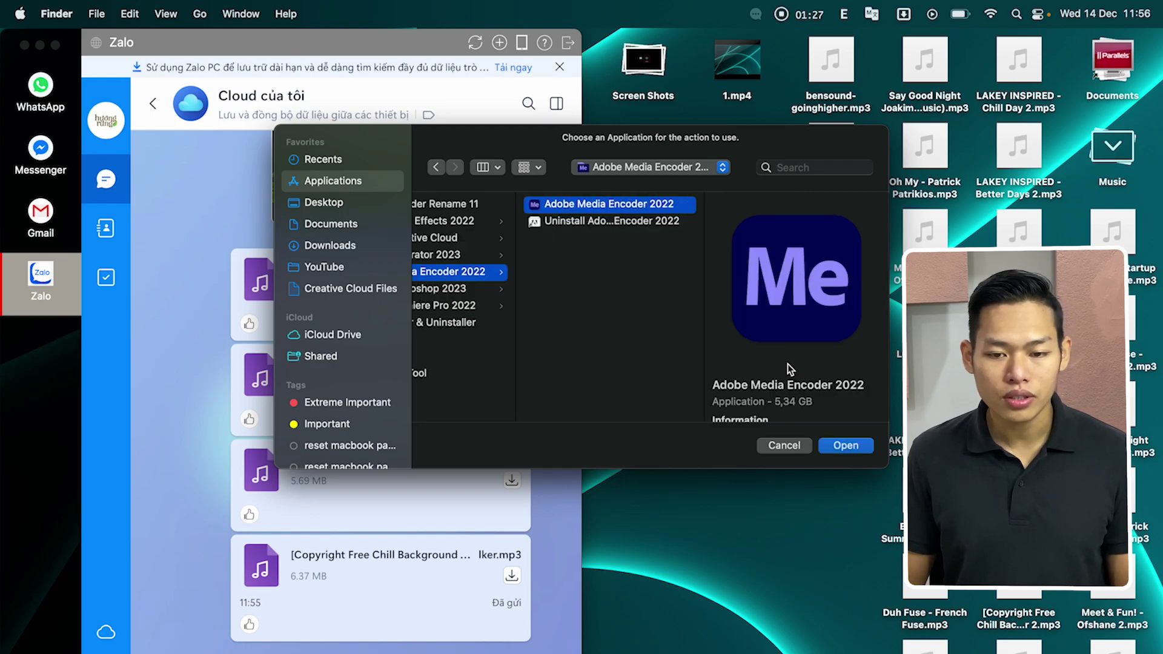
{"action": "left_click", "coordinate": [851, 449]}
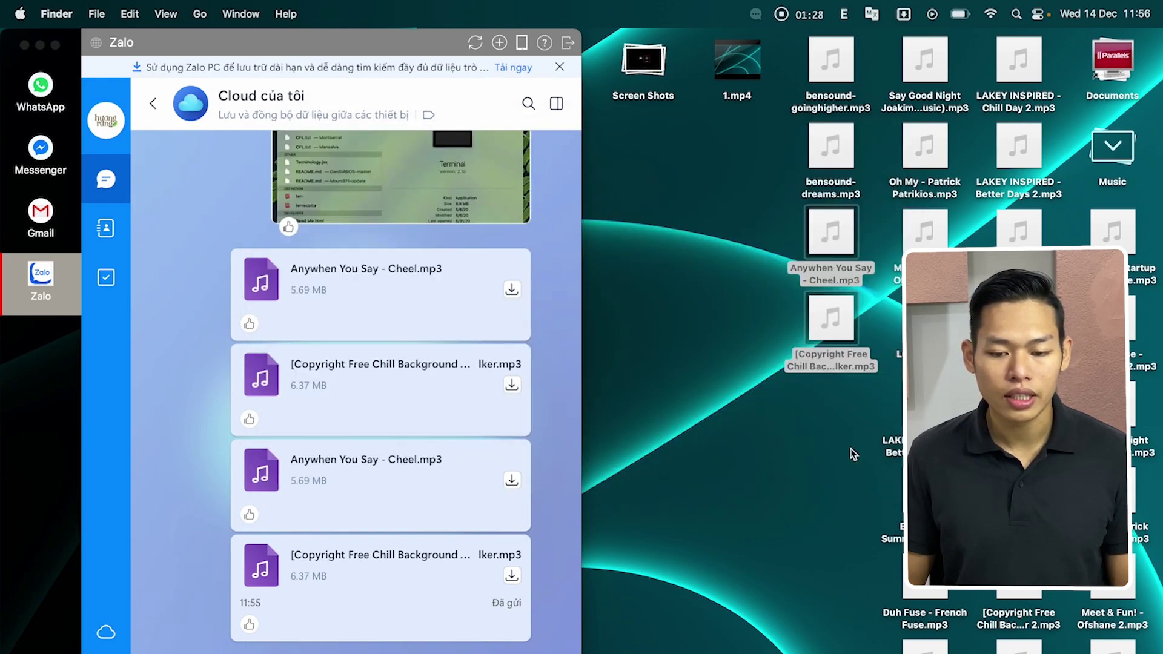
{"action": "left_click", "coordinate": [903, 13]}
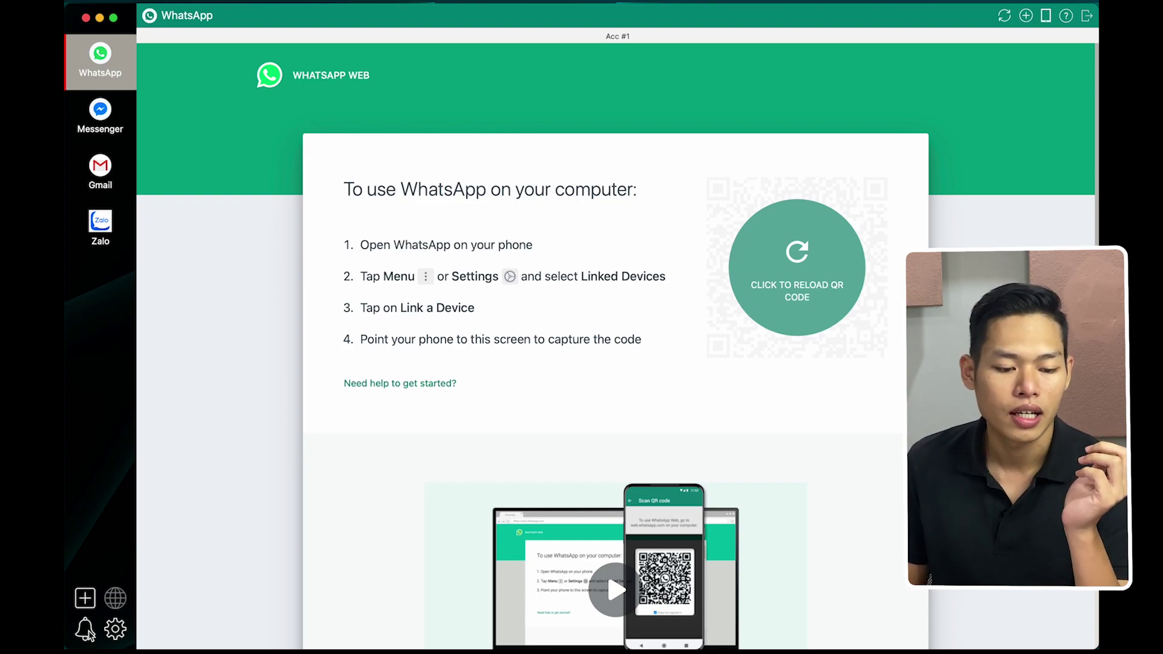
{"action": "left_click", "coordinate": [93, 602]}
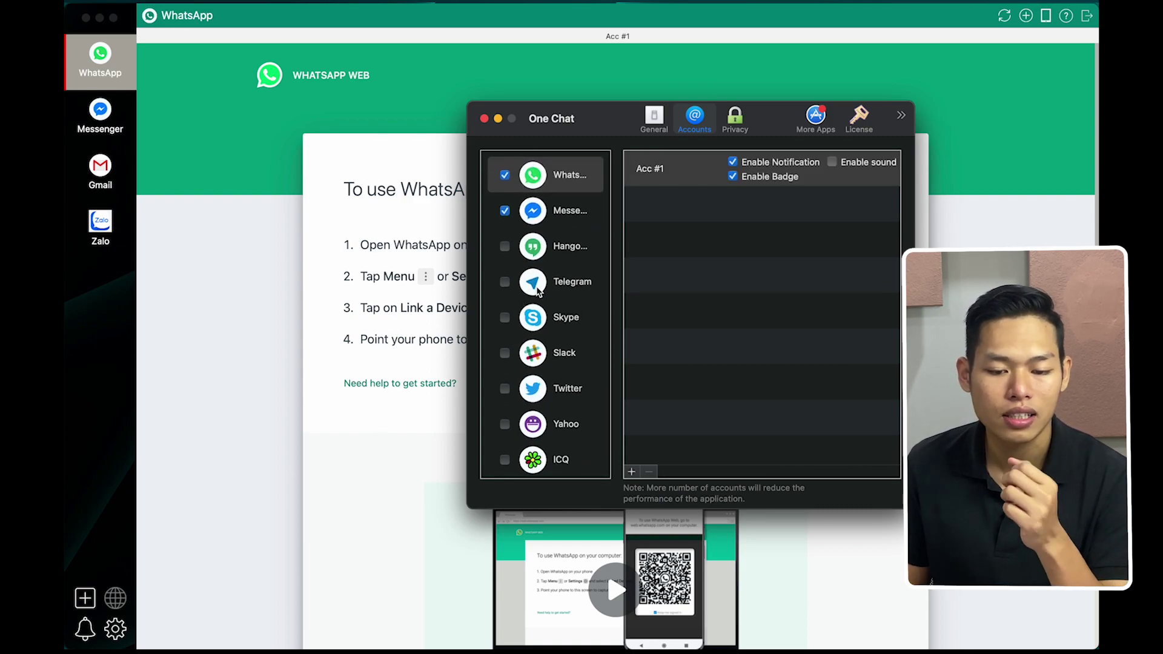
{"action": "scroll", "coordinate": [539, 388], "scroll_direction": "down", "scroll_amount": 10}
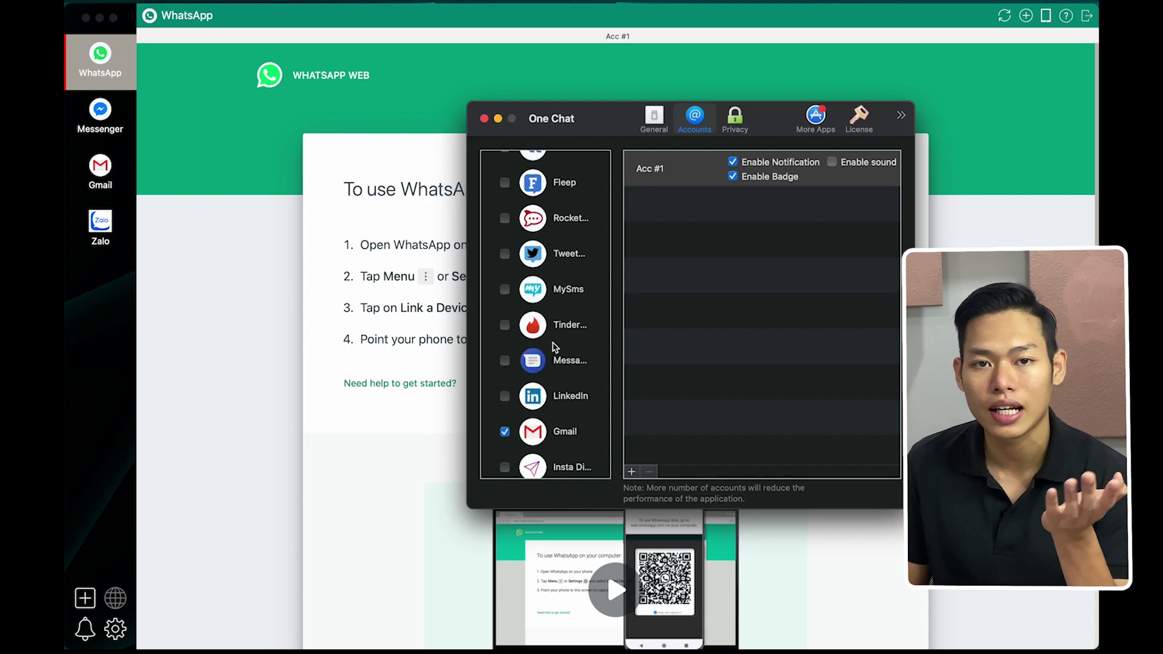
{"action": "left_click", "coordinate": [552, 338]}
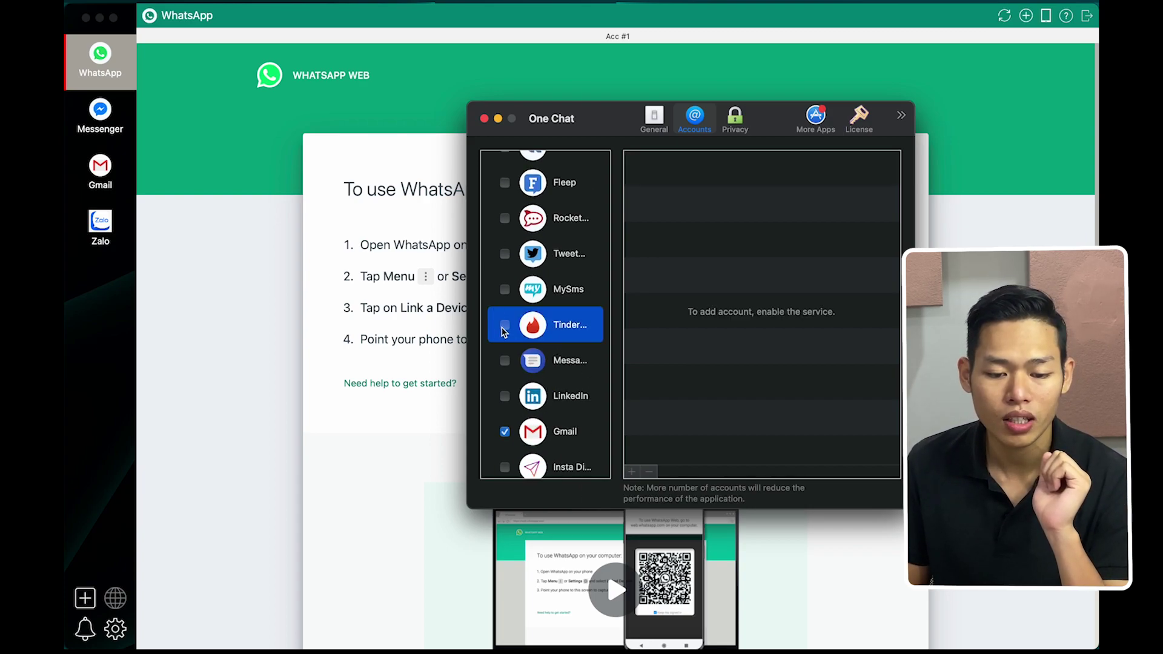
{"action": "left_click", "coordinate": [578, 280]}
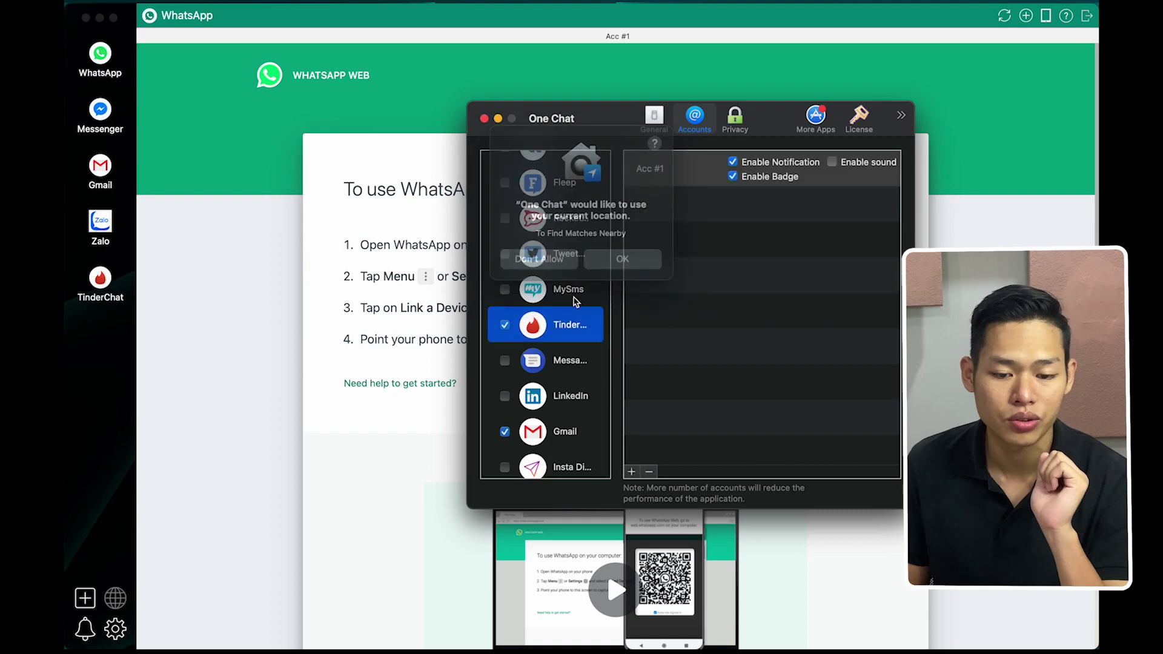
{"action": "left_click", "coordinate": [629, 257]}
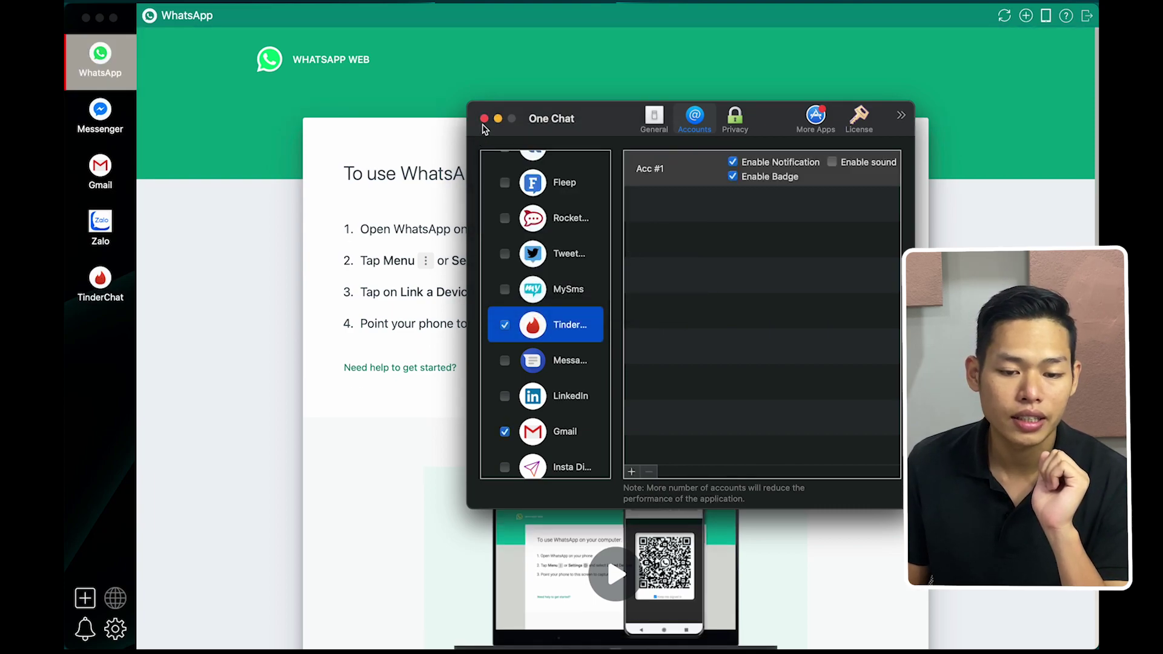
{"action": "left_click", "coordinate": [484, 119]}
Add a second TinderChat account, Acc #2, with the default name.
{"action": "left_click", "coordinate": [97, 280]}
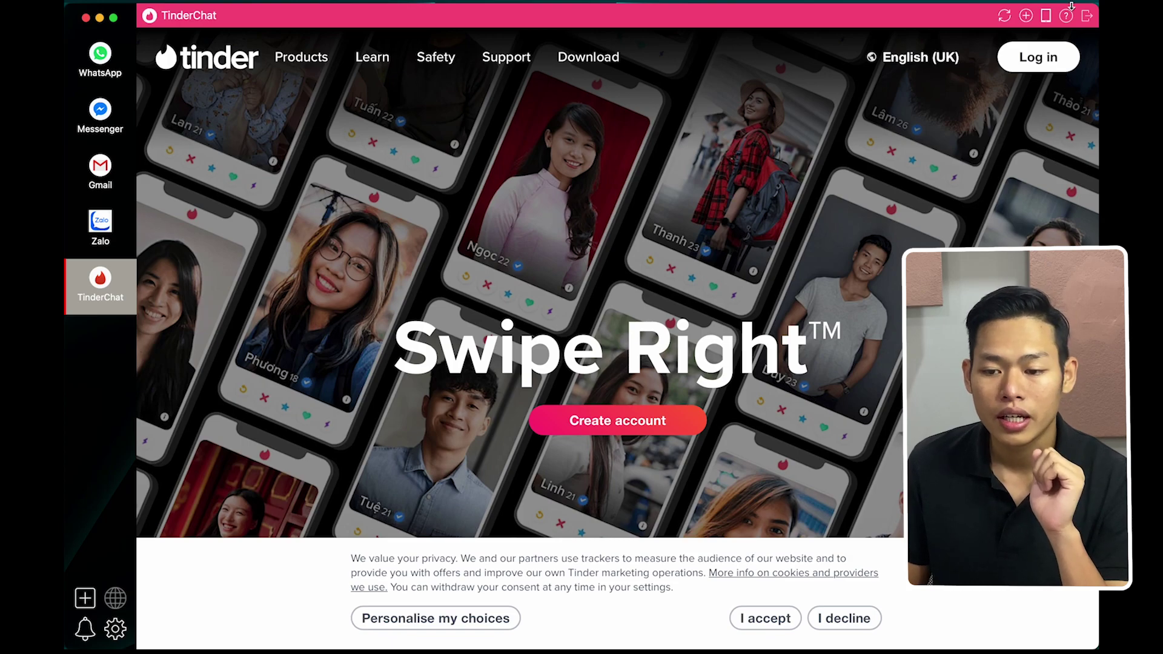
{"action": "left_click", "coordinate": [1026, 16]}
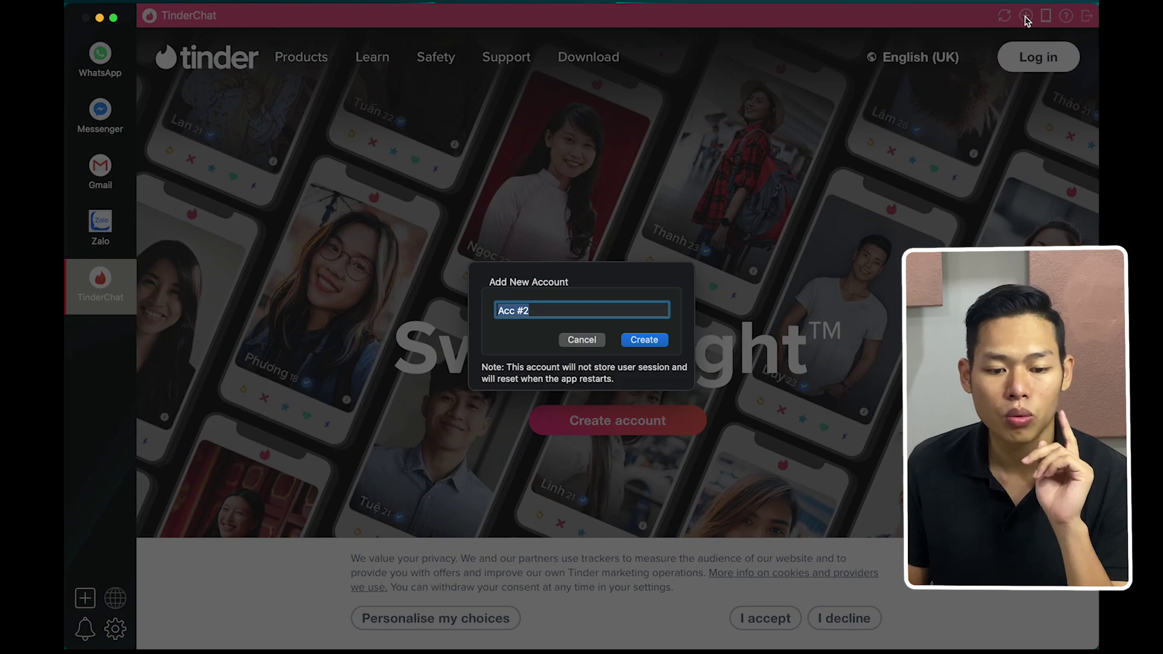
{"action": "left_click", "coordinate": [650, 341]}
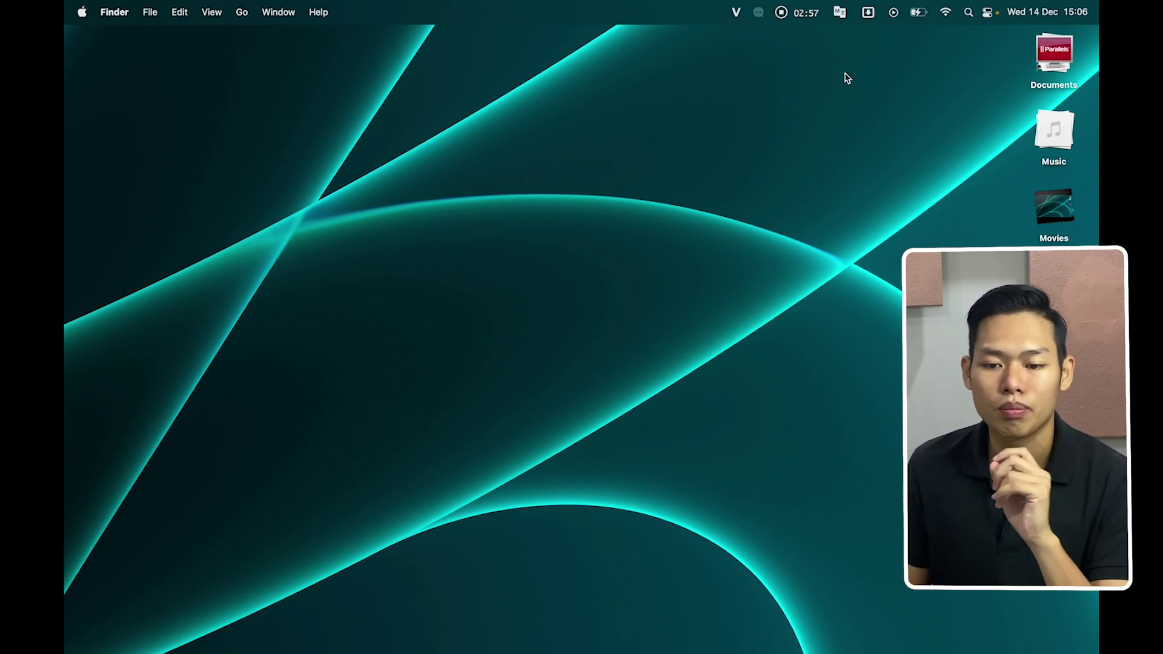
Open the Myna translator, scroll through its full source-language list, and show the app menu.
{"action": "left_click", "coordinate": [836, 13]}
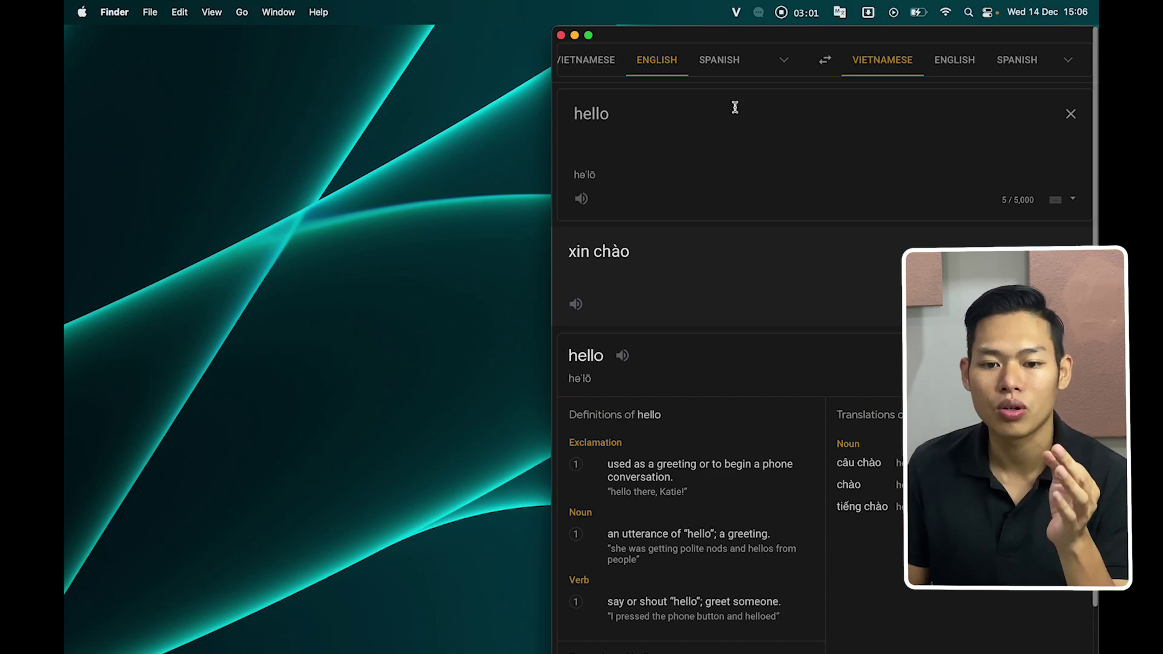
{"action": "left_click", "coordinate": [775, 64]}
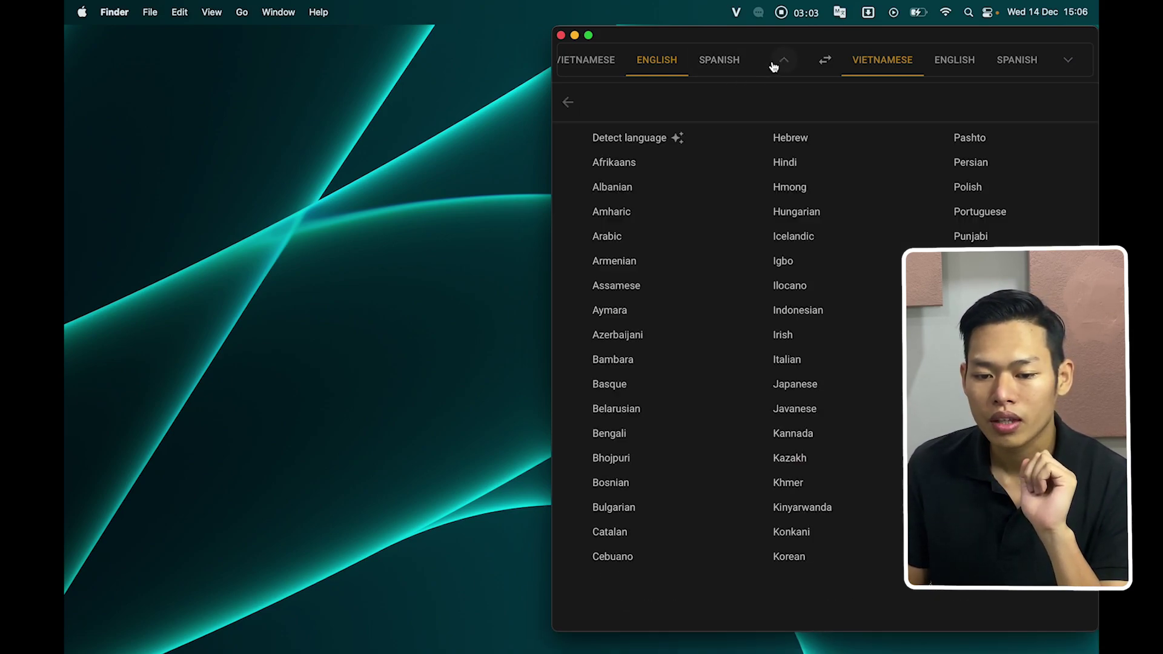
{"action": "scroll", "coordinate": [830, 255], "scroll_direction": "down", "scroll_amount": 3}
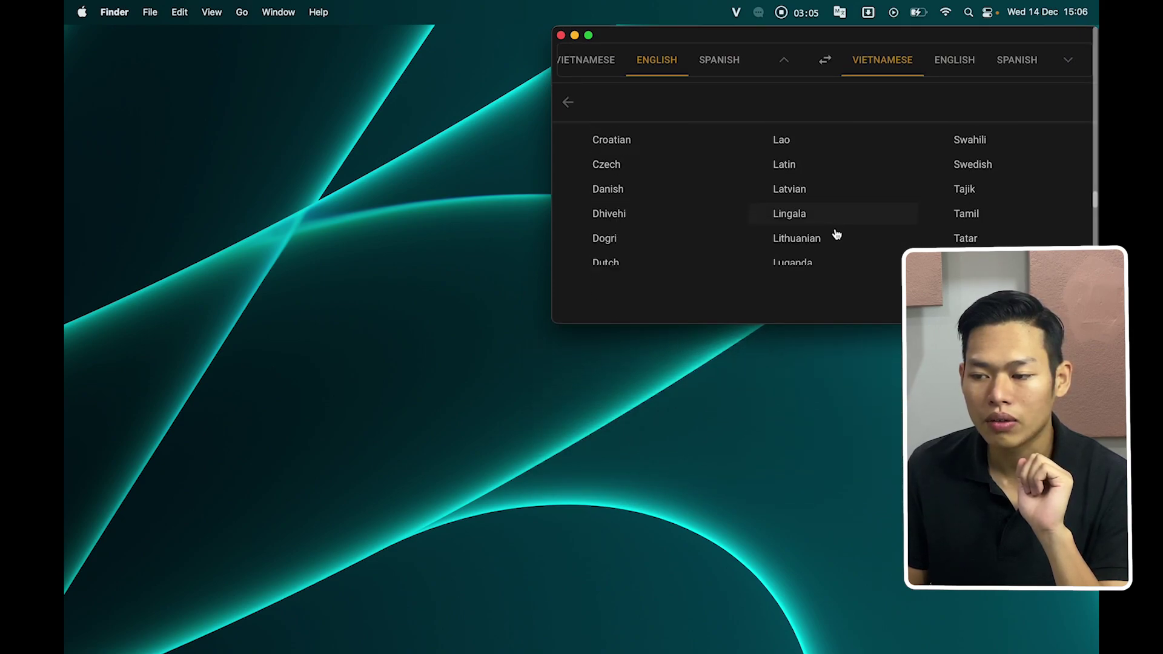
{"action": "scroll", "coordinate": [830, 213], "scroll_direction": "down", "scroll_amount": 5}
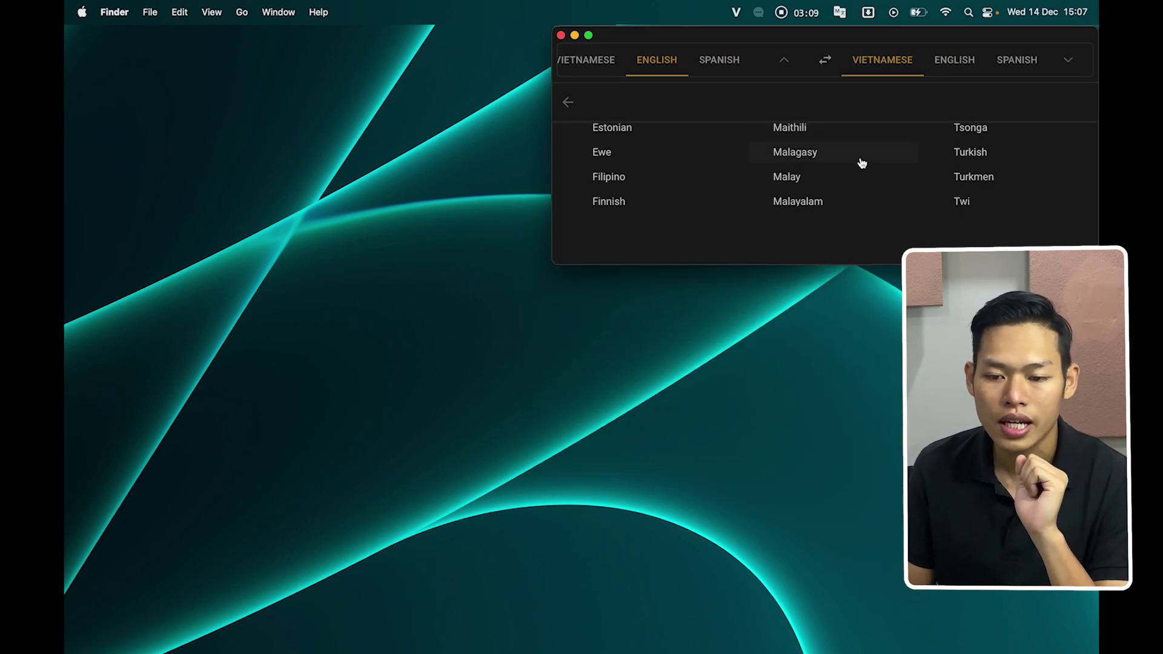
{"action": "scroll", "coordinate": [863, 159], "scroll_direction": "up", "scroll_amount": 8}
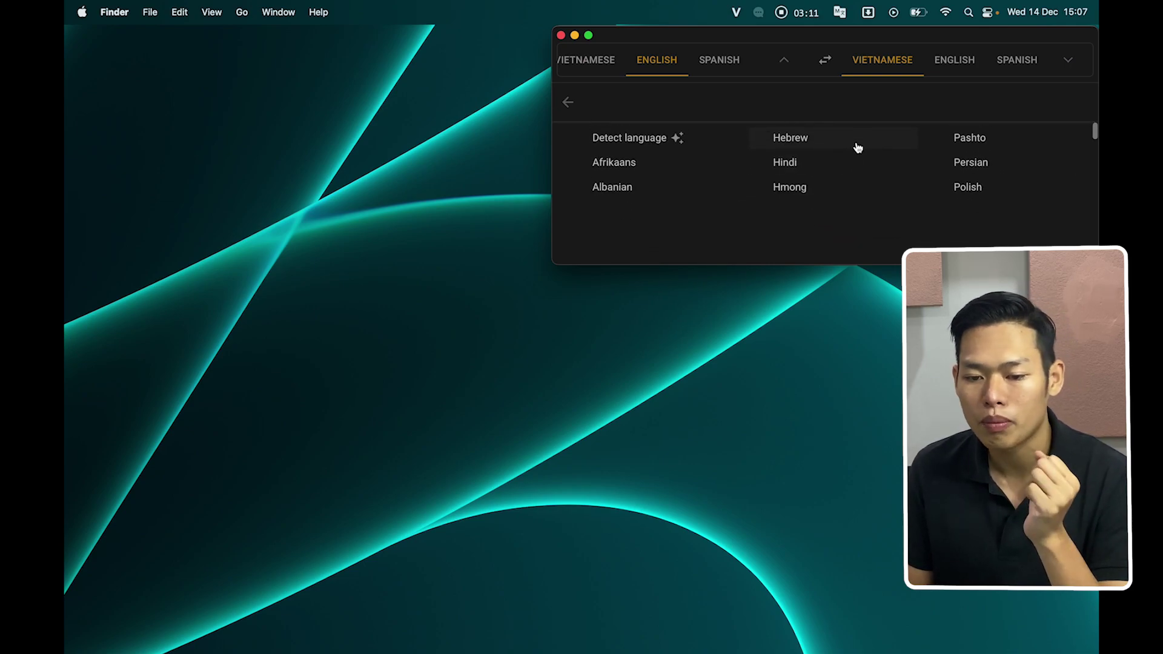
{"action": "left_click", "coordinate": [842, 13]}
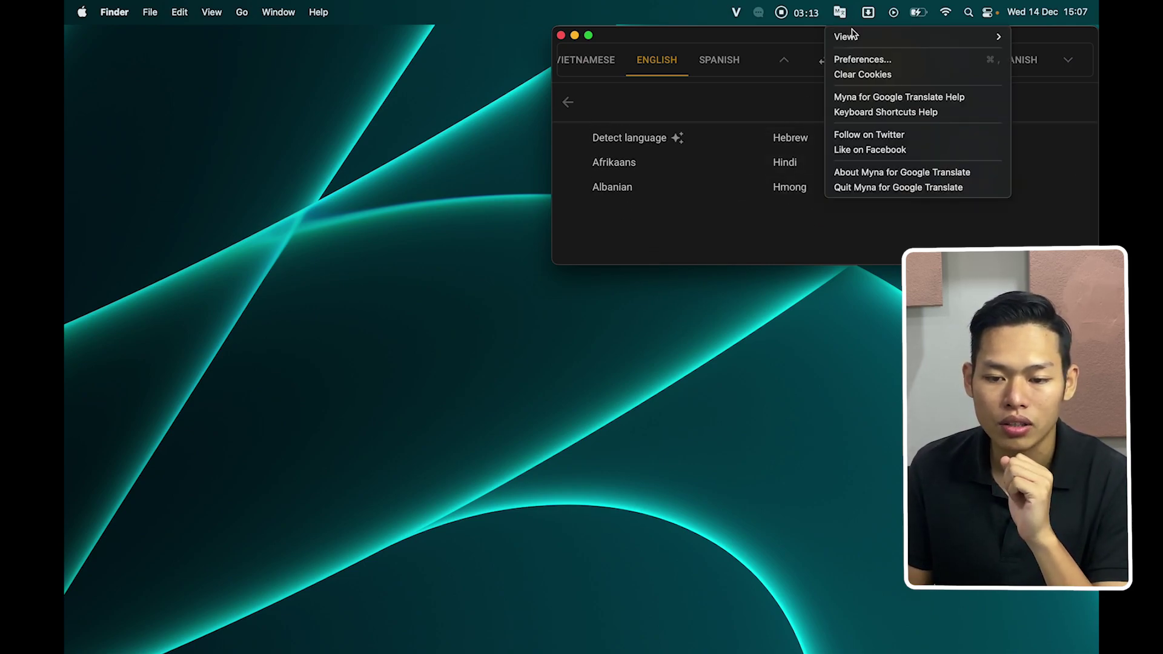
Open and close Myna's General preferences, close the Translate from list, and hide Myna.
{"action": "left_click", "coordinate": [896, 60]}
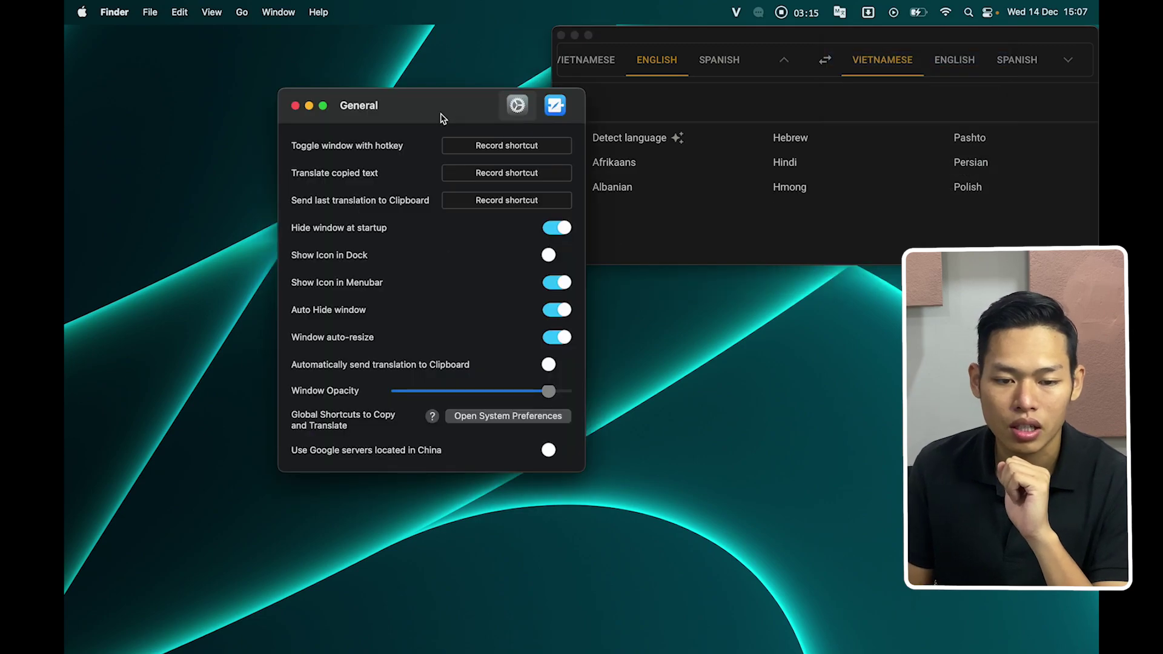
{"action": "left_click", "coordinate": [295, 106]}
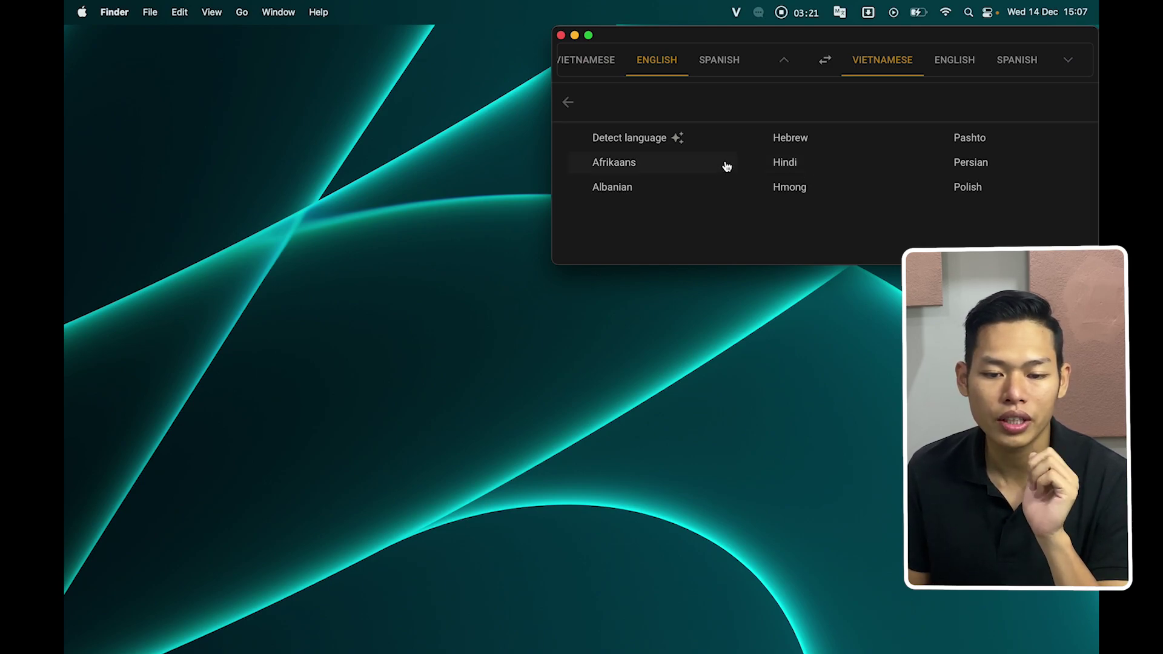
{"action": "left_click", "coordinate": [578, 109]}
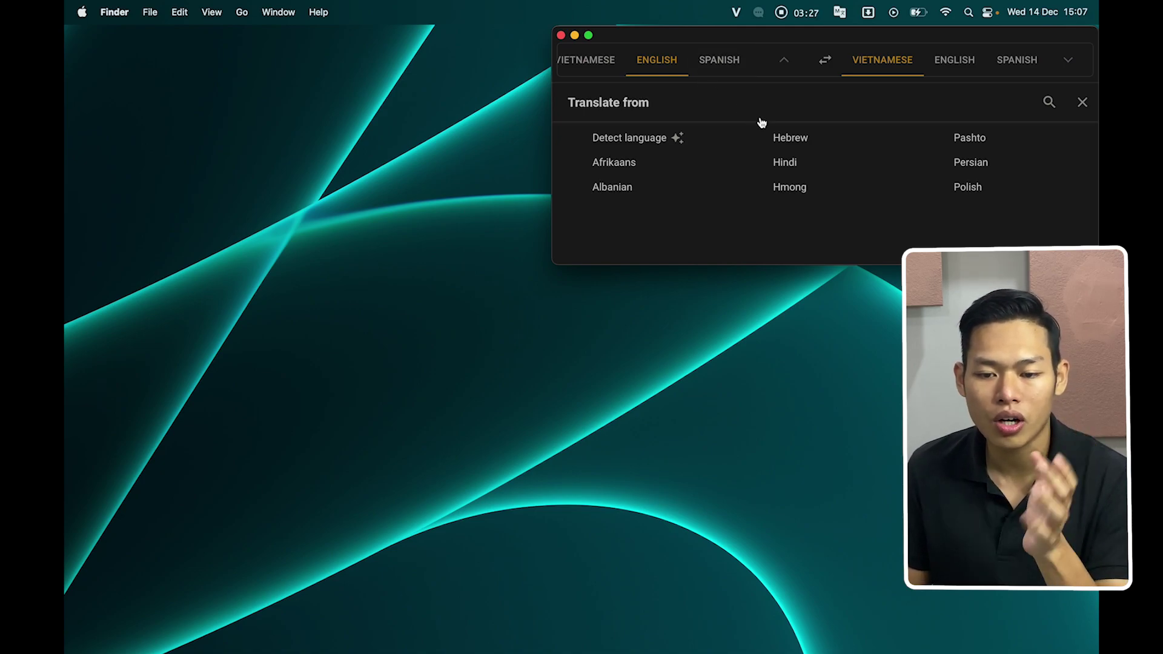
{"action": "scroll", "coordinate": [751, 121], "scroll_direction": "down", "scroll_amount": 1}
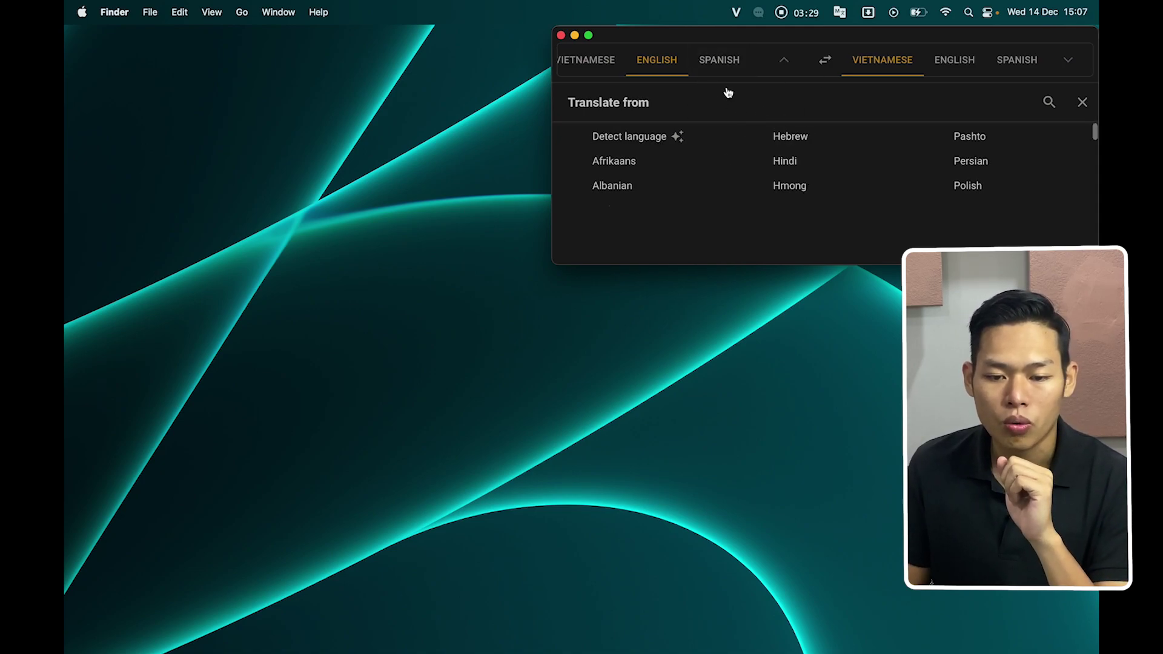
{"action": "left_click", "coordinate": [1084, 104]}
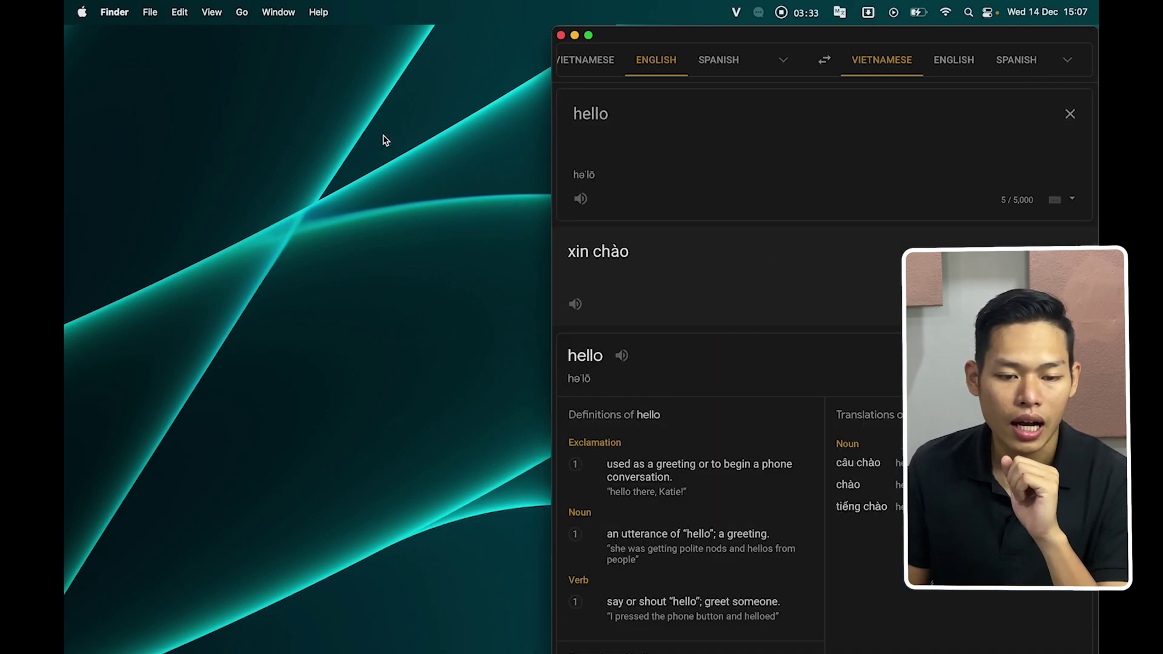
{"action": "left_click", "coordinate": [312, 150]}
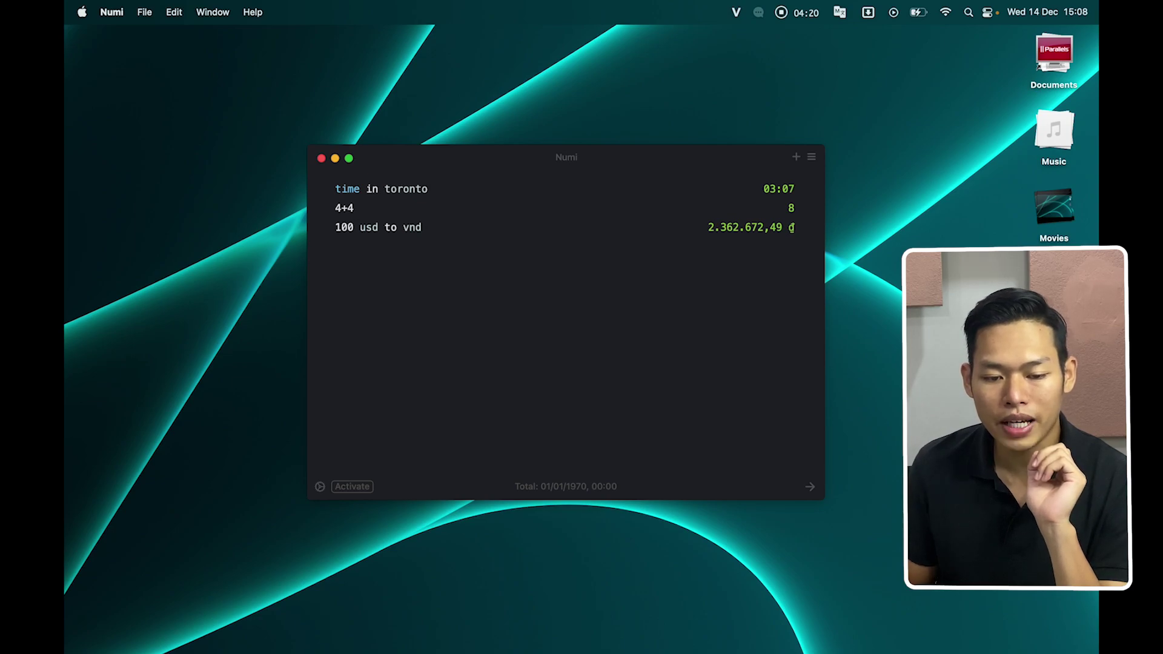
Replace 'toronto' with 'hanoi' on Numi's first line, then select the '100 usd to vnd' line.
{"action": "key", "text": "Return"}
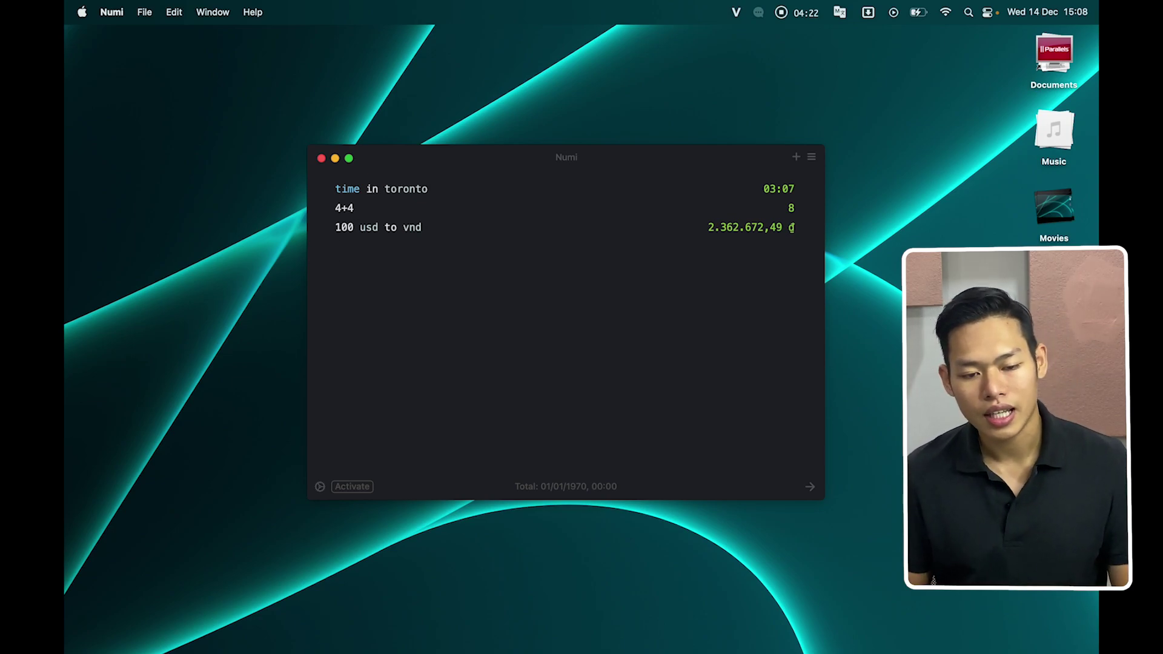
{"action": "double_click", "coordinate": [398, 189]}
{"action": "type", "text": "hanoi"}
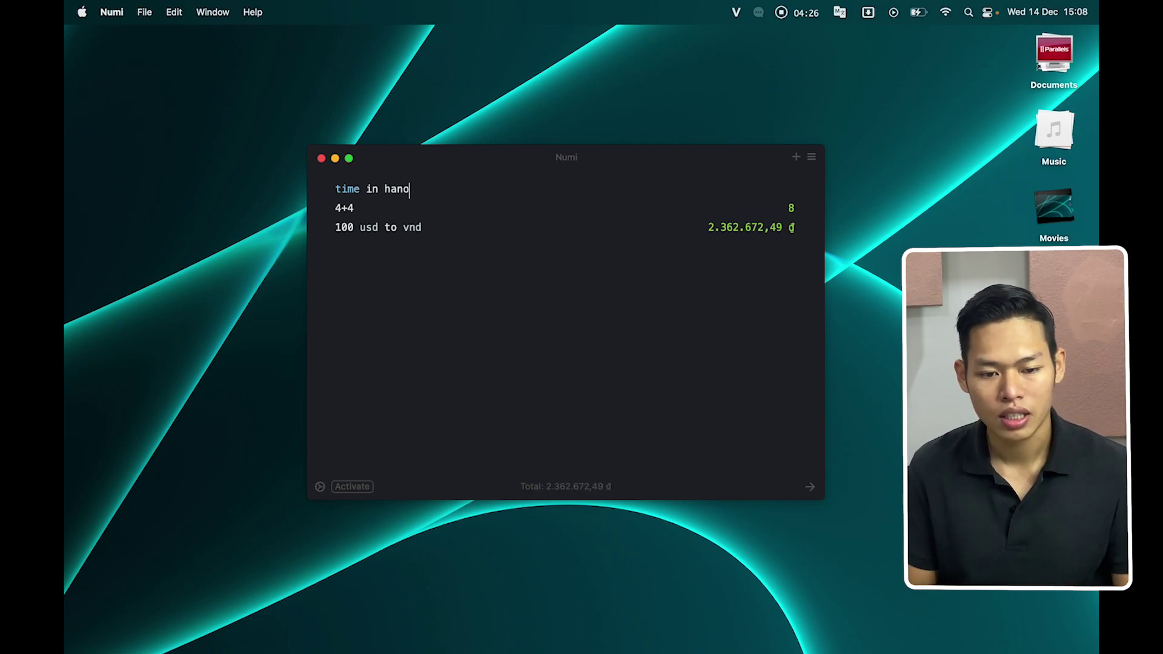
{"action": "left_click", "coordinate": [362, 209]}
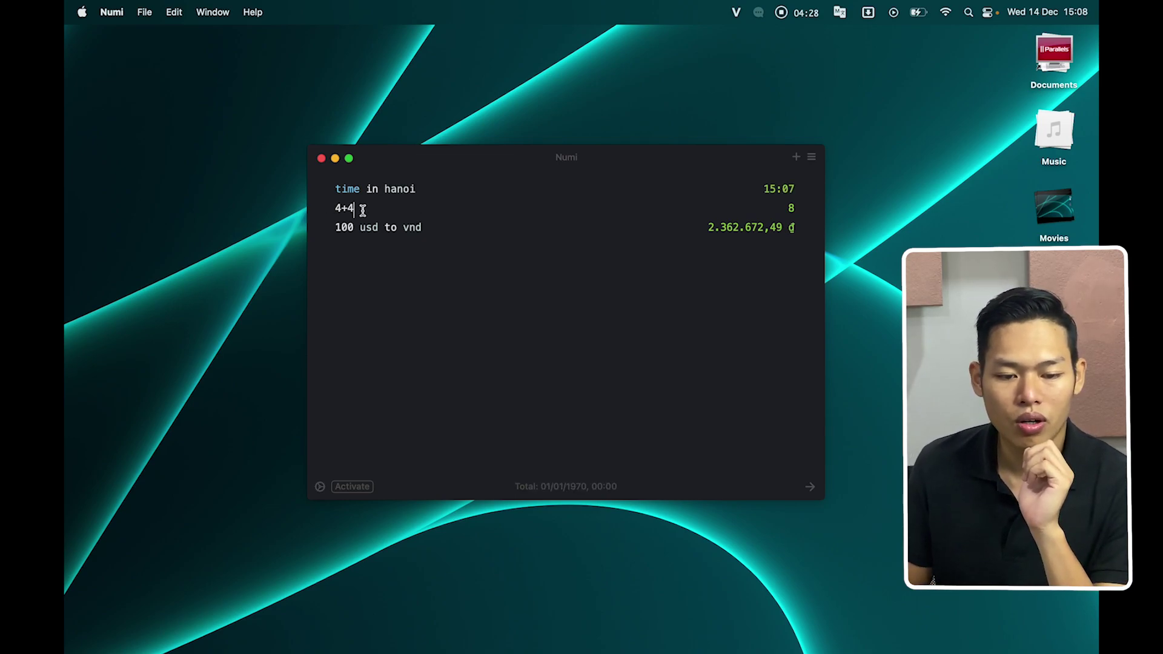
{"action": "left_click_drag", "start_coordinate": [337, 228], "coordinate": [442, 228]}
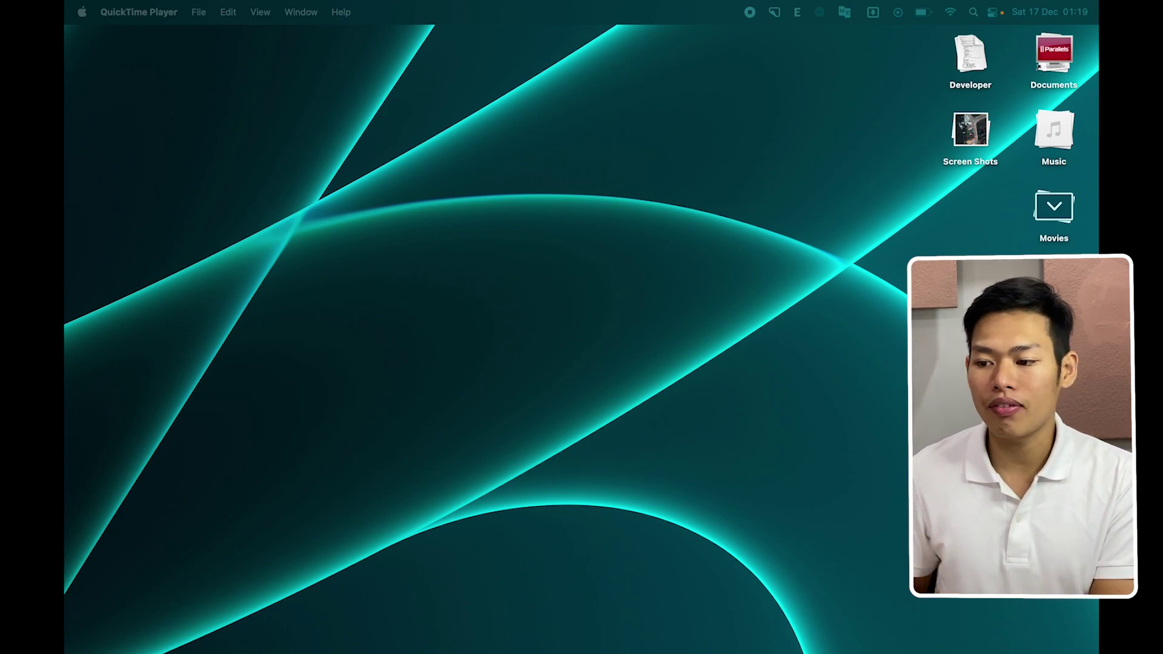
Use CleanShot's Capture Area to screenshot a rectangle of the desktop wallpaper.
{"action": "left_click", "coordinate": [701, 94]}
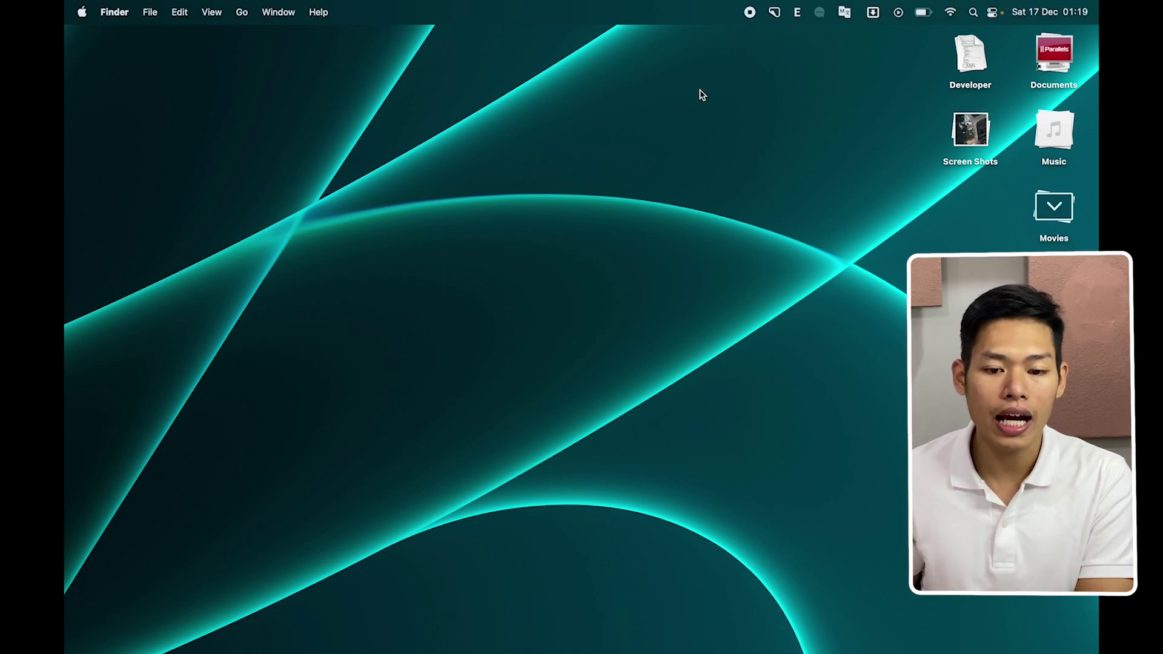
{"action": "left_click", "coordinate": [780, 14]}
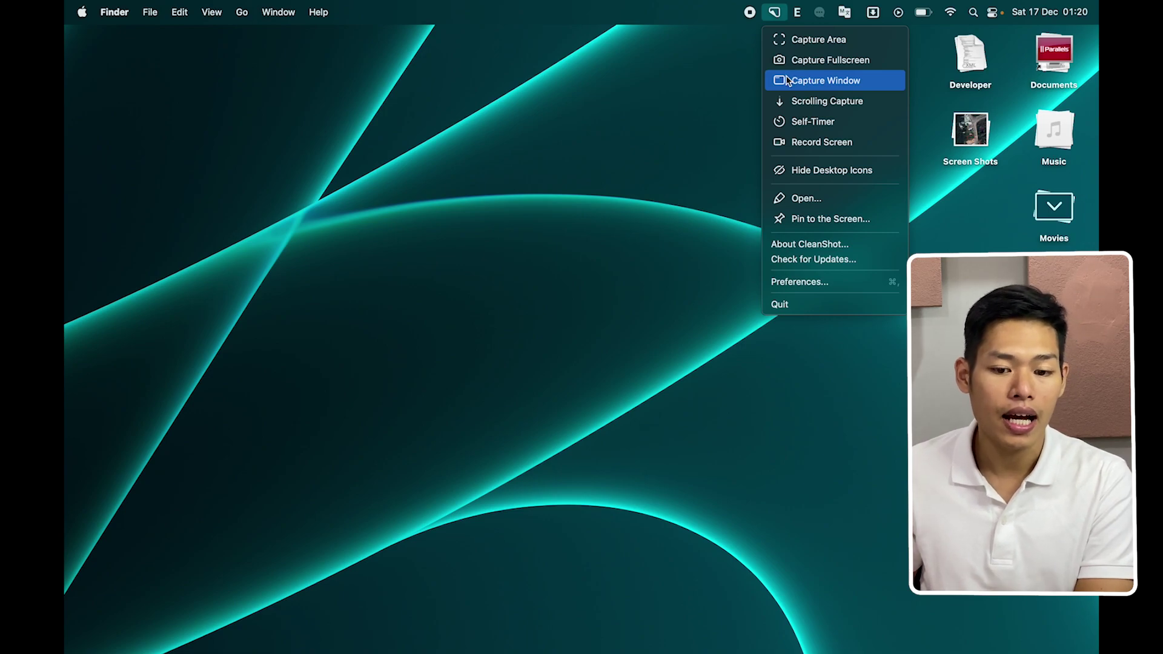
{"action": "left_click", "coordinate": [584, 169]}
{"action": "left_click", "coordinate": [788, 12]}
{"action": "left_click", "coordinate": [775, 12]}
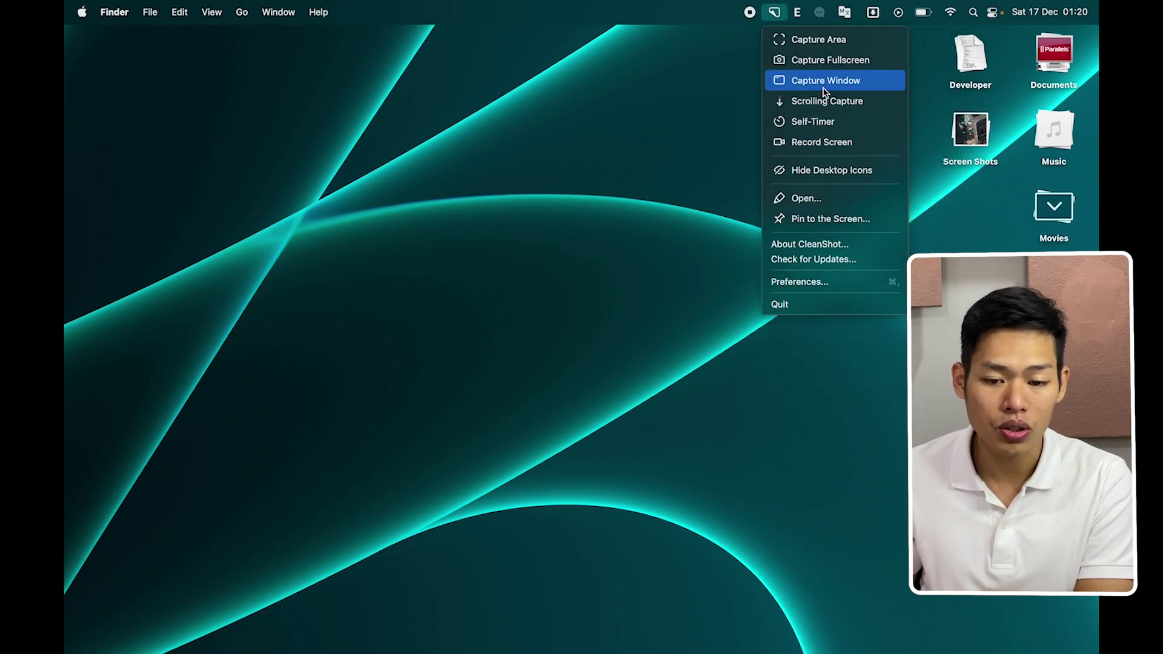
{"action": "left_click", "coordinate": [826, 37]}
{"action": "left_click_drag", "start_coordinate": [156, 177], "coordinate": [518, 302]}
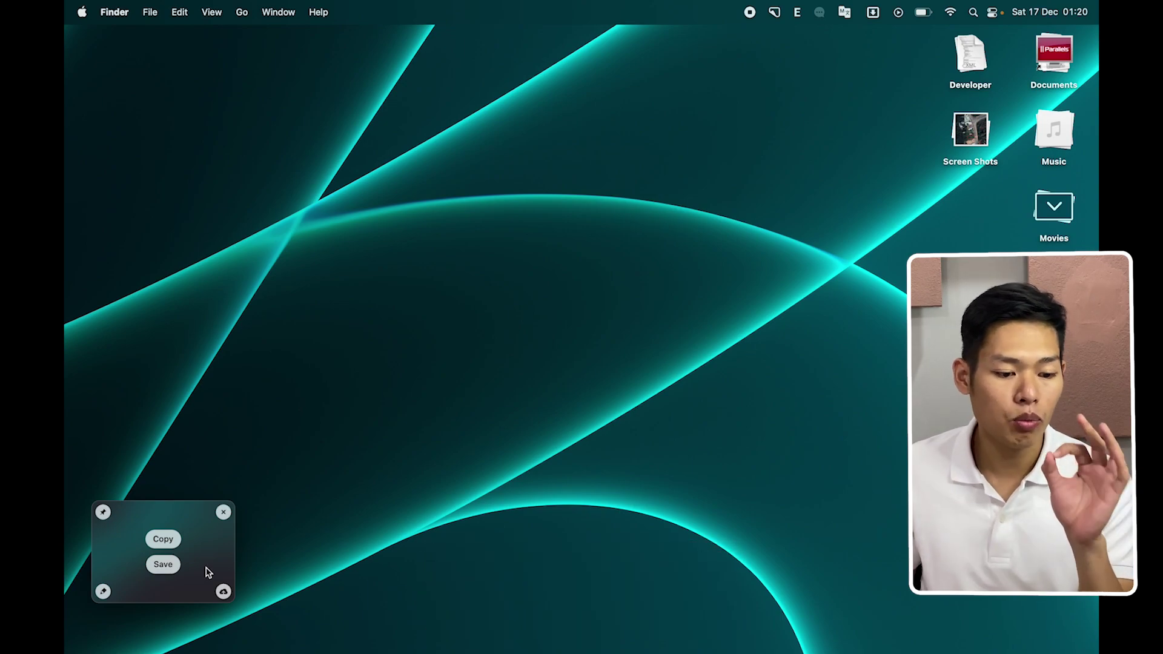
Pin the screenshot, drag it up and left, close the pin, then open the capture in Annotate.
{"action": "left_click", "coordinate": [103, 512]}
{"action": "left_click_drag", "start_coordinate": [548, 252], "coordinate": [323, 124]}
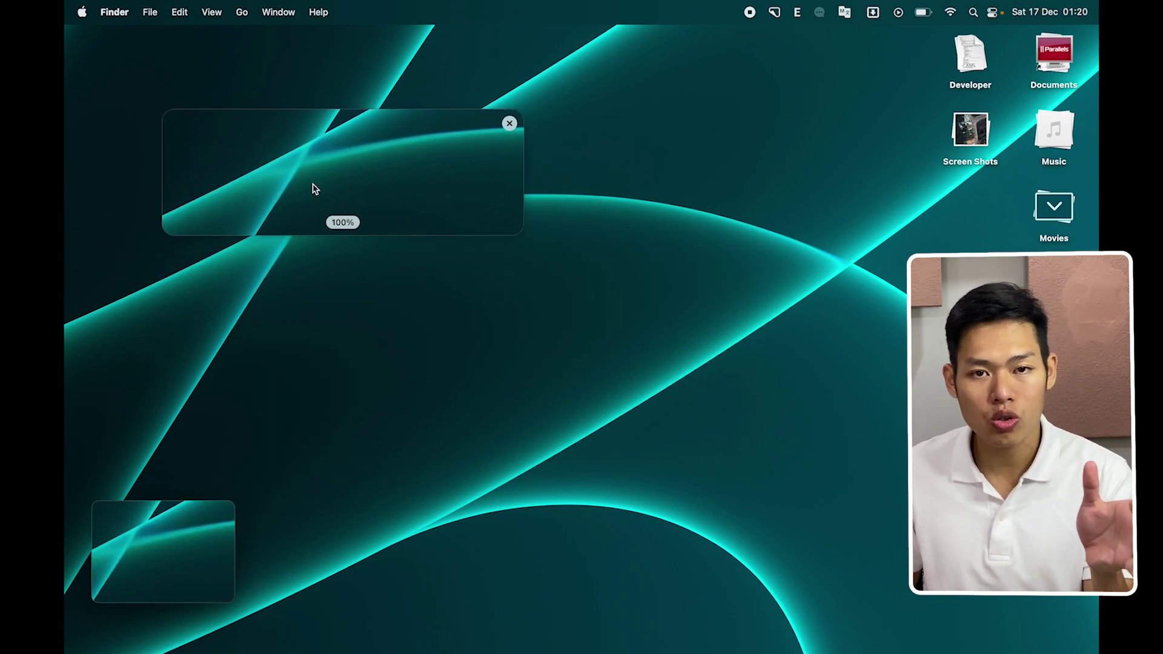
{"action": "left_click_drag", "start_coordinate": [320, 189], "coordinate": [339, 152]}
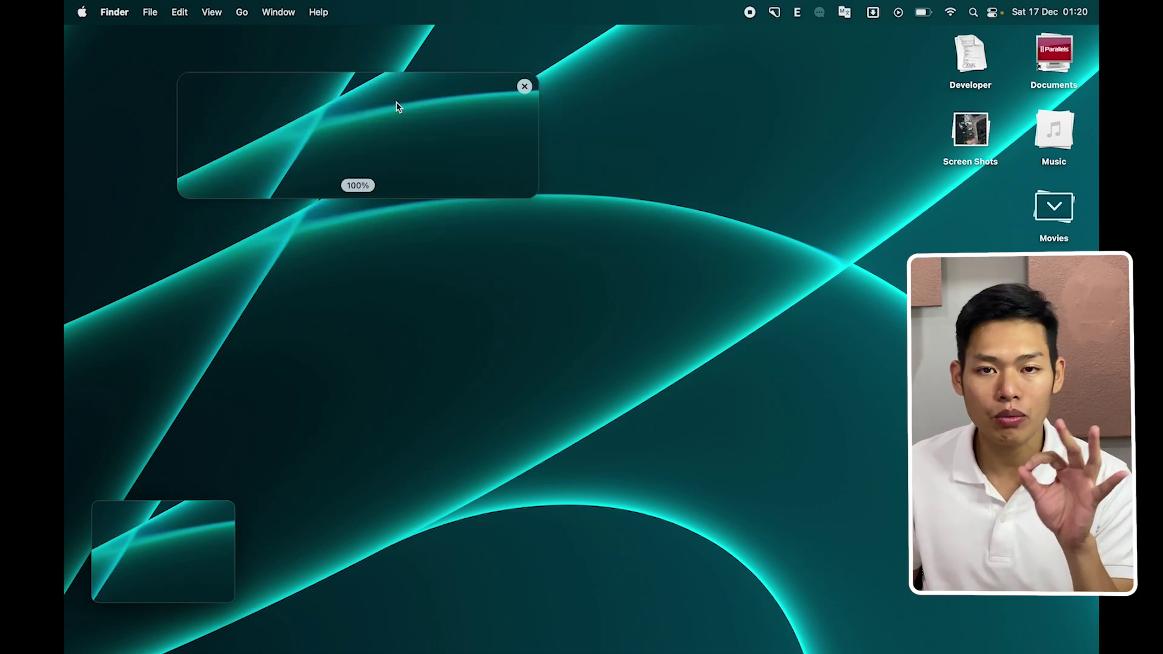
{"action": "left_click", "coordinate": [525, 88]}
{"action": "mouse_move", "coordinate": [117, 563]}
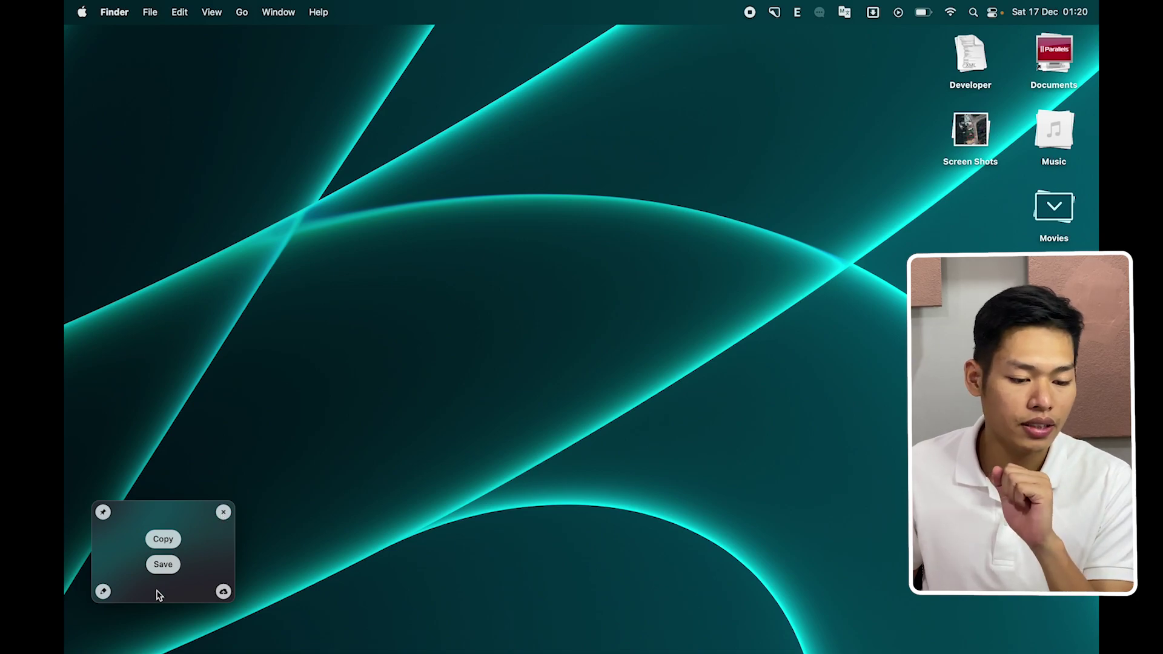
{"action": "left_click", "coordinate": [103, 592]}
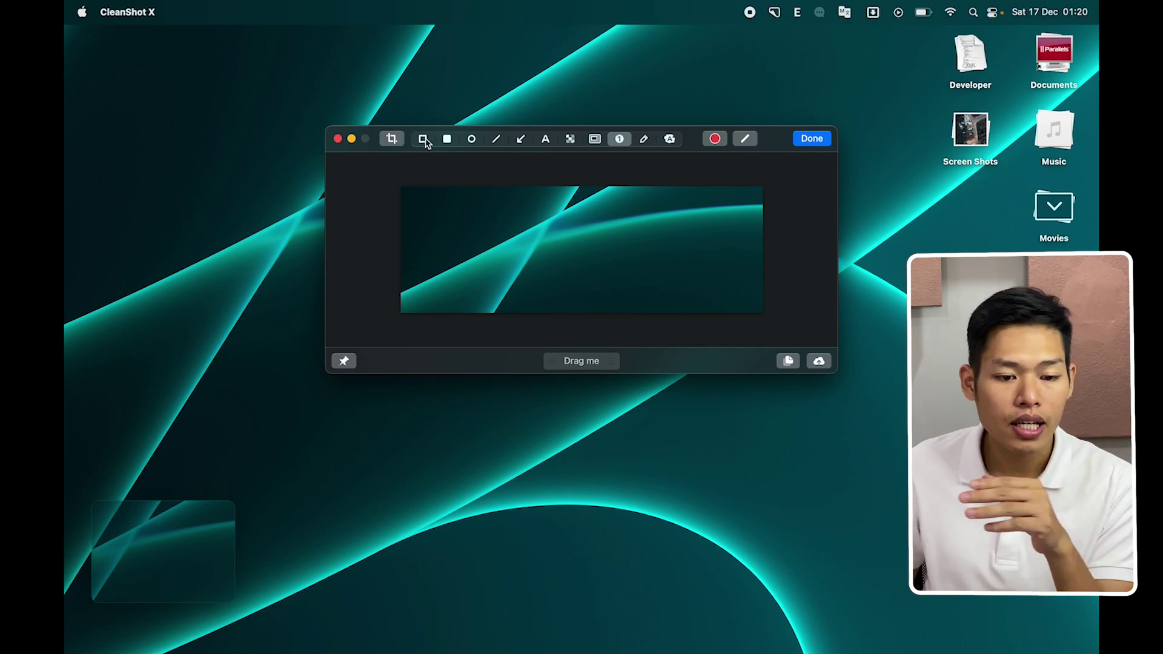
Draw a red rectangle on the left of the screenshot with a red circle inside it.
{"action": "left_click", "coordinate": [423, 138]}
{"action": "left_click_drag", "start_coordinate": [453, 200], "coordinate": [573, 283]}
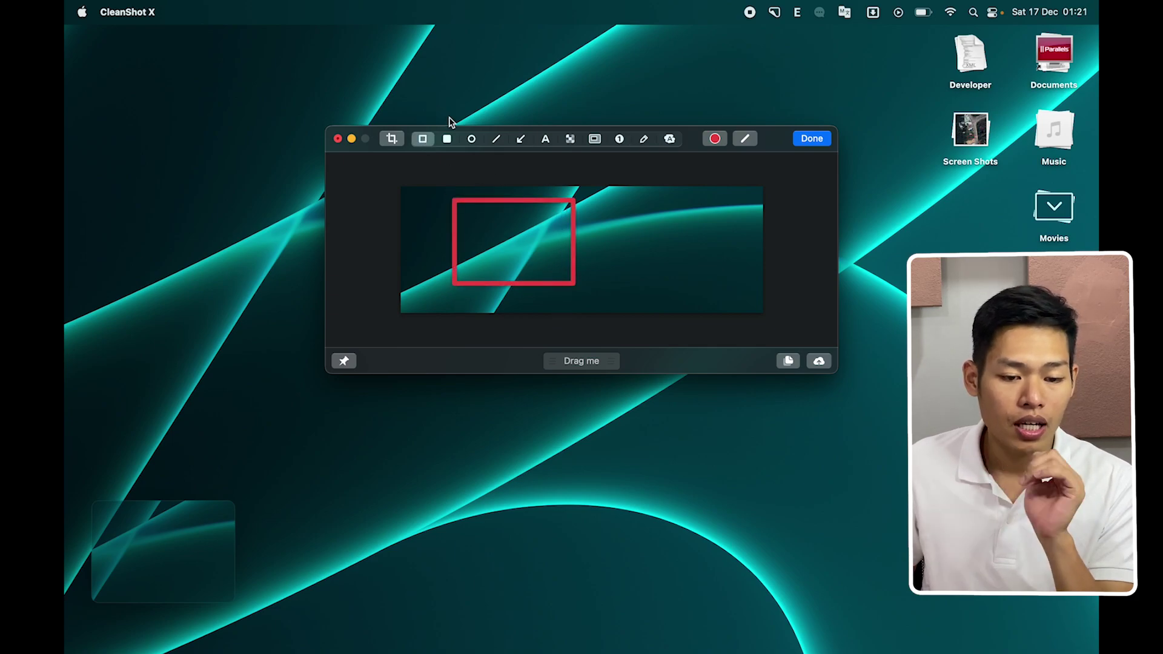
{"action": "left_click", "coordinate": [471, 139]}
{"action": "left_click_drag", "start_coordinate": [483, 214], "coordinate": [547, 272]}
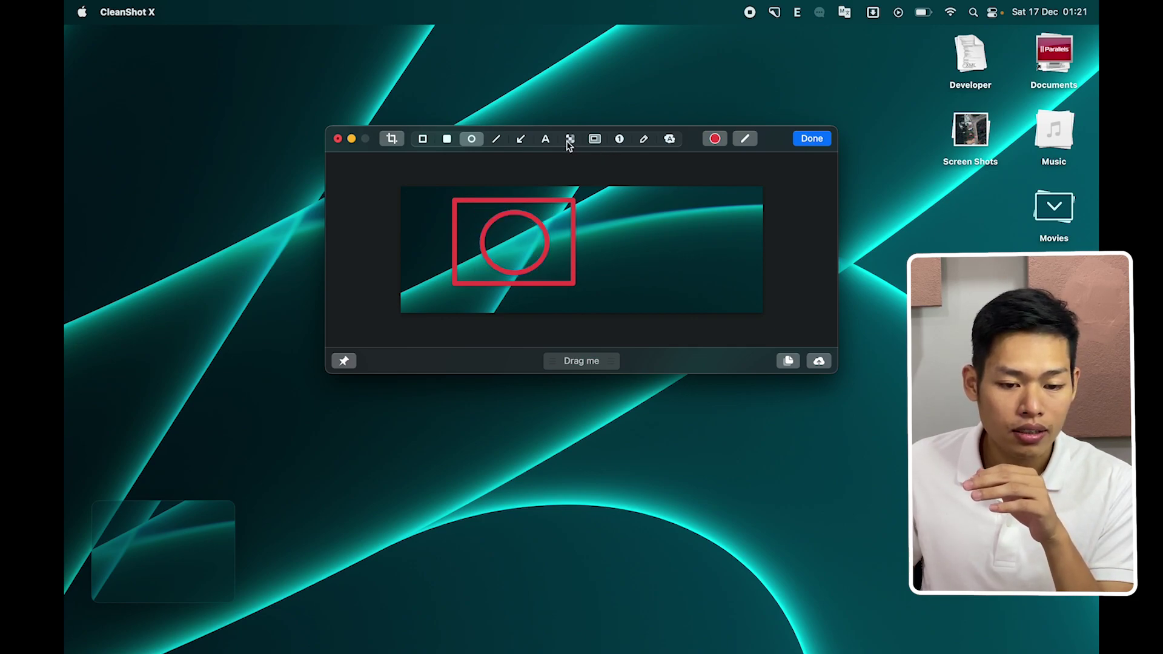
Add the letter 't' as text and move it into the circle.
{"action": "left_click", "coordinate": [545, 138]}
{"action": "left_click", "coordinate": [644, 200]}
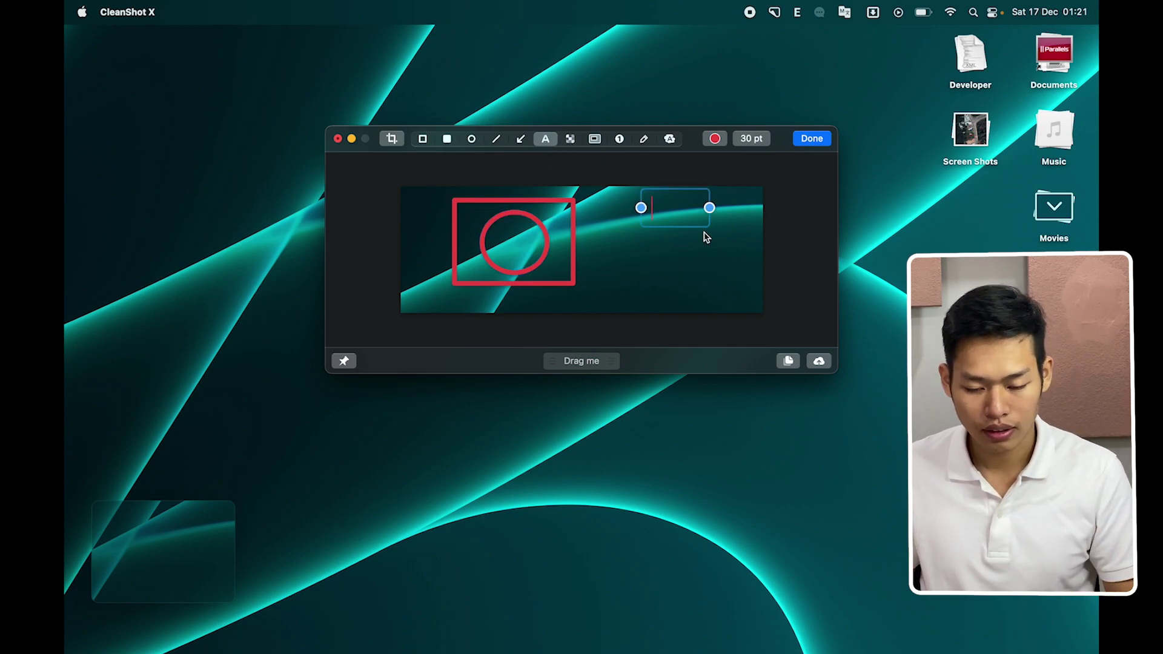
{"action": "type", "text": "t"}
{"action": "left_click_drag", "start_coordinate": [657, 212], "coordinate": [512, 242]}
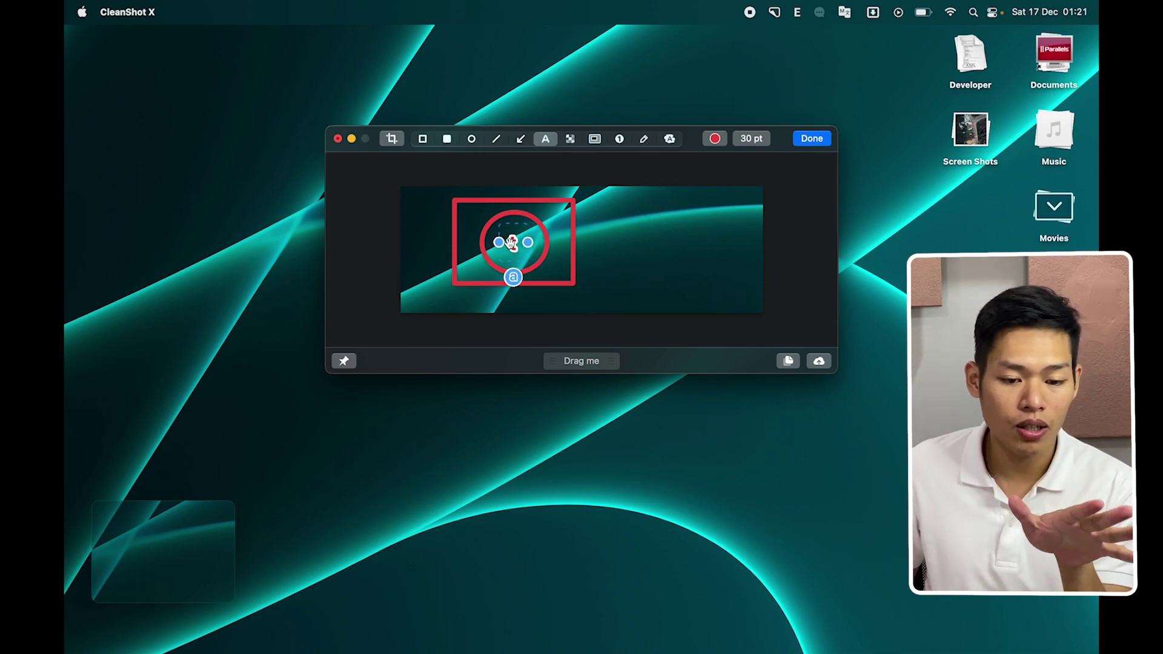
{"action": "left_click", "coordinate": [605, 243]}
Pixelate the area to the right of the red box.
{"action": "left_click", "coordinate": [570, 139]}
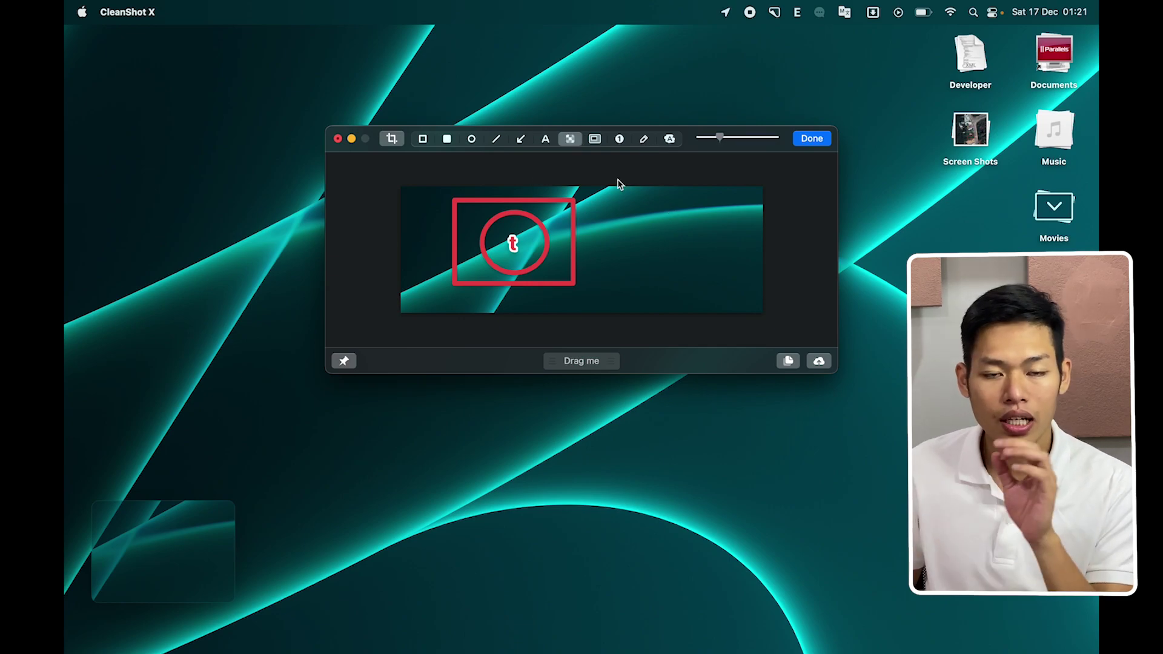
{"action": "left_click_drag", "start_coordinate": [611, 193], "coordinate": [664, 246]}
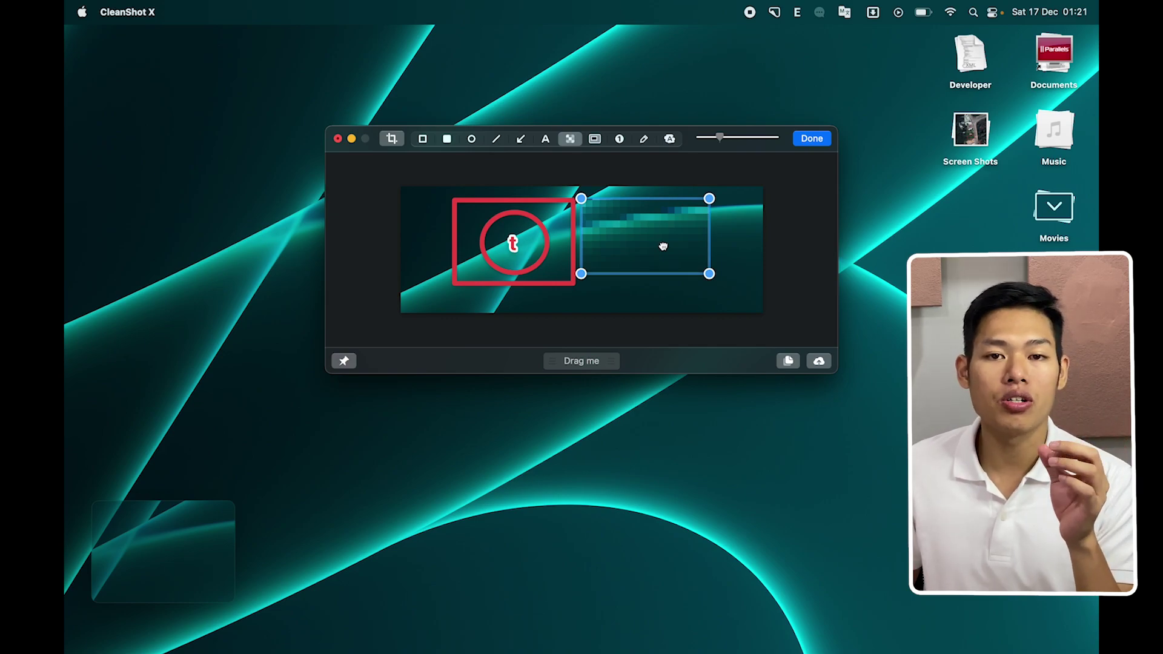
{"action": "left_click_drag", "start_coordinate": [663, 247], "coordinate": [662, 267]}
Place numbered counter markers 1–6 around the red box.
{"action": "left_click", "coordinate": [619, 138]}
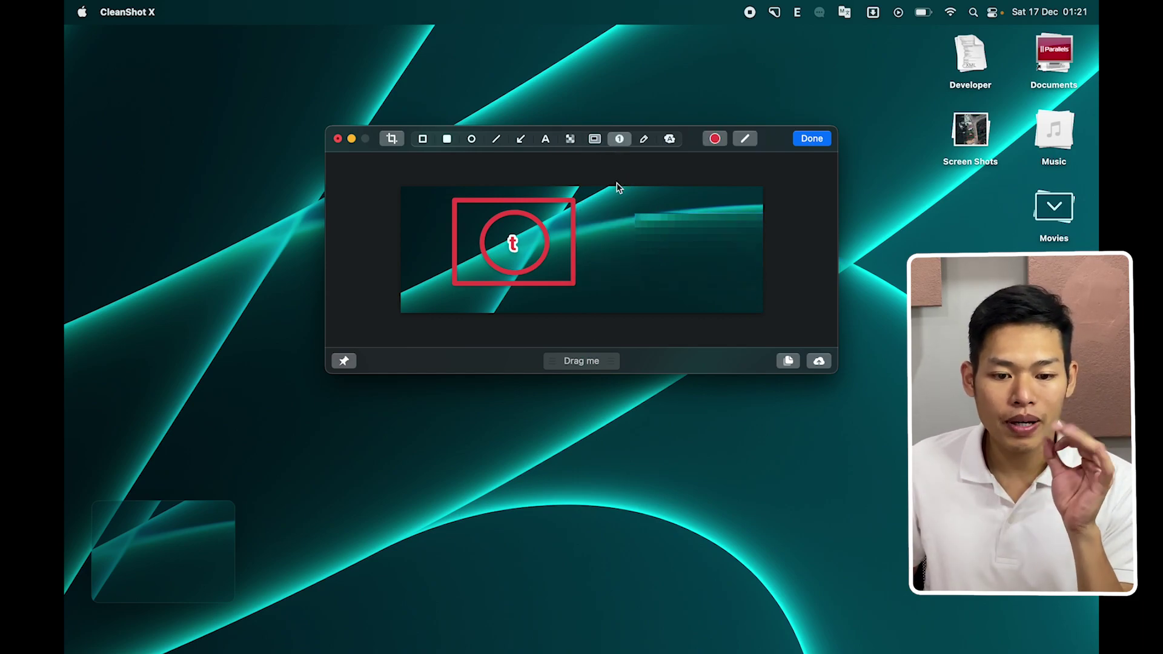
{"action": "left_click", "coordinate": [595, 204]}
{"action": "left_click", "coordinate": [602, 252]}
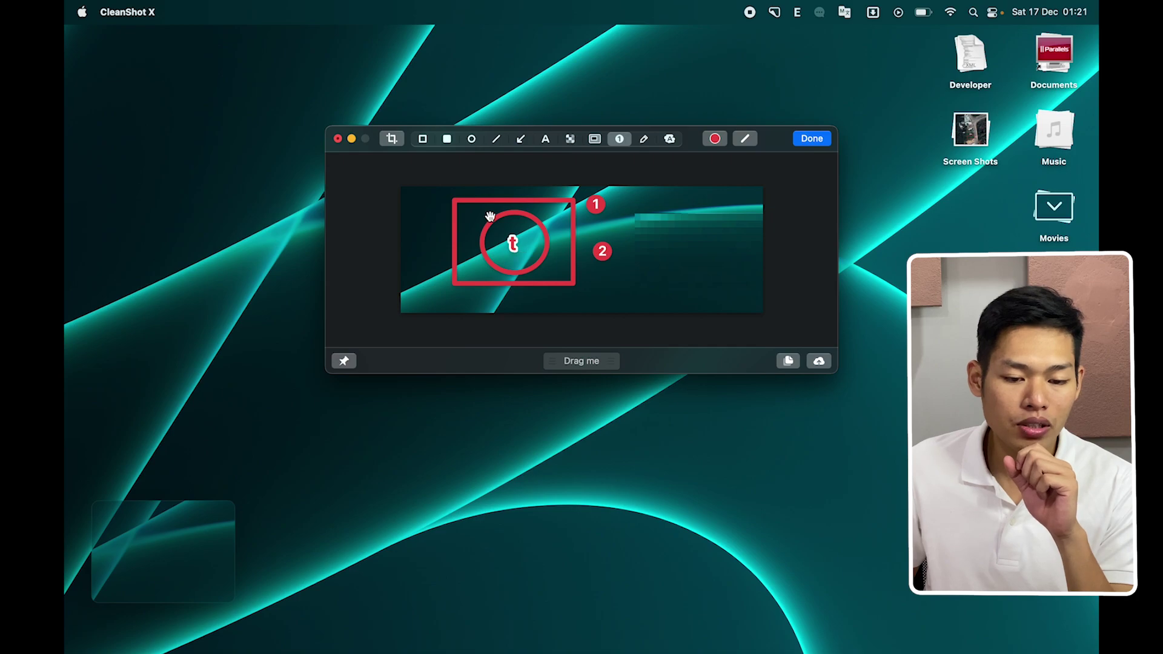
{"action": "left_click", "coordinate": [417, 205]}
{"action": "left_click", "coordinate": [441, 286]}
{"action": "left_click", "coordinate": [418, 254]}
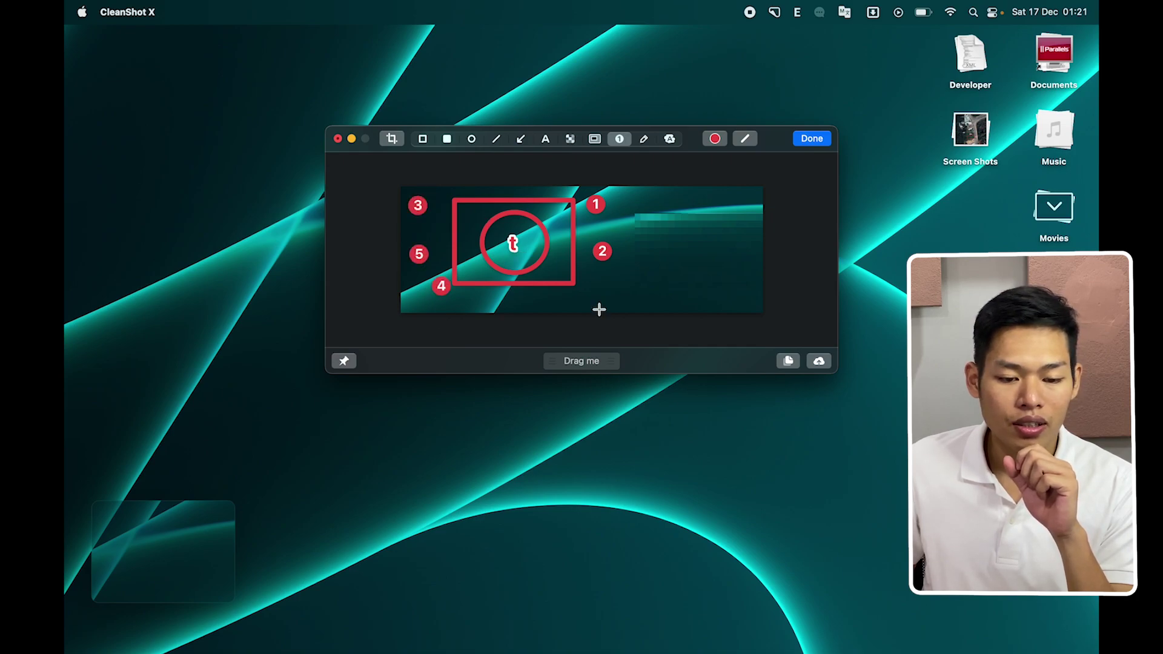
{"action": "left_click", "coordinate": [558, 292]}
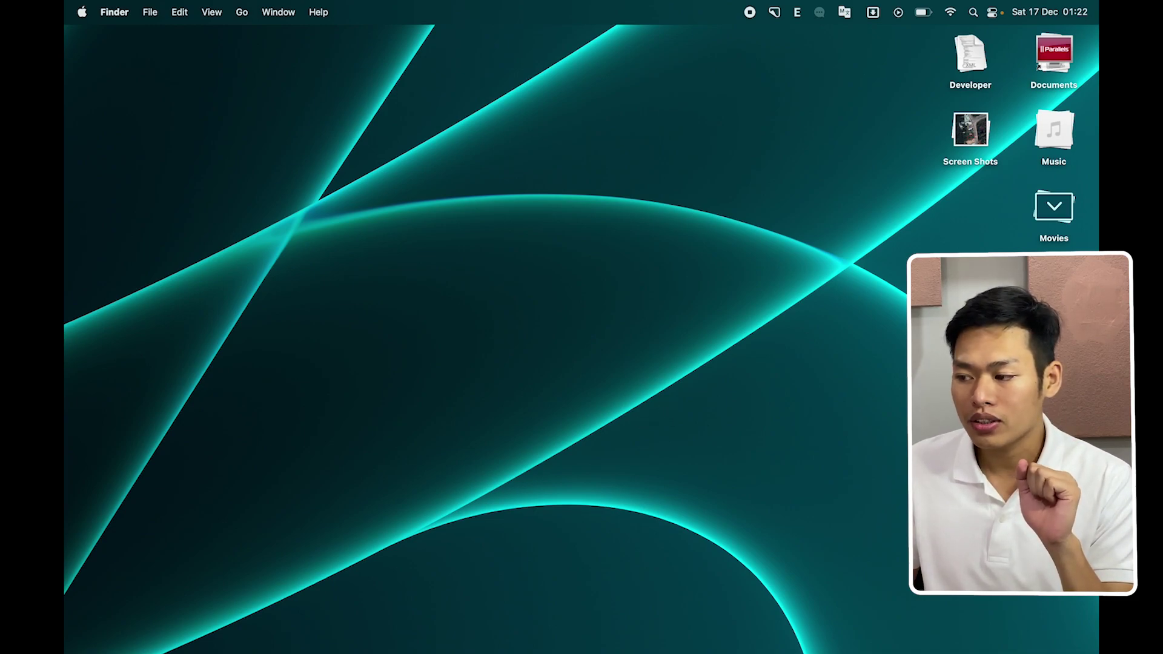
Reposition the Chrome New Tab window and capture just that window with Capture Window.
{"action": "left_click_drag", "start_coordinate": [402, 301], "coordinate": [485, 164]}
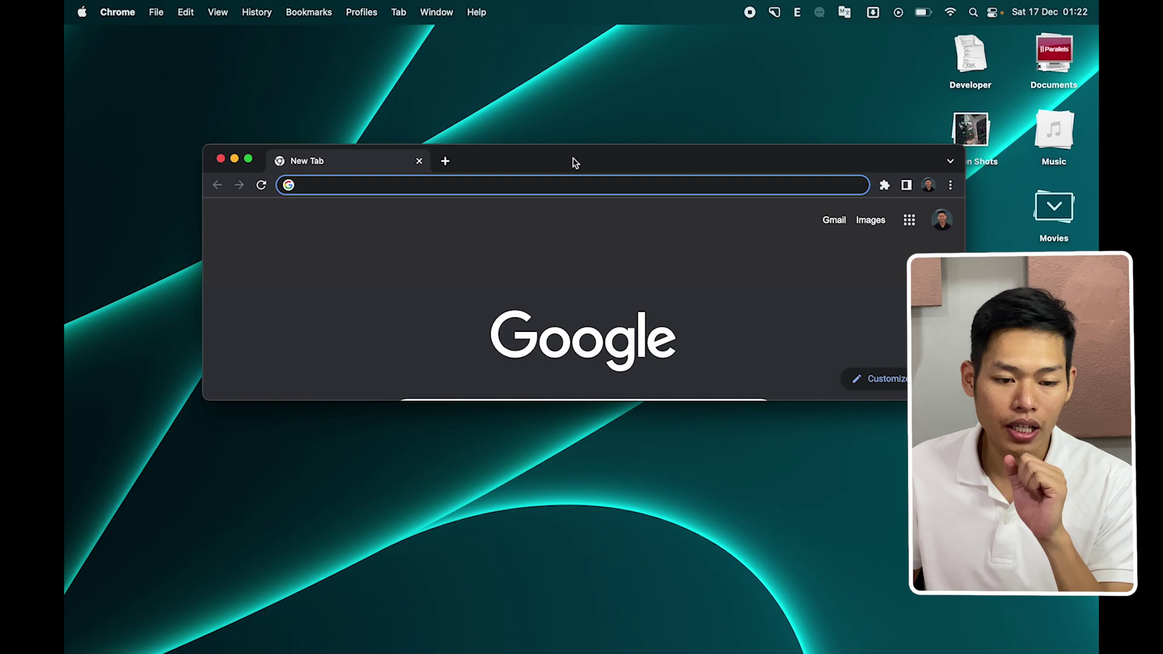
{"action": "left_click_drag", "start_coordinate": [575, 162], "coordinate": [548, 208]}
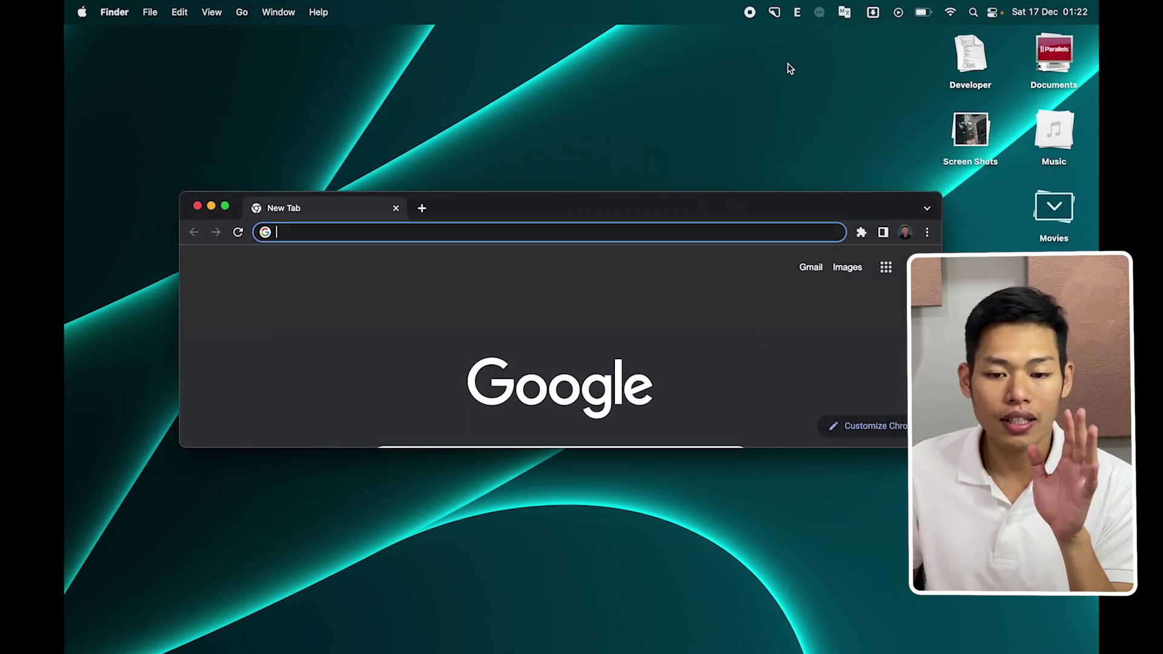
{"action": "left_click", "coordinate": [774, 12]}
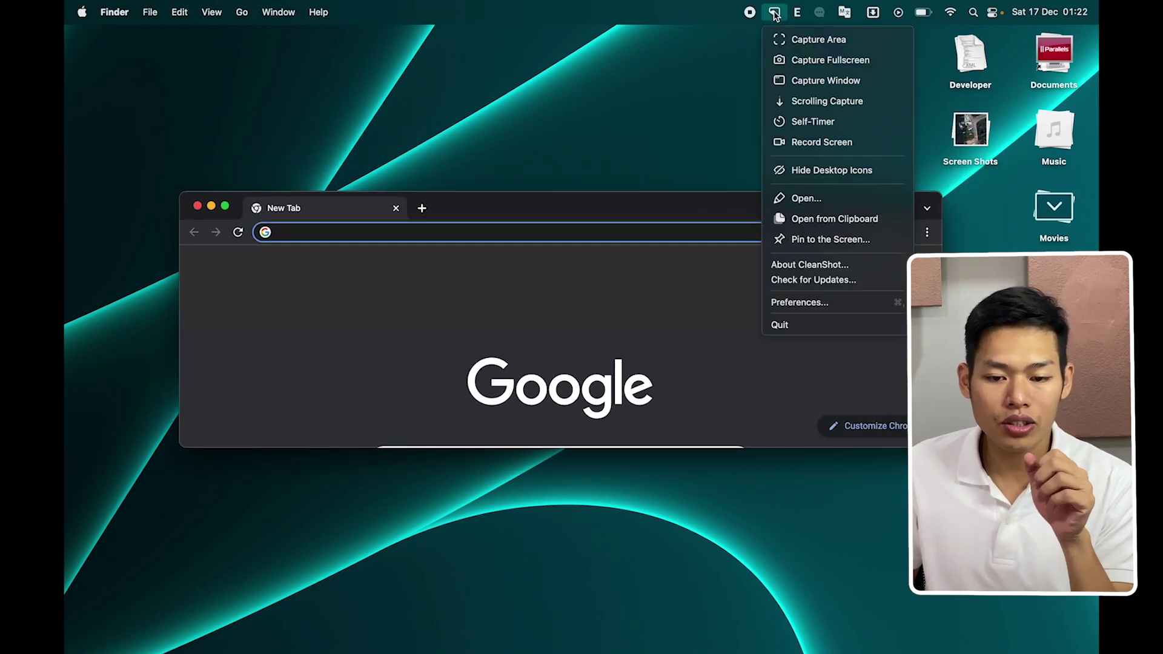
{"action": "left_click", "coordinate": [808, 83]}
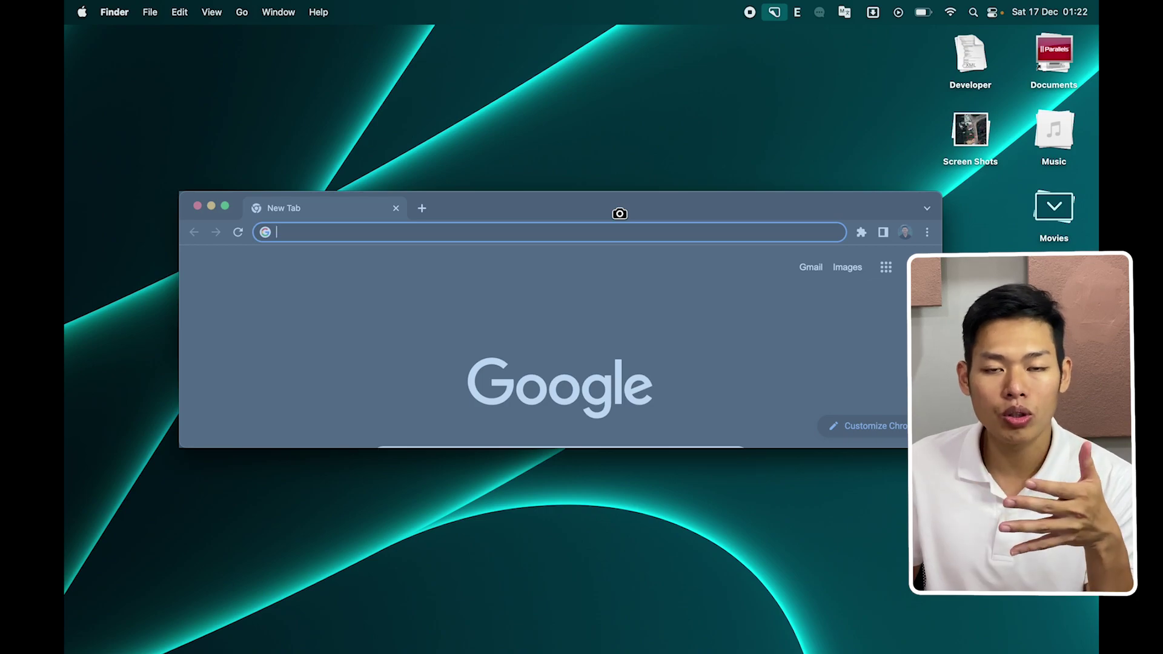
{"action": "left_click", "coordinate": [565, 265]}
Open the Chrome window capture in the markup editor, review it, and close with Done.
{"action": "mouse_move", "coordinate": [161, 600]}
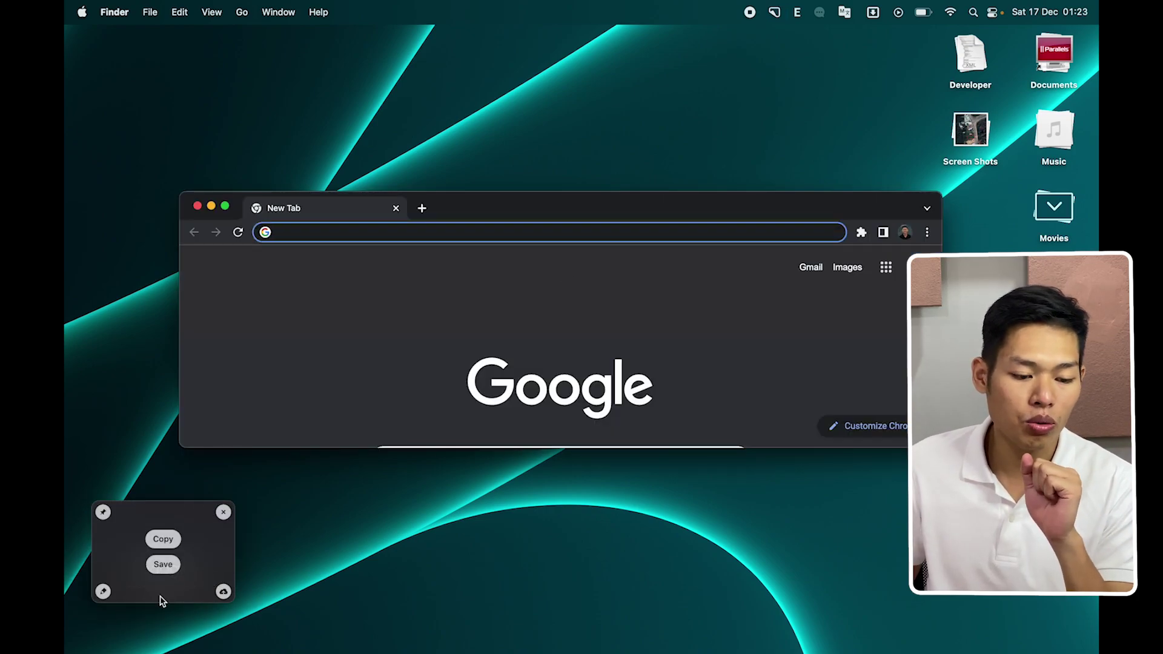
{"action": "left_click", "coordinate": [103, 593]}
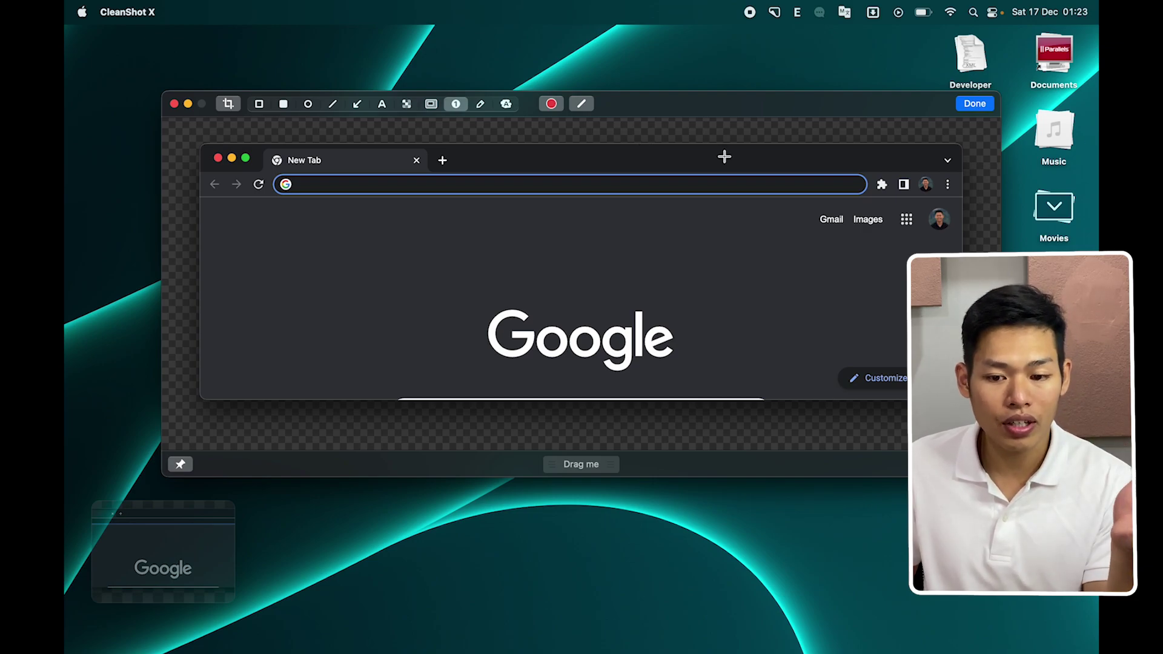
{"action": "left_click", "coordinate": [974, 103]}
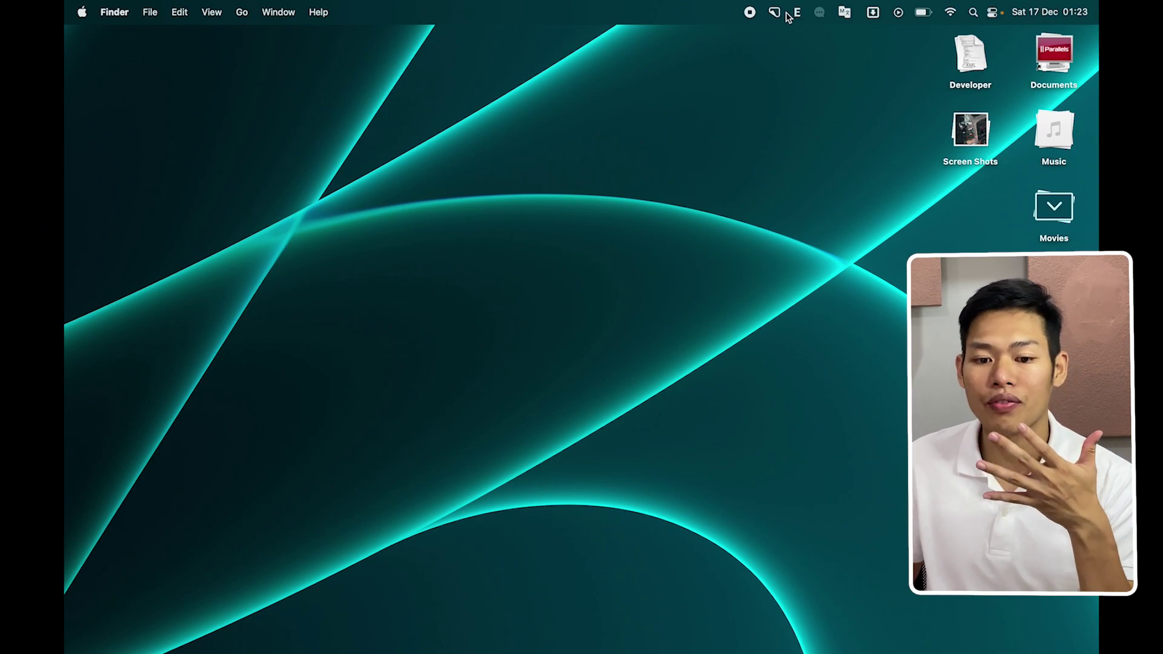
Set up a full-screen recording, inspect its audio input and settings options, then cancel.
{"action": "left_click", "coordinate": [774, 12]}
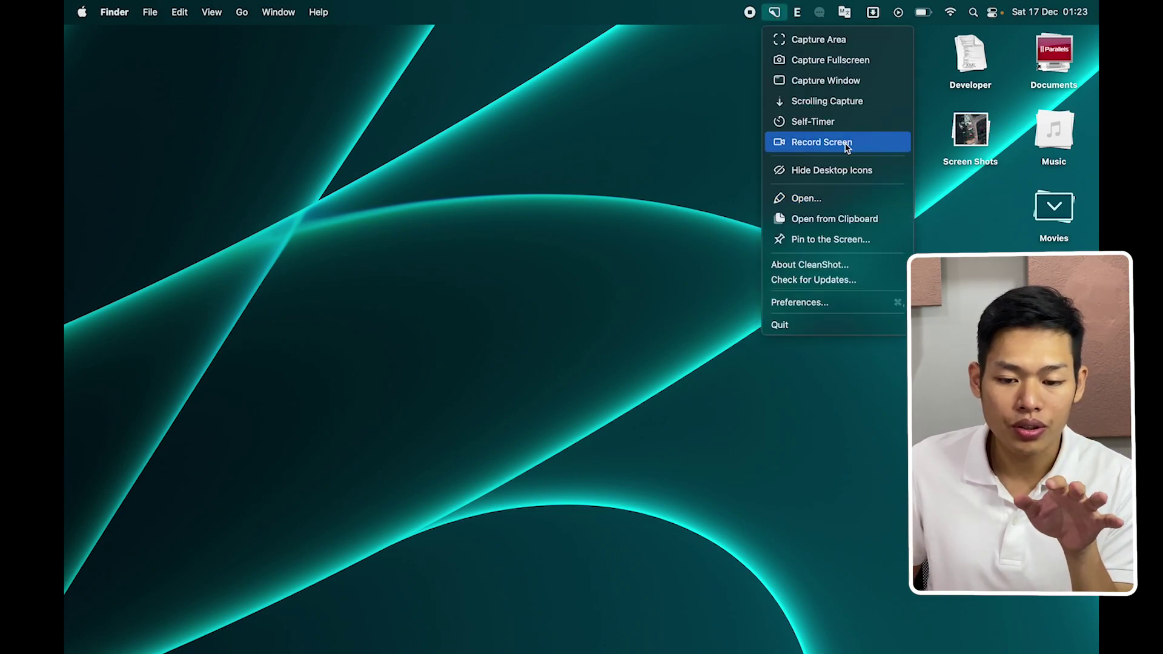
{"action": "left_click", "coordinate": [844, 143]}
{"action": "left_click", "coordinate": [709, 247]}
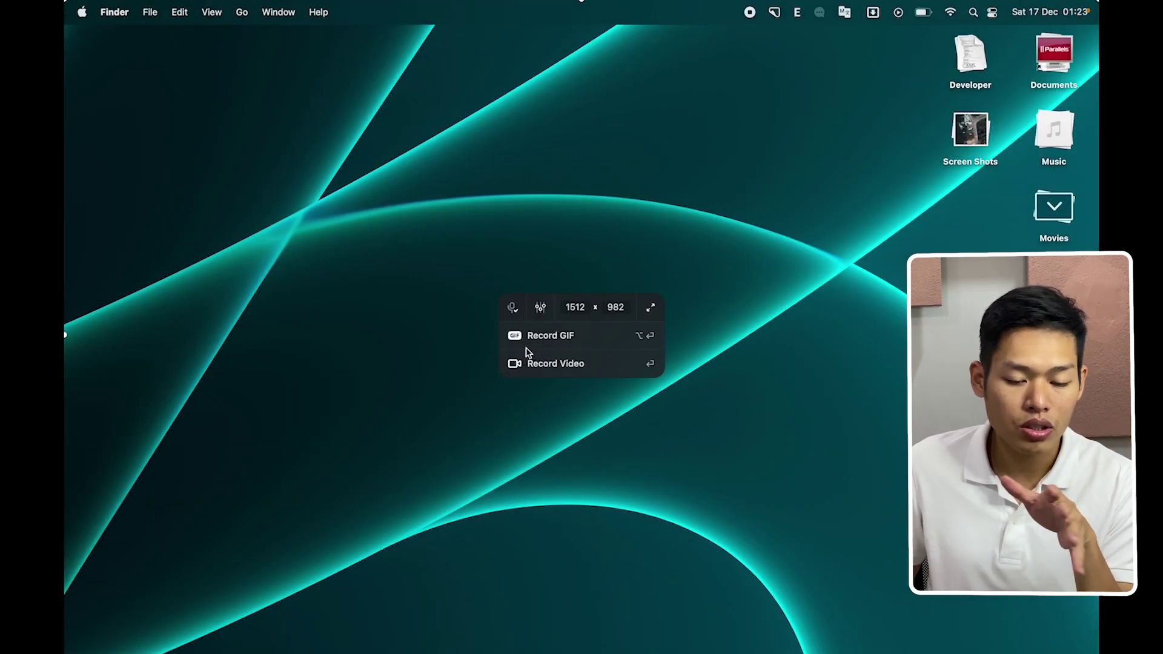
{"action": "left_click", "coordinate": [513, 307]}
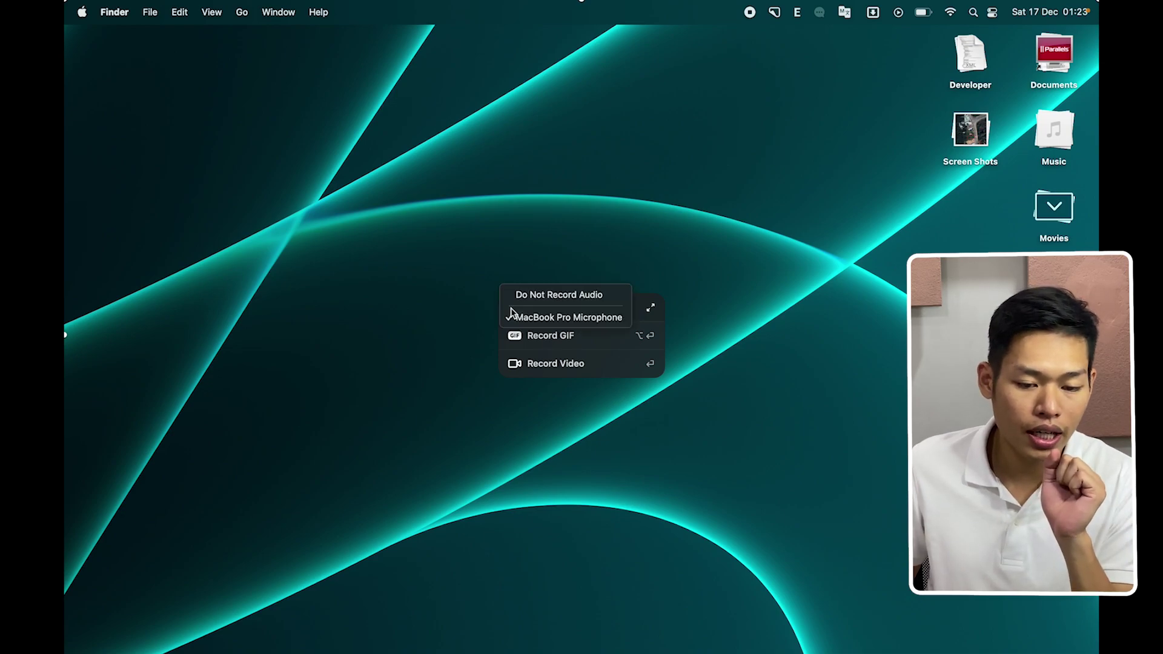
{"action": "left_click", "coordinate": [561, 359]}
{"action": "left_click", "coordinate": [515, 309]}
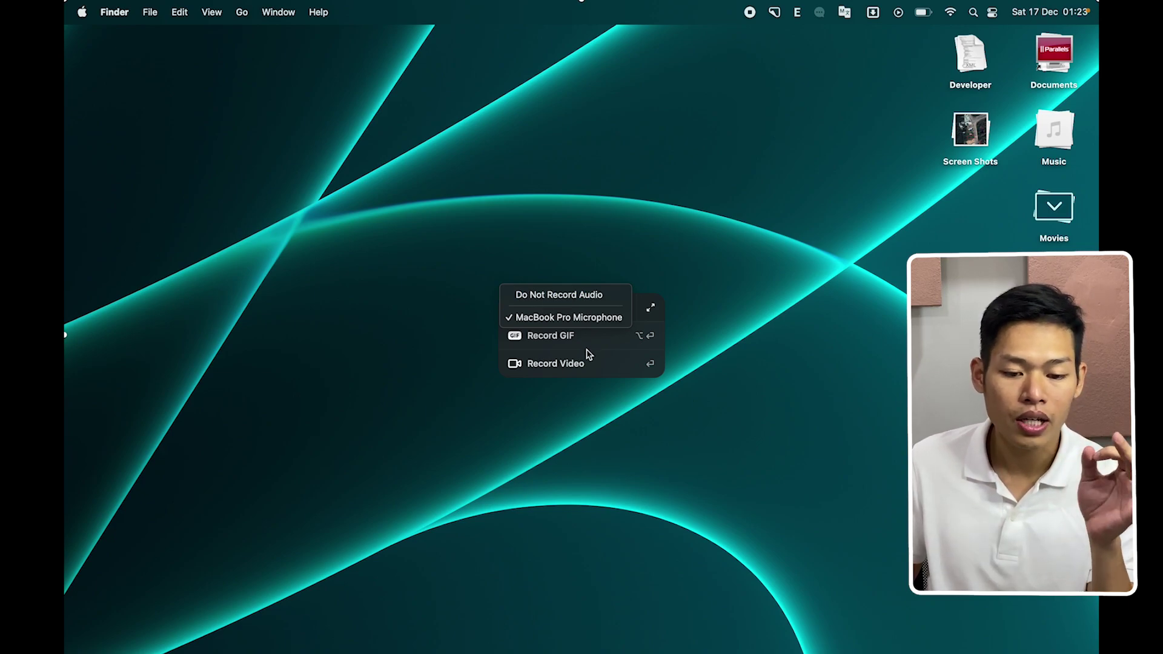
{"action": "left_click", "coordinate": [602, 334]}
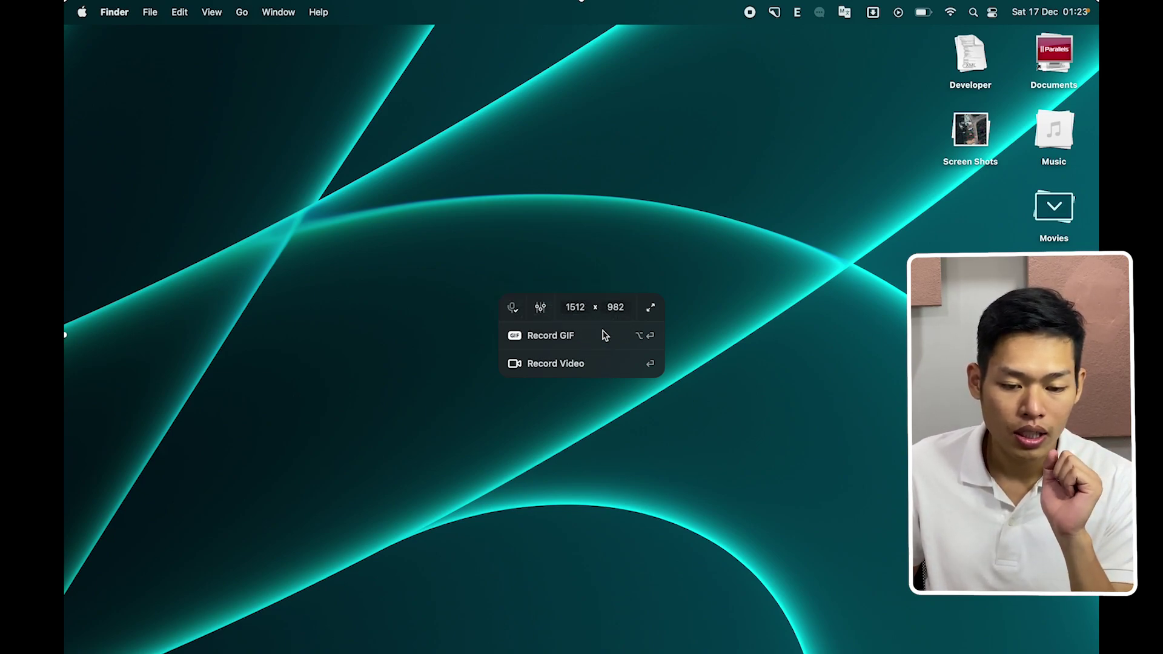
{"action": "left_click", "coordinate": [541, 312]}
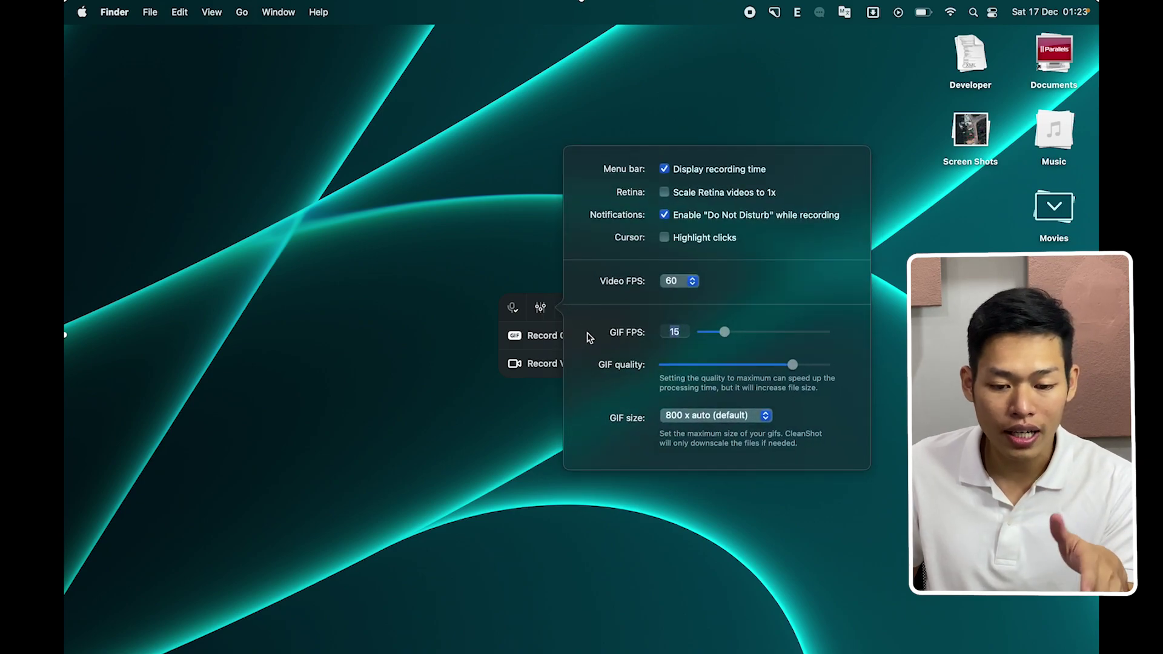
{"action": "left_click", "coordinate": [540, 307]}
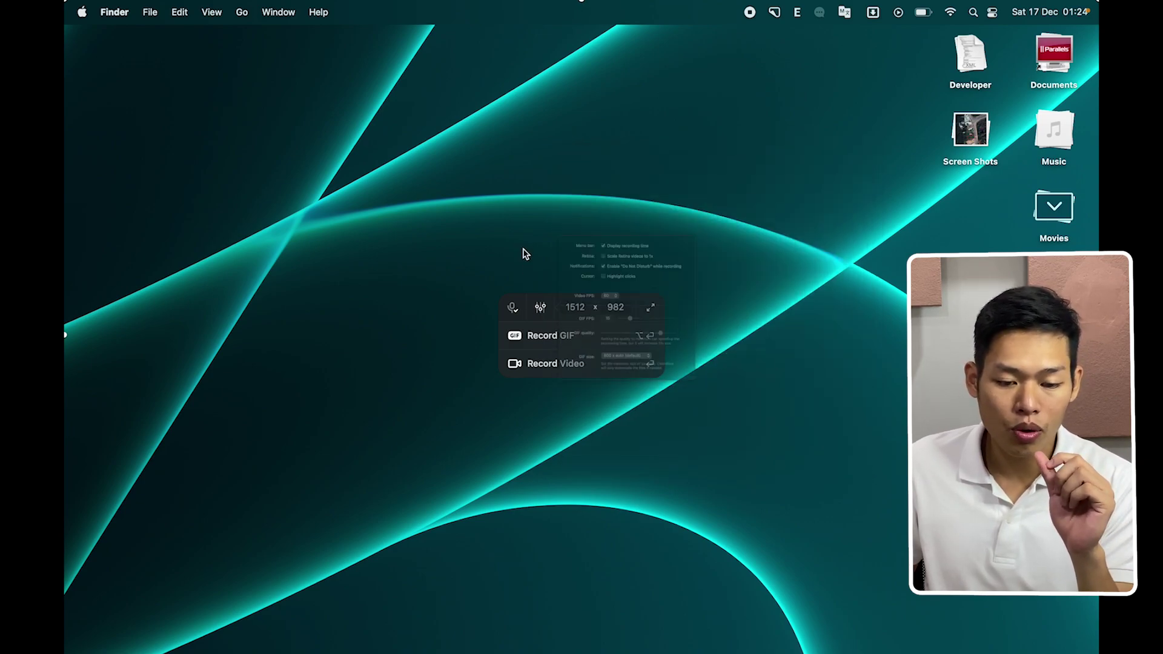
{"action": "key", "text": "Escape"}
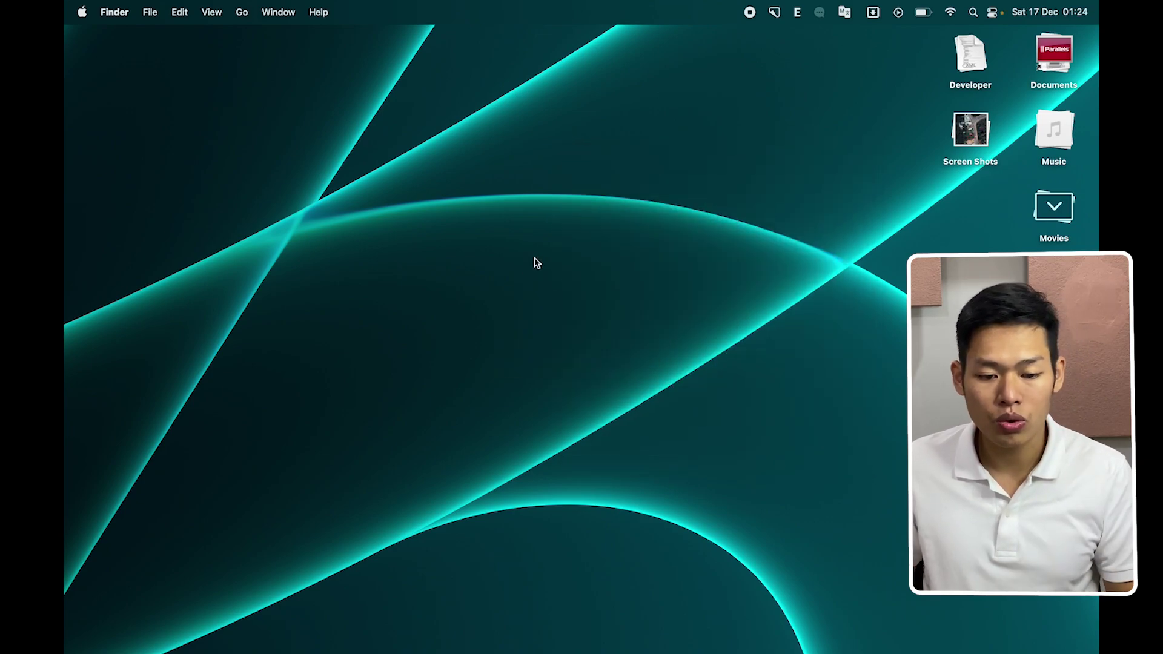
Open CleanShot X preferences to the Recording tab.
{"action": "left_click", "coordinate": [775, 13]}
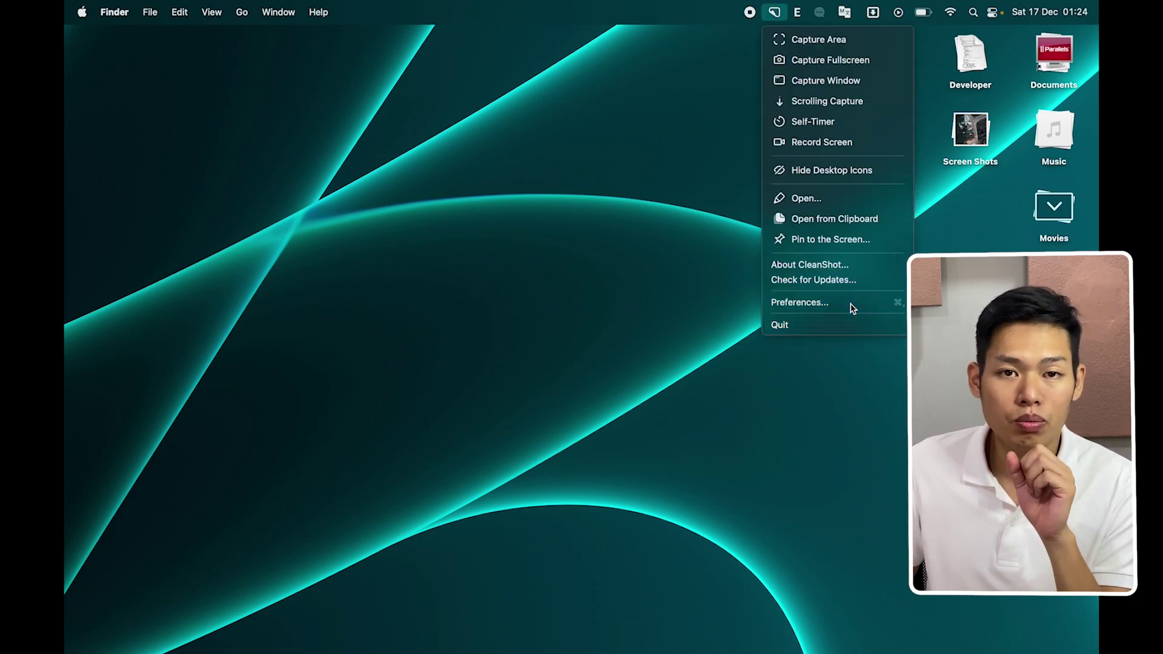
{"action": "left_click", "coordinate": [799, 302]}
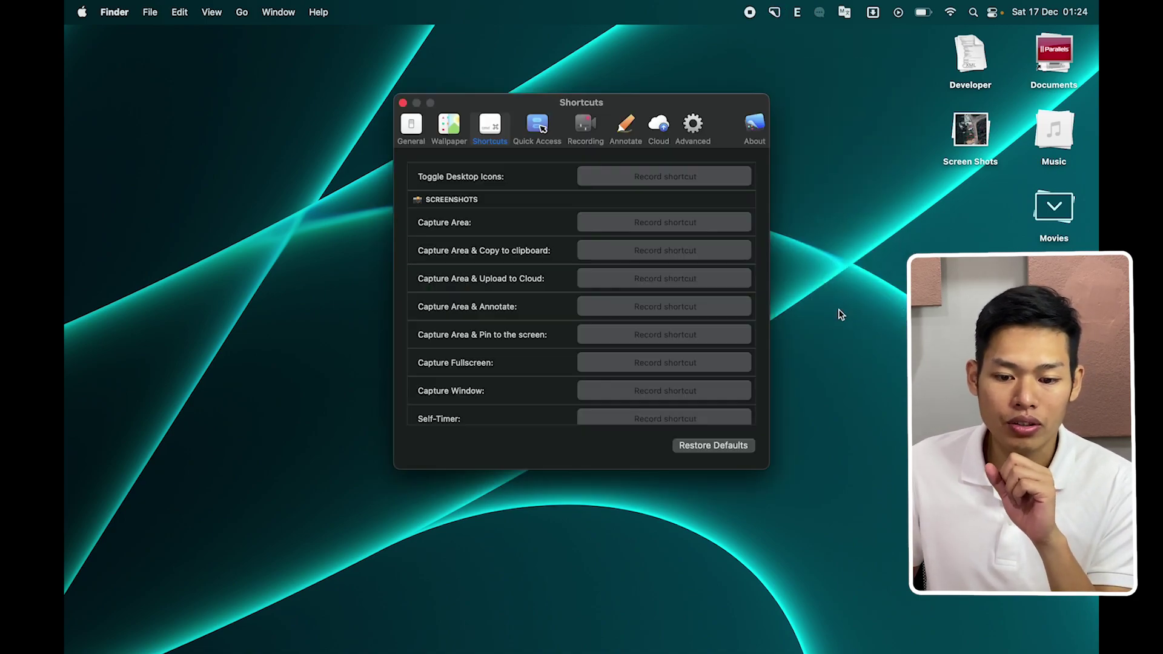
{"action": "left_click", "coordinate": [583, 138]}
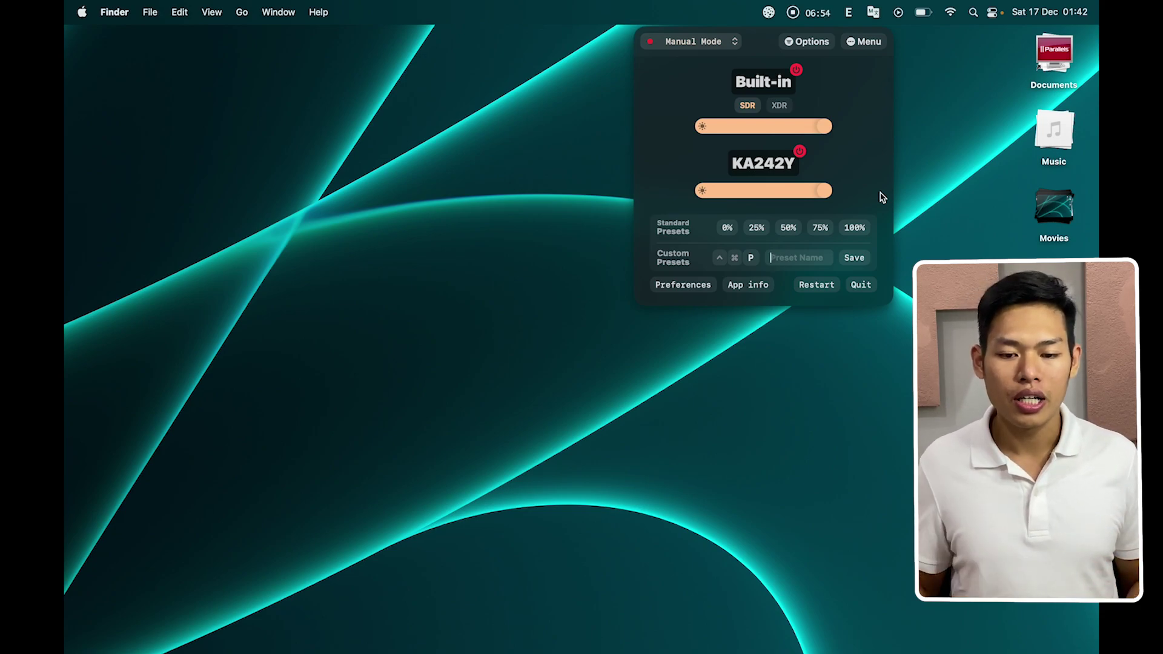
Set both the Built-in and KA242Y displays to the 50% brightness preset in Lunar.
{"action": "left_click", "coordinate": [943, 167]}
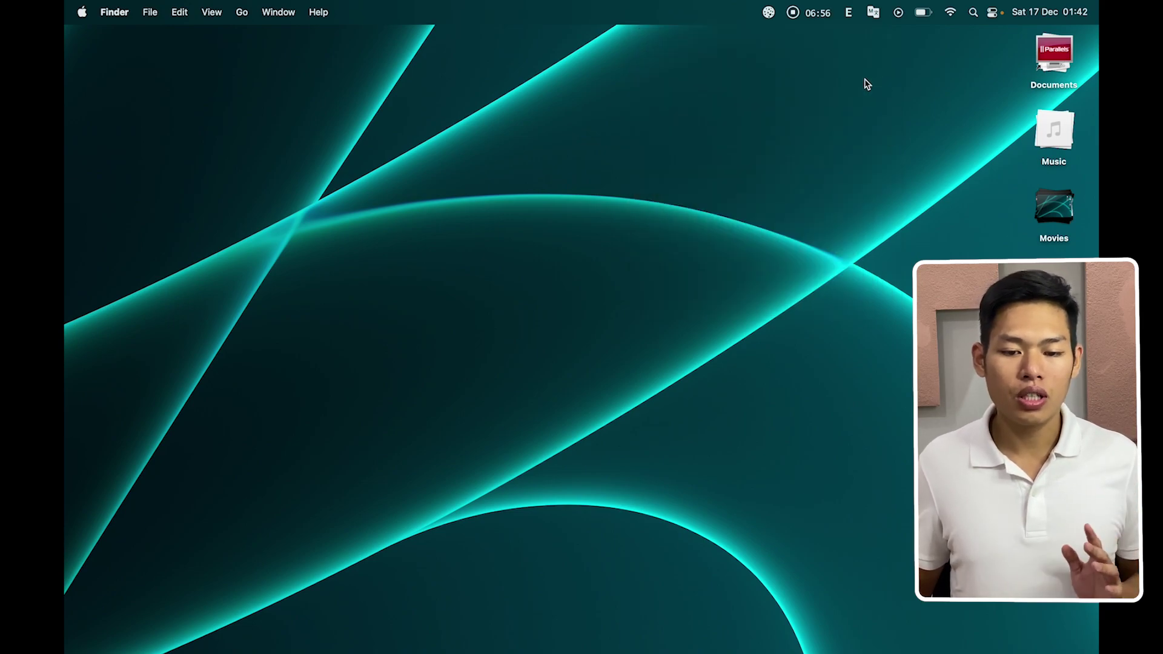
{"action": "left_click", "coordinate": [767, 13]}
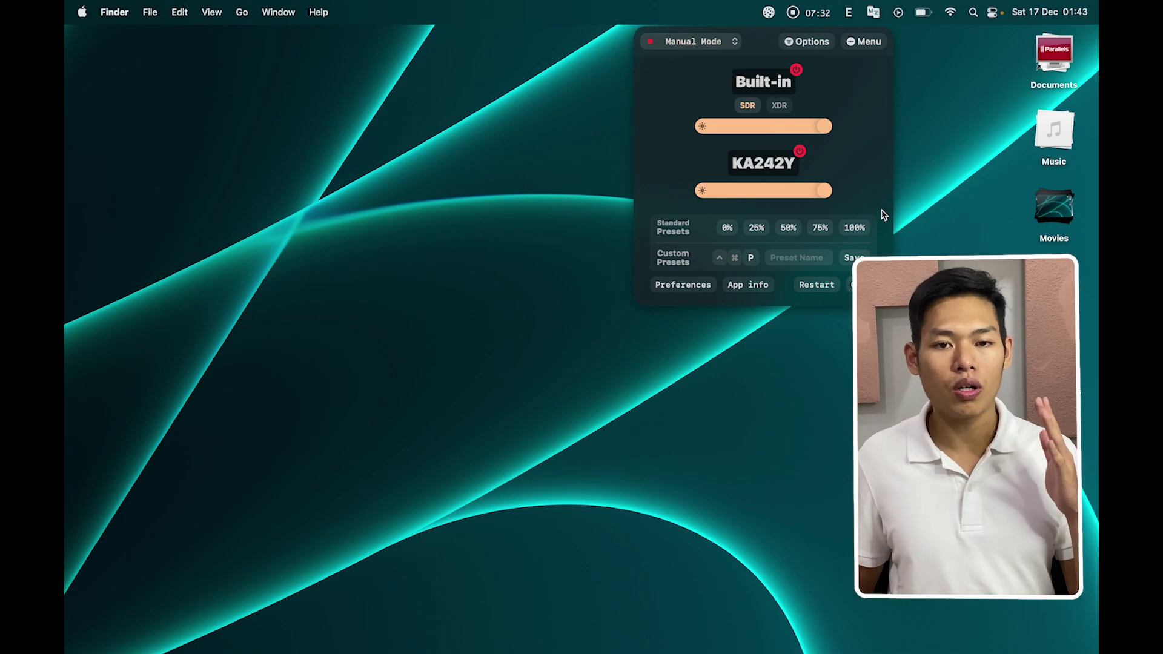
{"action": "left_click", "coordinate": [792, 230]}
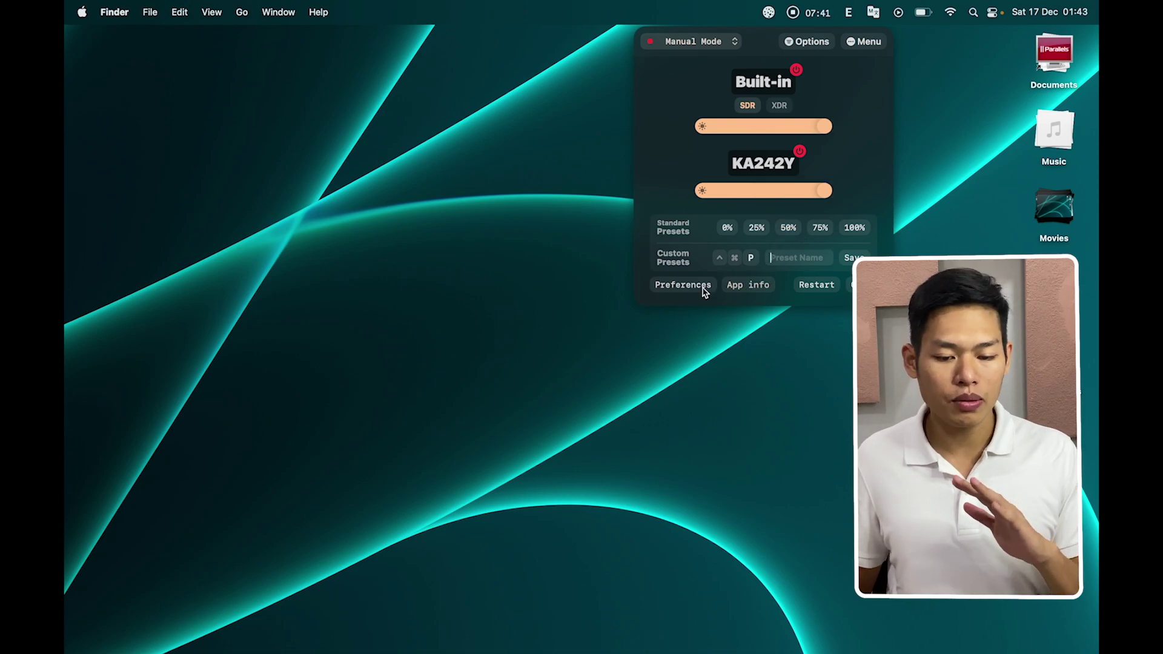
Open Lunar's preferences and show the Configuration, then Hotkeys, page.
{"action": "left_click", "coordinate": [696, 290]}
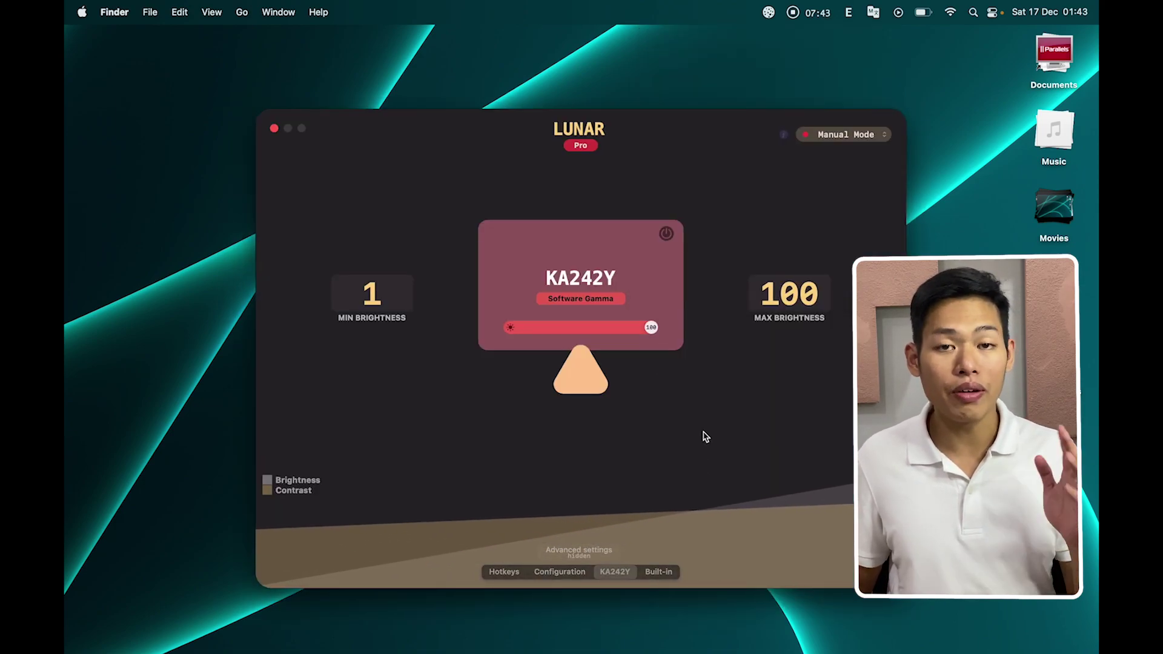
{"action": "left_click", "coordinate": [585, 570]}
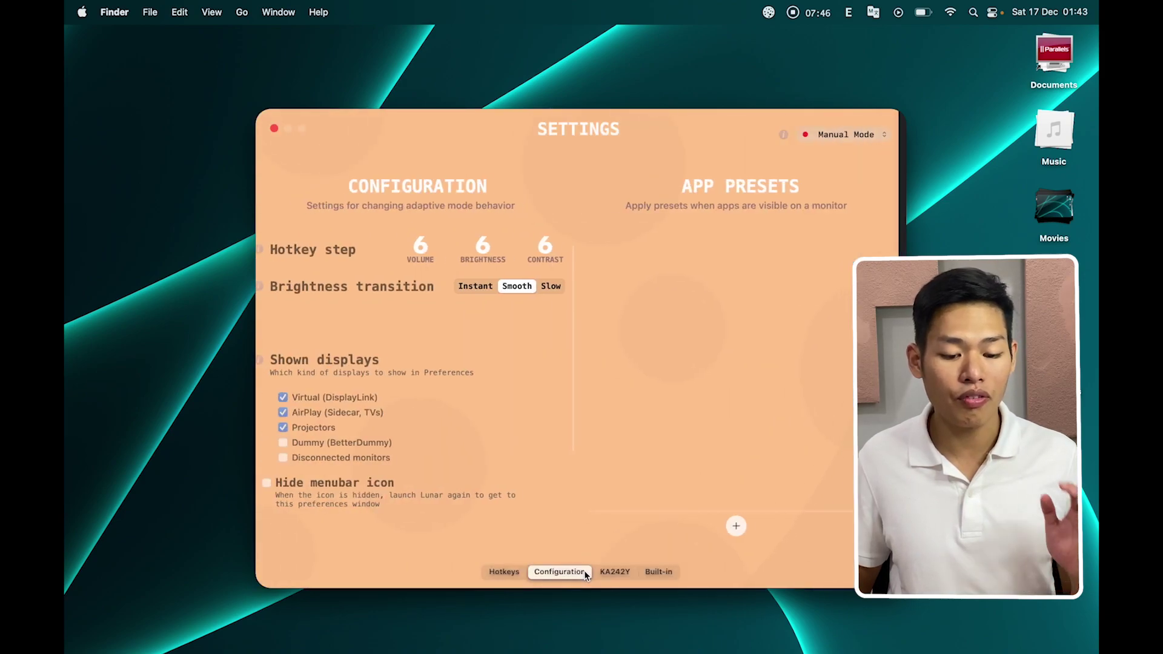
{"action": "left_click", "coordinate": [507, 573]}
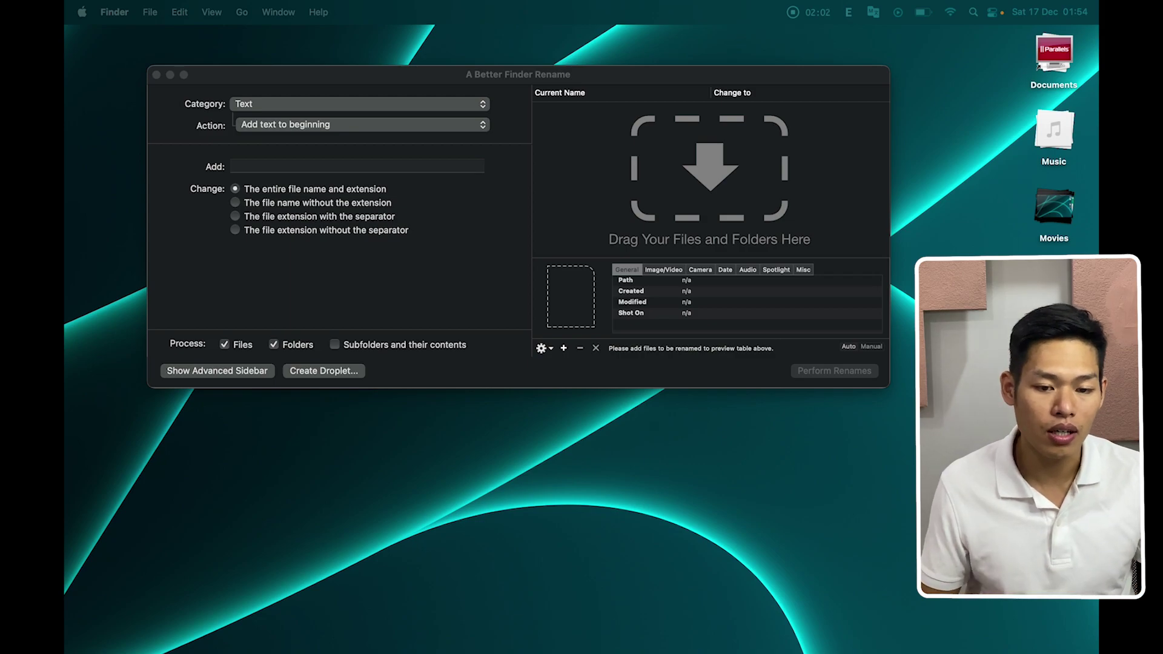
Move the rename window and keep the Text category with the 'Add text to beginning' action.
{"action": "left_click_drag", "start_coordinate": [531, 77], "coordinate": [608, 104]}
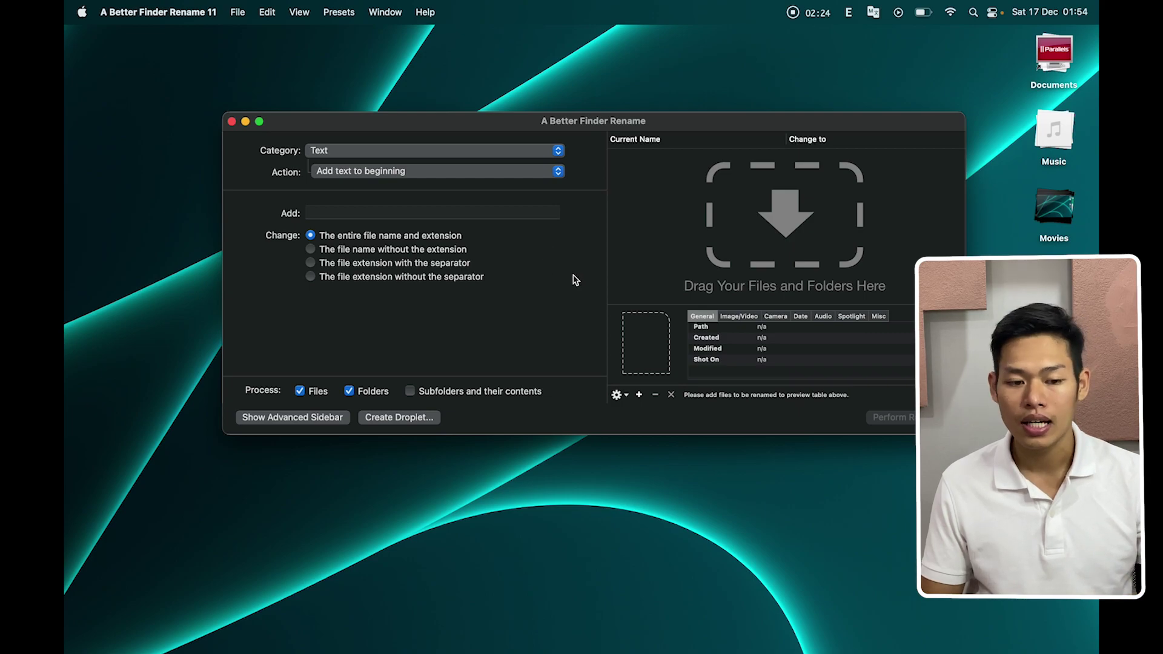
{"action": "left_click", "coordinate": [371, 151]}
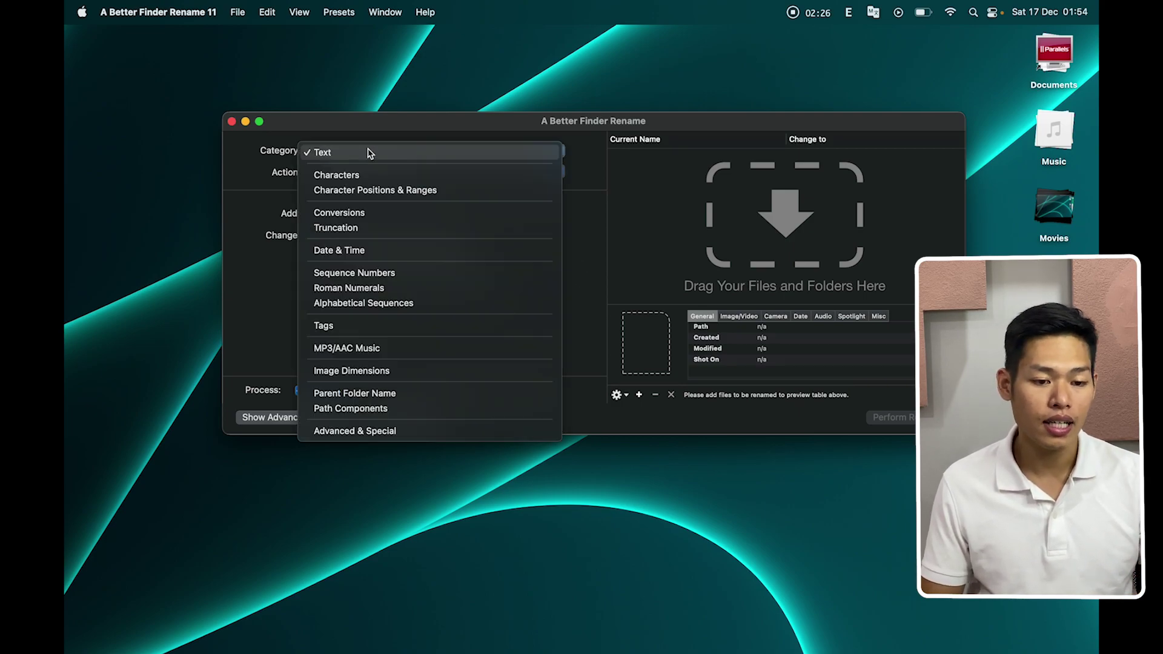
{"action": "left_click", "coordinate": [369, 153]}
{"action": "left_click", "coordinate": [371, 153]}
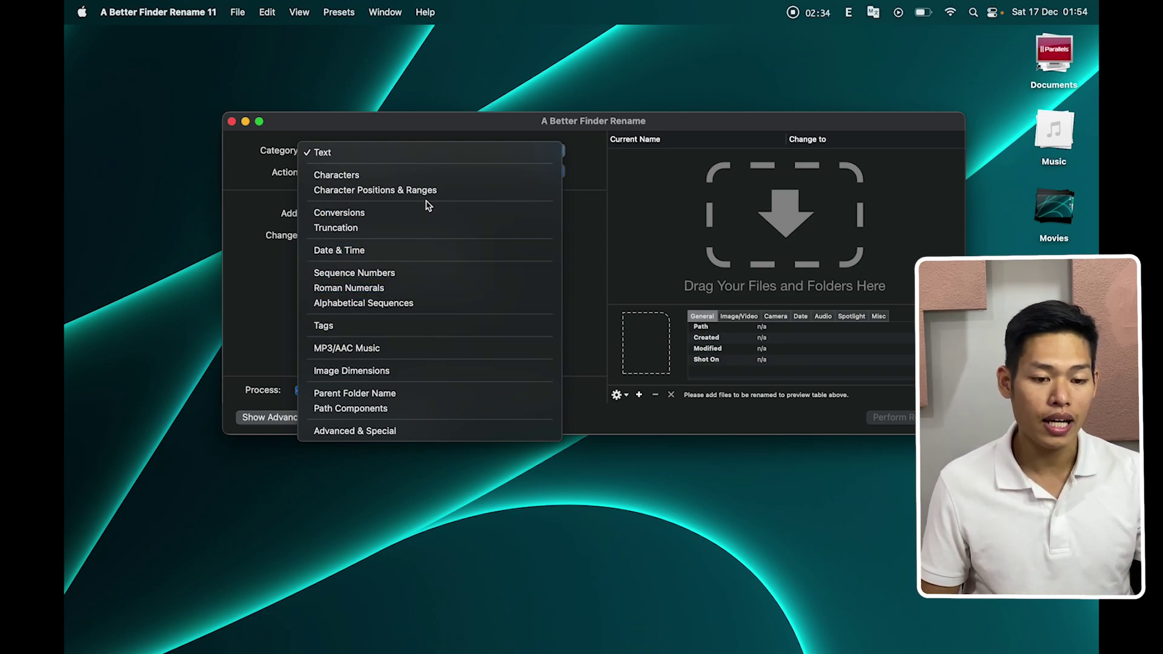
{"action": "left_click", "coordinate": [380, 152]}
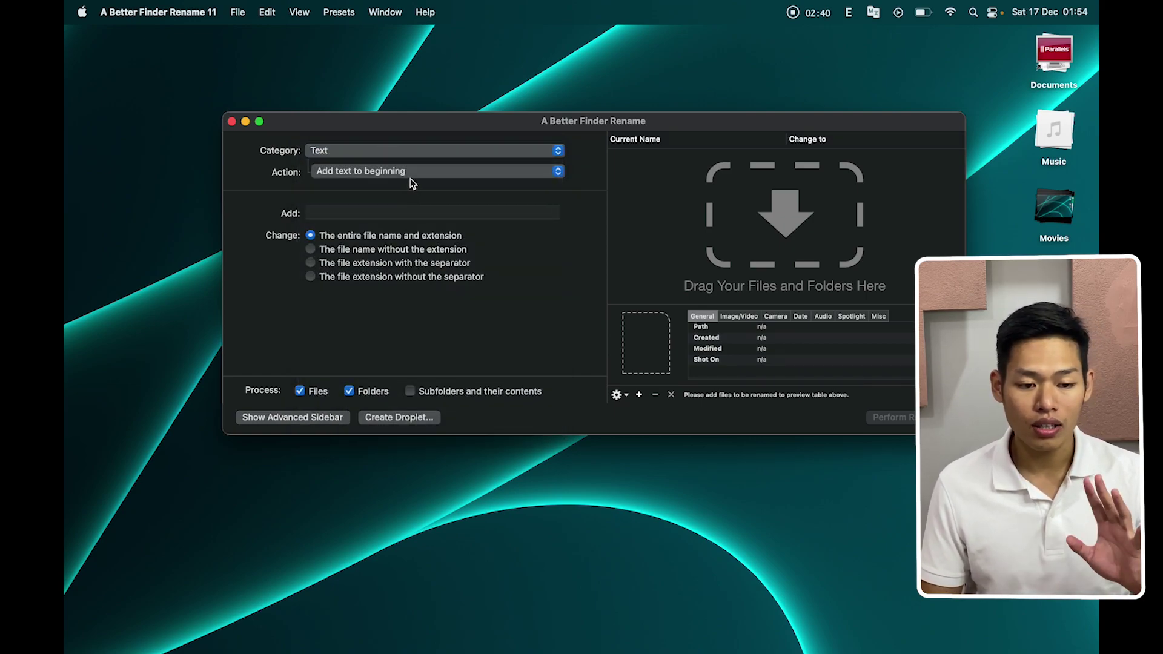
{"action": "left_click", "coordinate": [398, 173]}
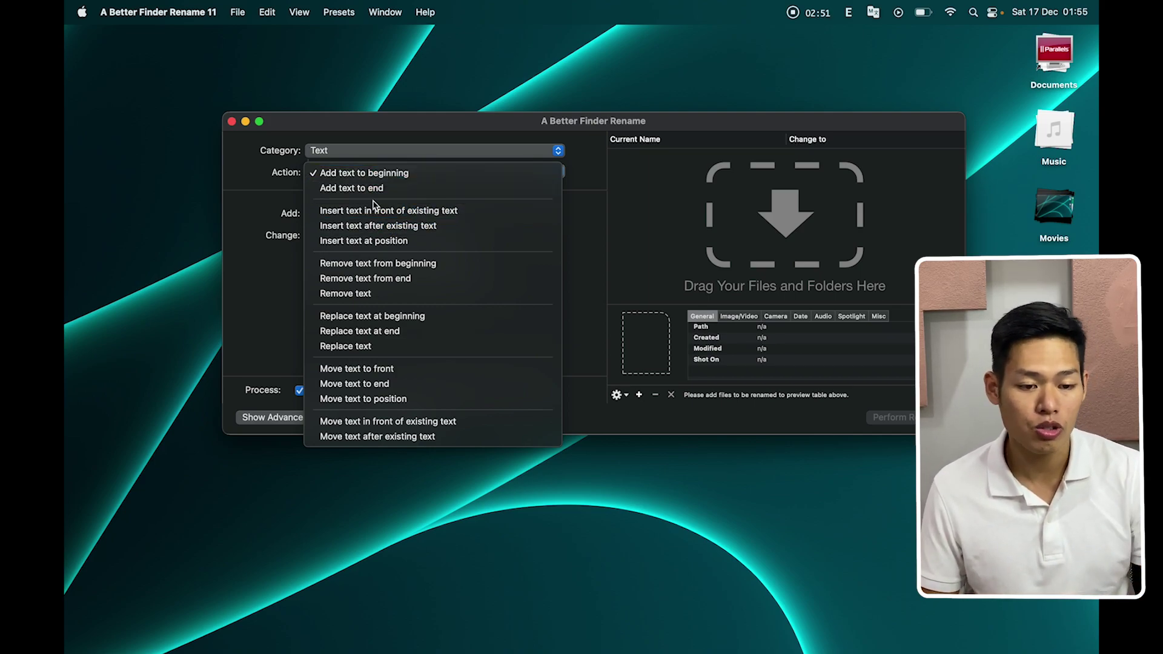
{"action": "left_click", "coordinate": [400, 176]}
{"action": "left_click", "coordinate": [365, 210]}
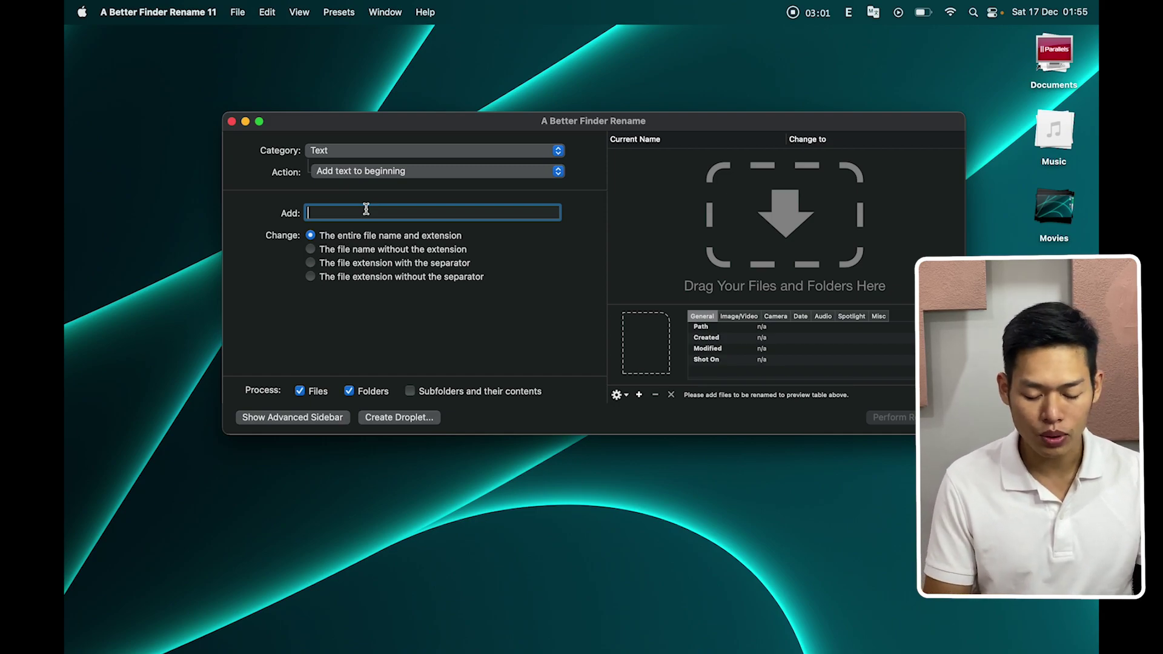
Enter the user's name as the prefix and drop the six desktop screenshots into the file list.
{"action": "type", "text": "tommy"}
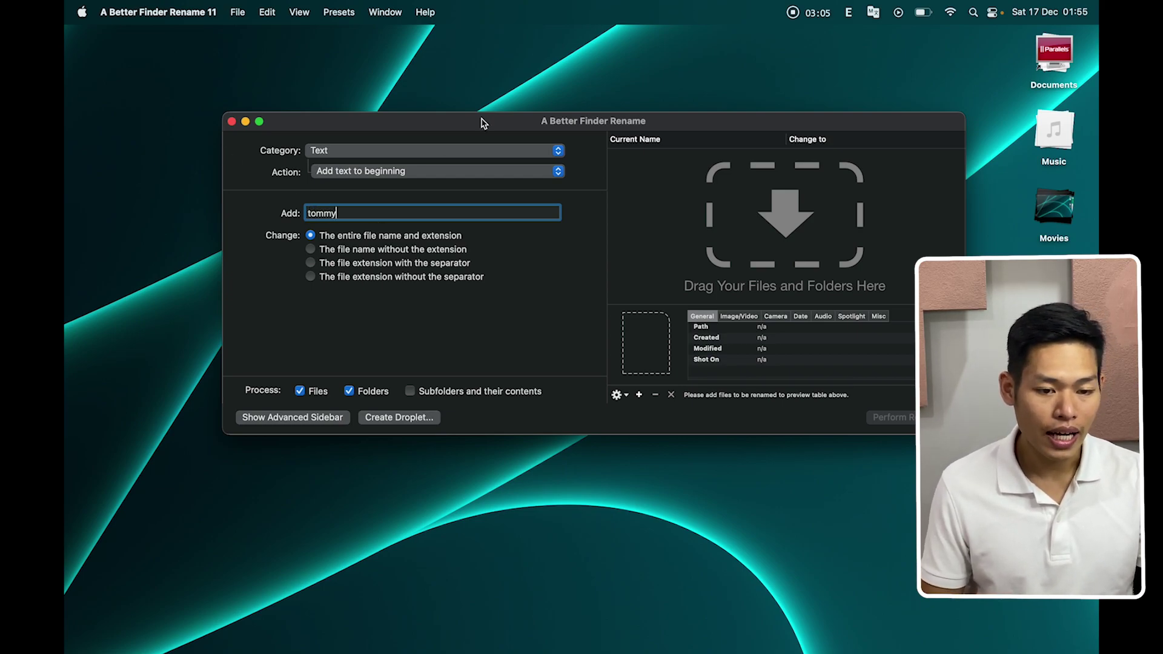
{"action": "left_click_drag", "start_coordinate": [481, 122], "coordinate": [416, 71]}
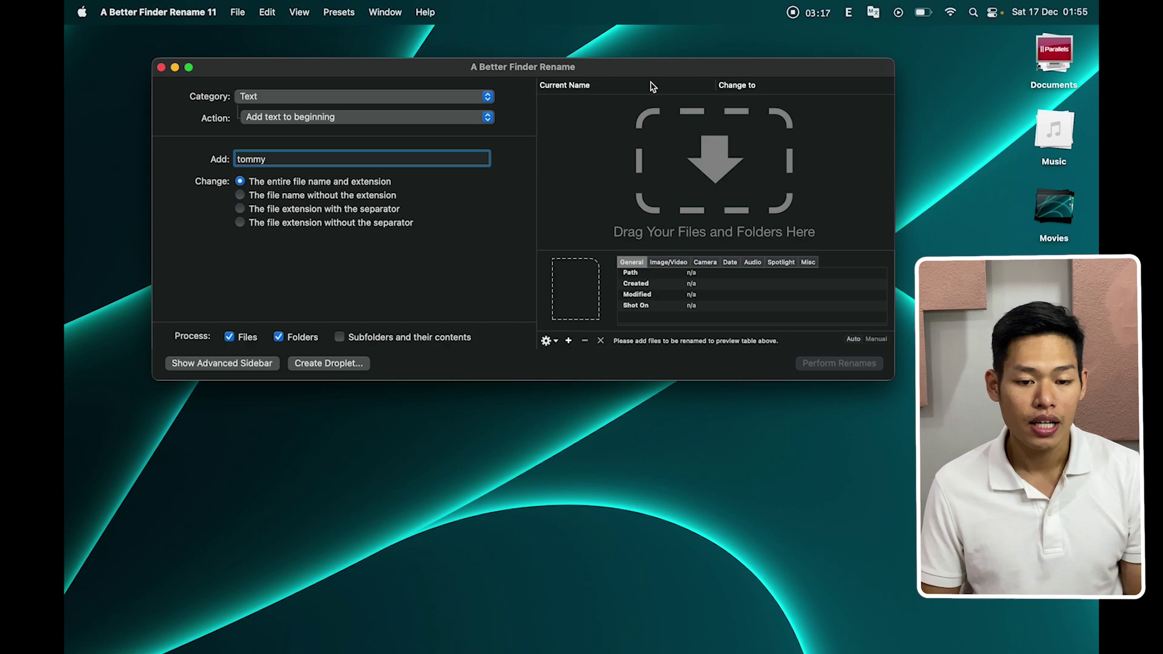
{"action": "left_click_drag", "start_coordinate": [653, 72], "coordinate": [653, 101]}
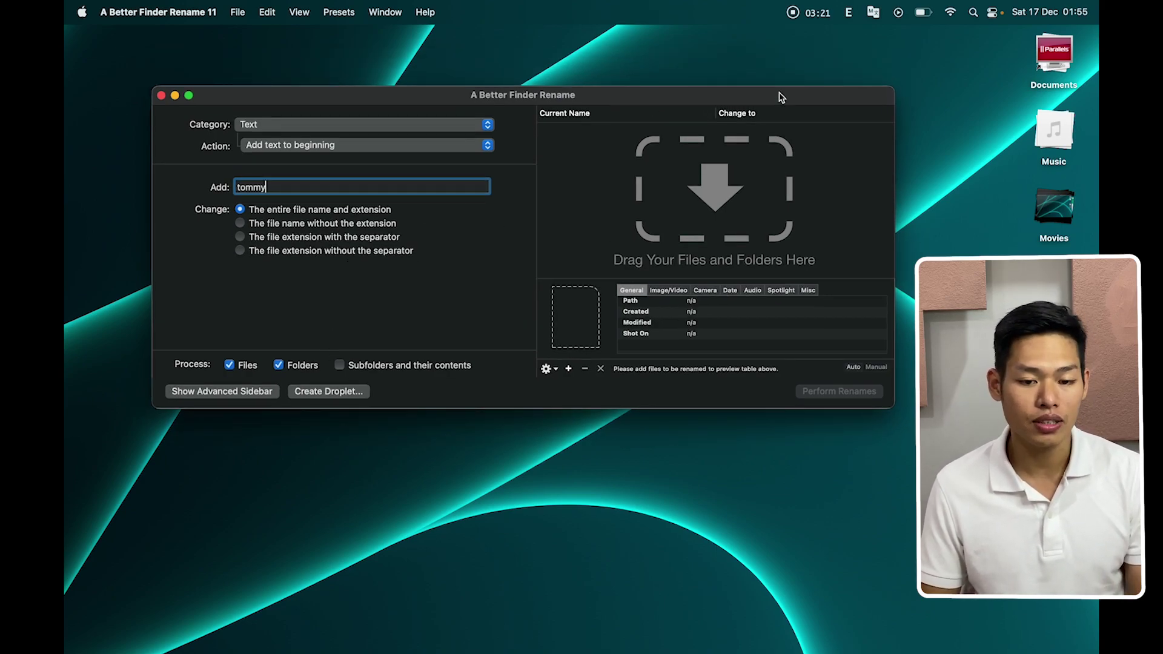
{"action": "left_click_drag", "start_coordinate": [766, 95], "coordinate": [745, 95]}
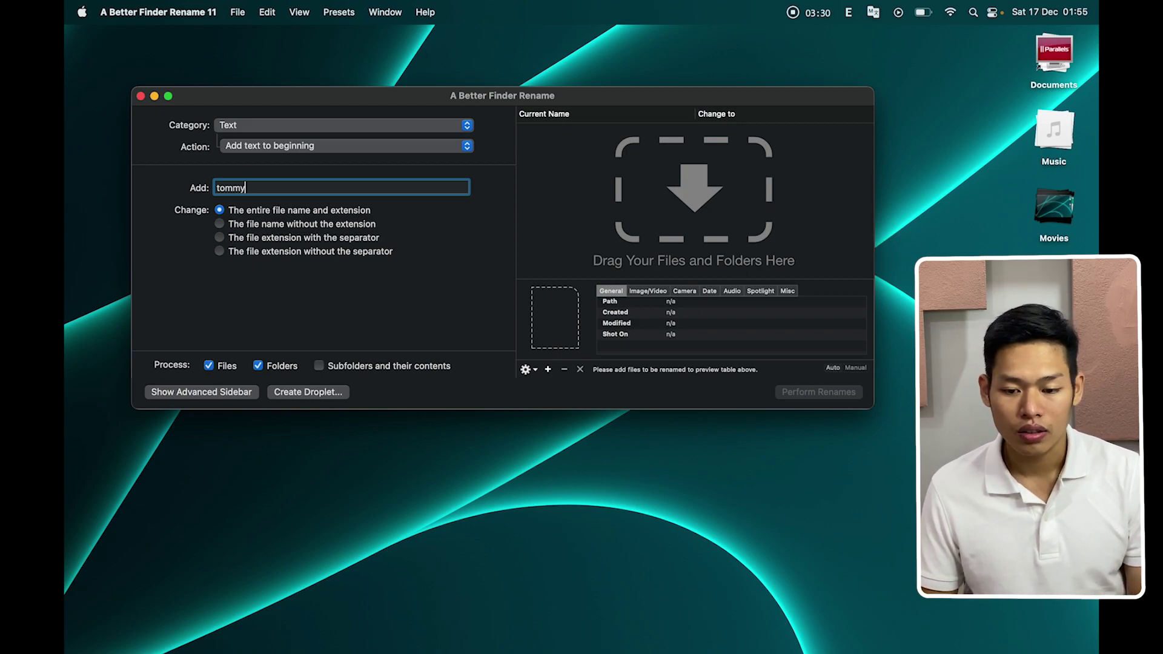
{"action": "left_click", "coordinate": [1054, 169]}
{"action": "left_click_drag", "start_coordinate": [732, 467], "coordinate": [679, 212]}
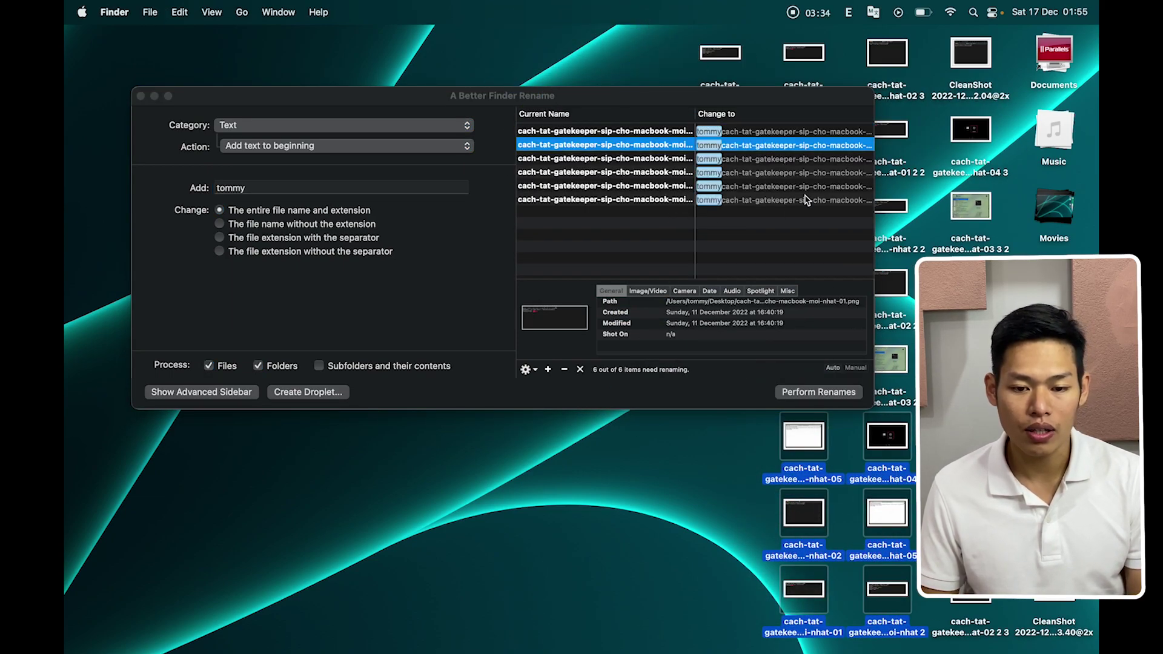
Rename all six cach-tat-gatekeeper files with the prefix, confirming Rename All.
{"action": "left_click", "coordinate": [680, 459]}
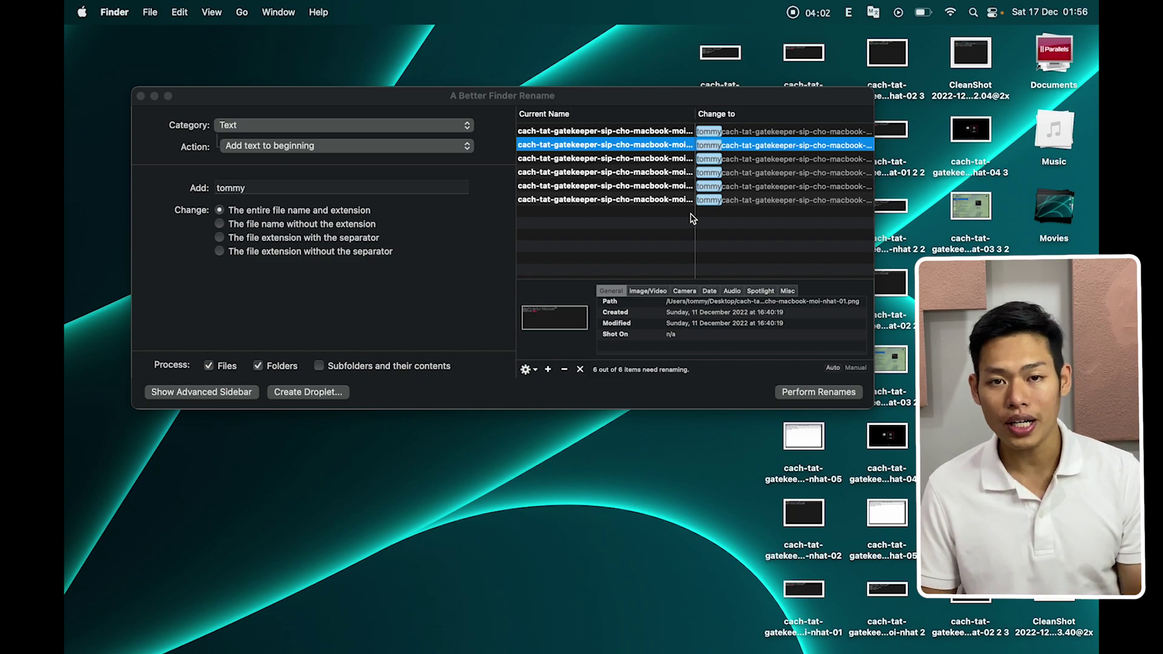
{"action": "left_click", "coordinate": [819, 393]}
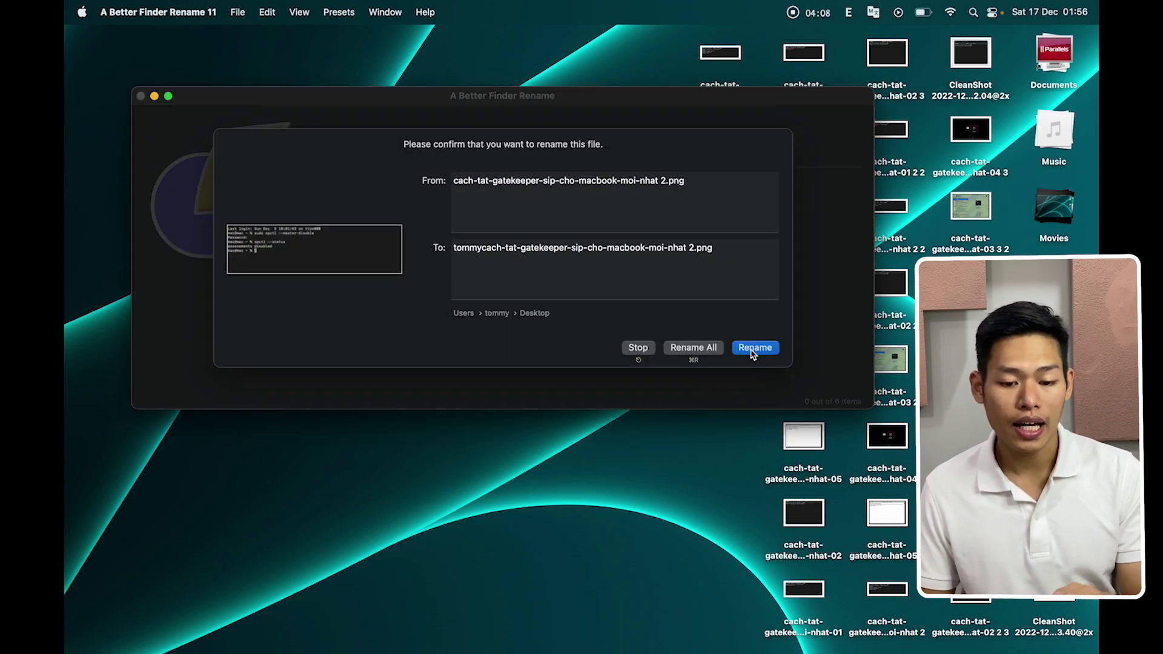
{"action": "left_click", "coordinate": [699, 350]}
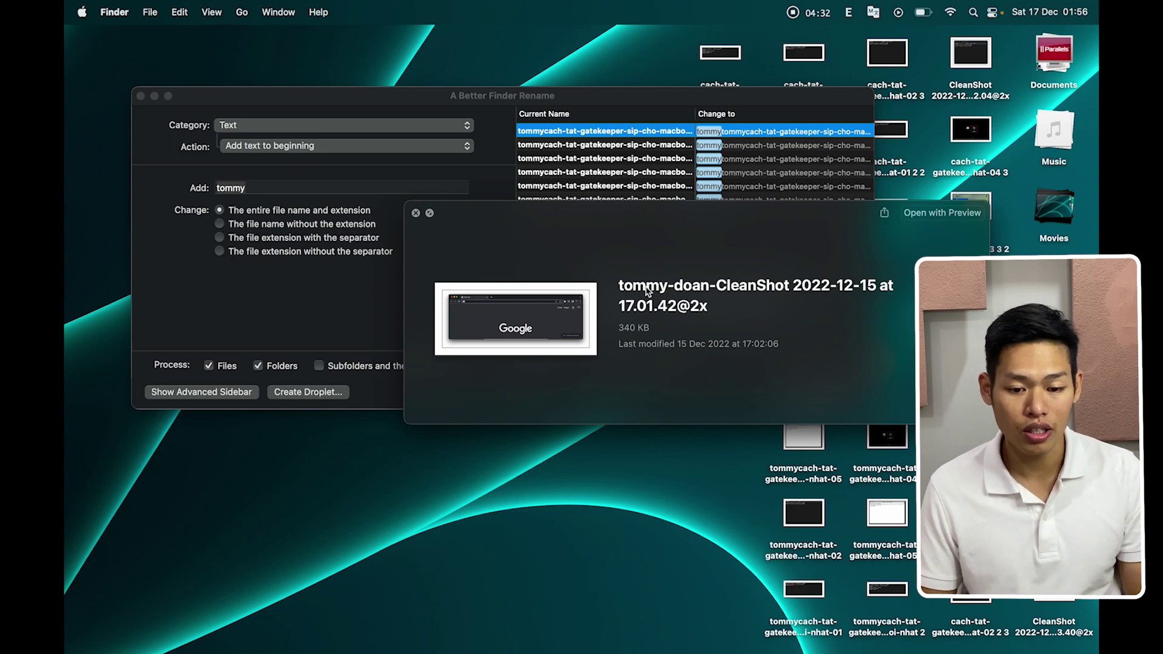
Close the file preview and browse the installed applications and their sizes in App Cleaner & Uninstaller.
{"action": "left_click", "coordinate": [416, 213]}
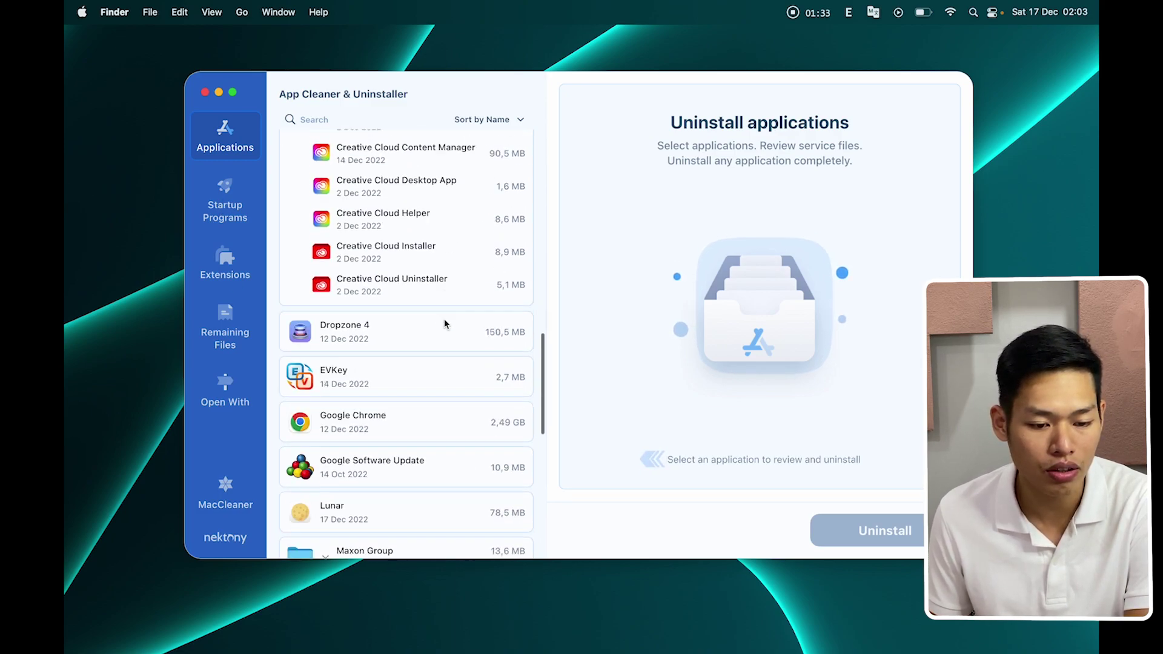
{"action": "scroll", "coordinate": [444, 319], "scroll_direction": "up", "scroll_amount": 10}
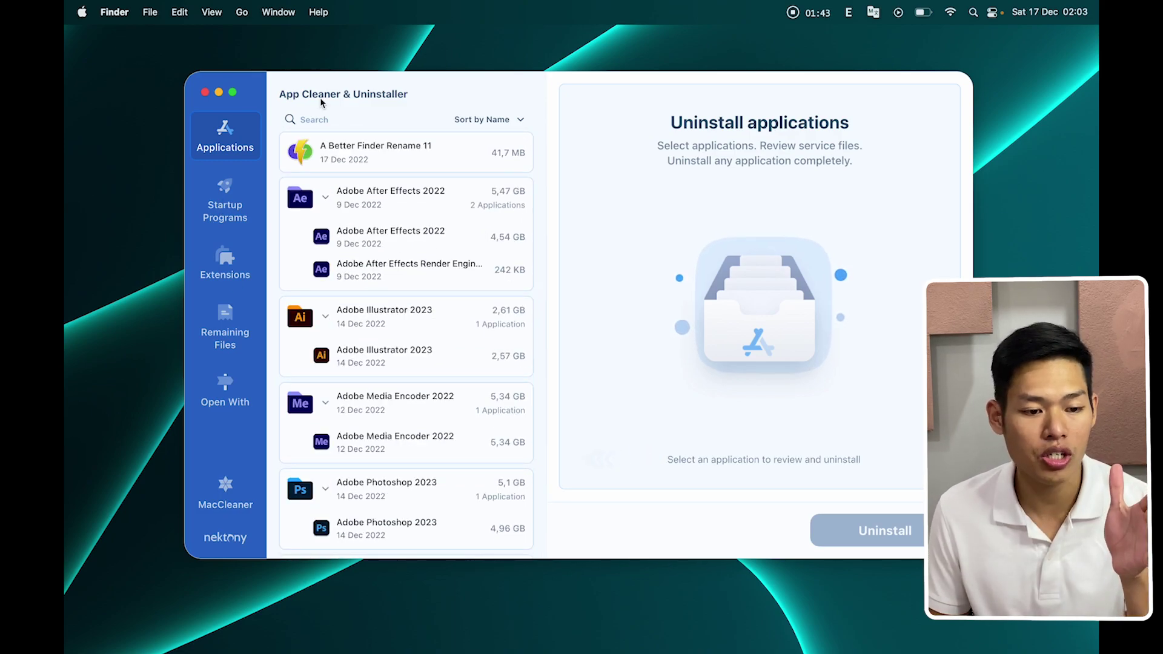
{"action": "scroll", "coordinate": [459, 363], "scroll_direction": "down", "scroll_amount": 6}
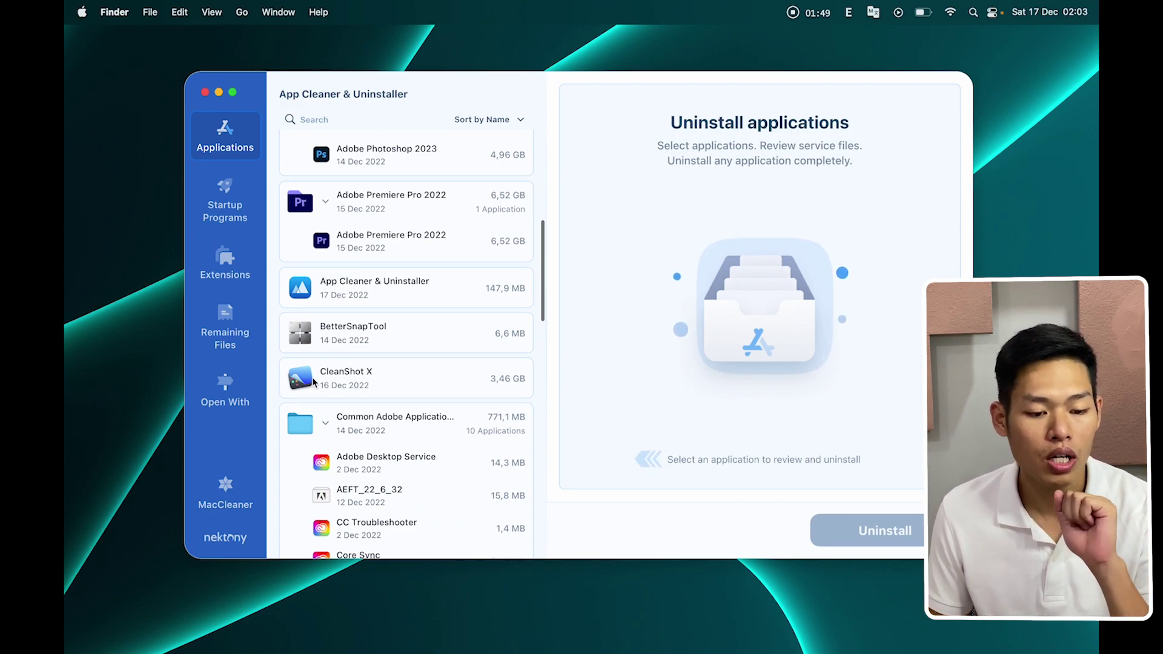
Queue CleanShot X for removal and review its 64 related items totalling 3,46 GB.
{"action": "left_click_drag", "start_coordinate": [313, 382], "coordinate": [773, 162]}
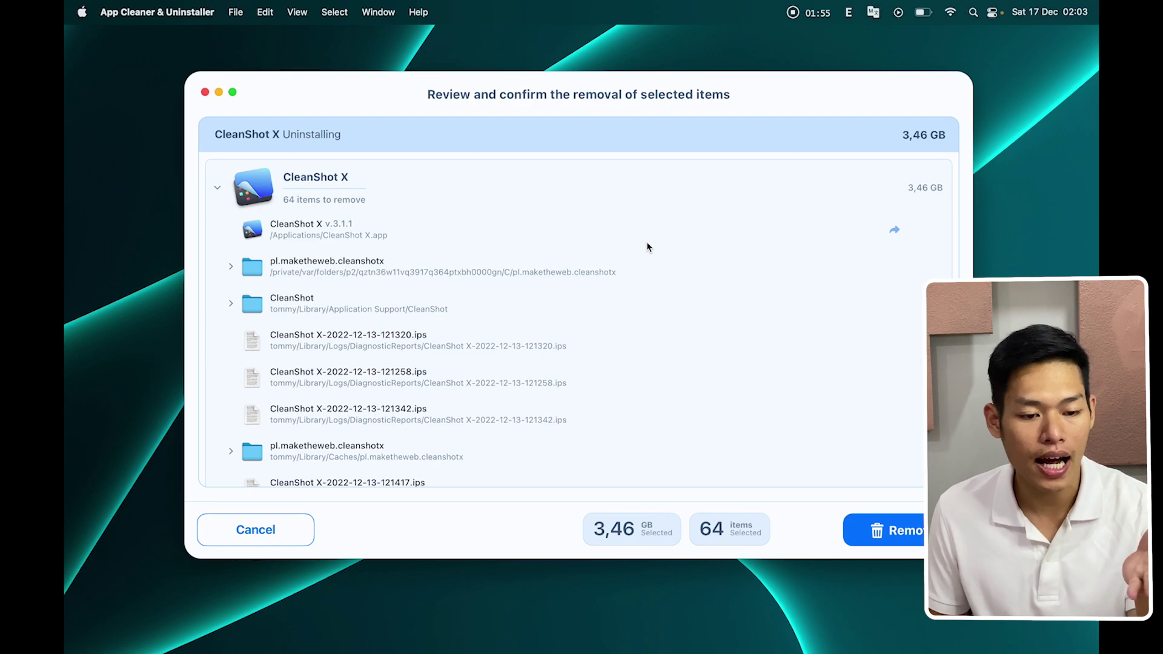
{"action": "scroll", "coordinate": [548, 368], "scroll_direction": "down", "scroll_amount": 3}
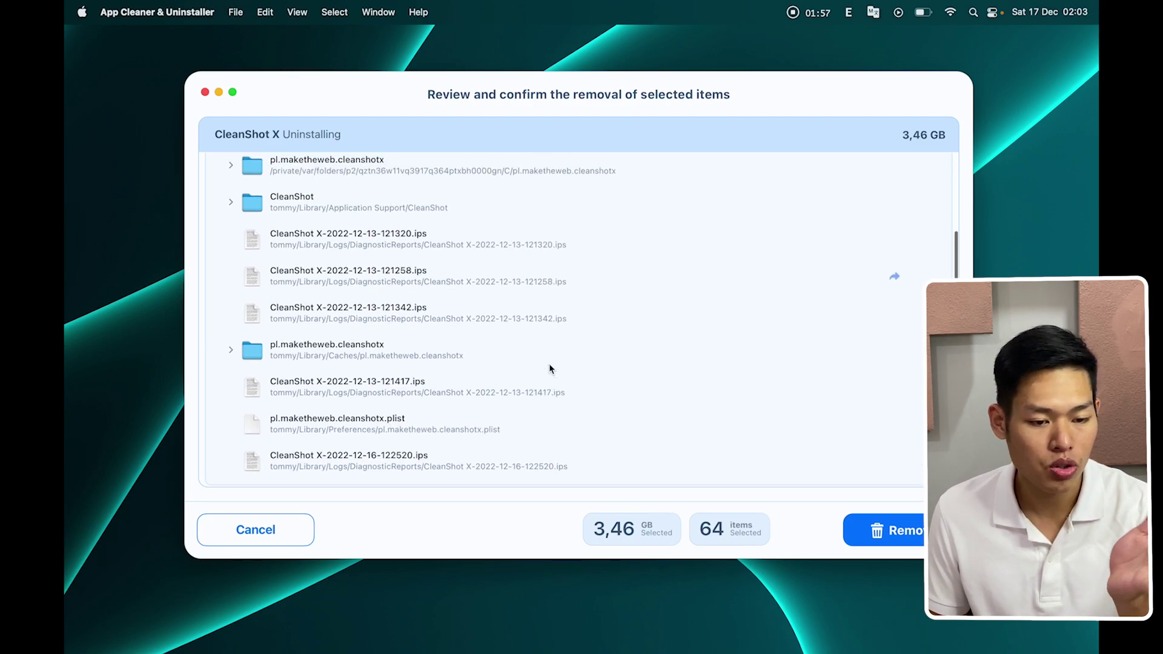
{"action": "scroll", "coordinate": [548, 368], "scroll_direction": "up", "scroll_amount": 3}
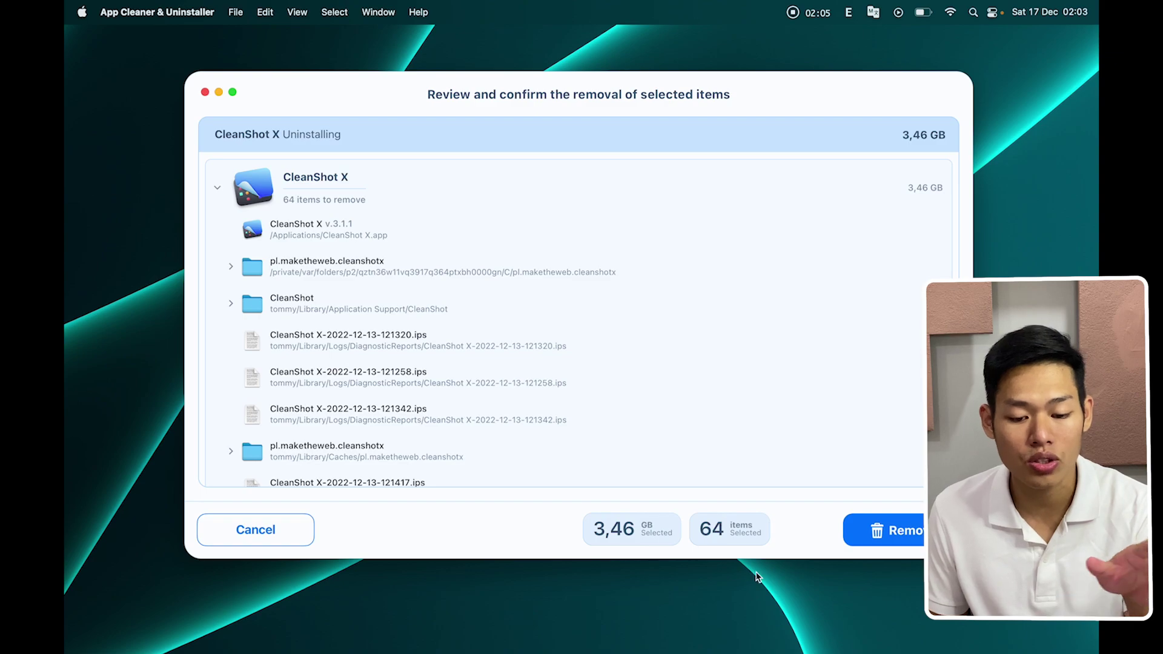
{"action": "scroll", "coordinate": [460, 453], "scroll_direction": "down", "scroll_amount": 3}
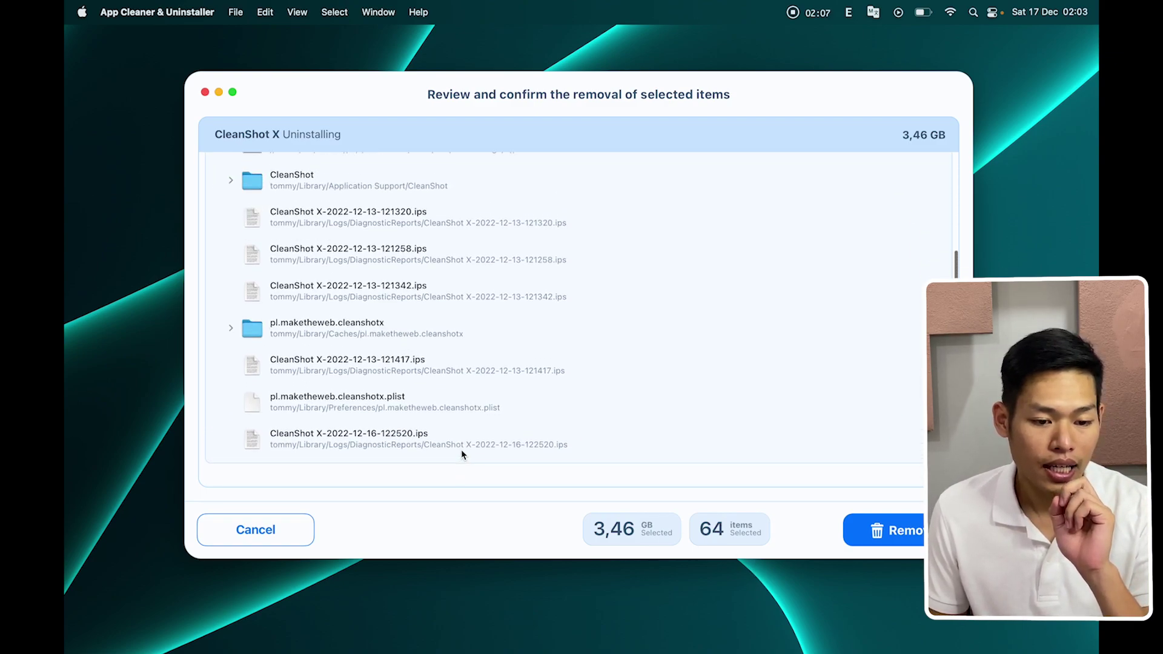
{"action": "scroll", "coordinate": [464, 433], "scroll_direction": "up", "scroll_amount": 3}
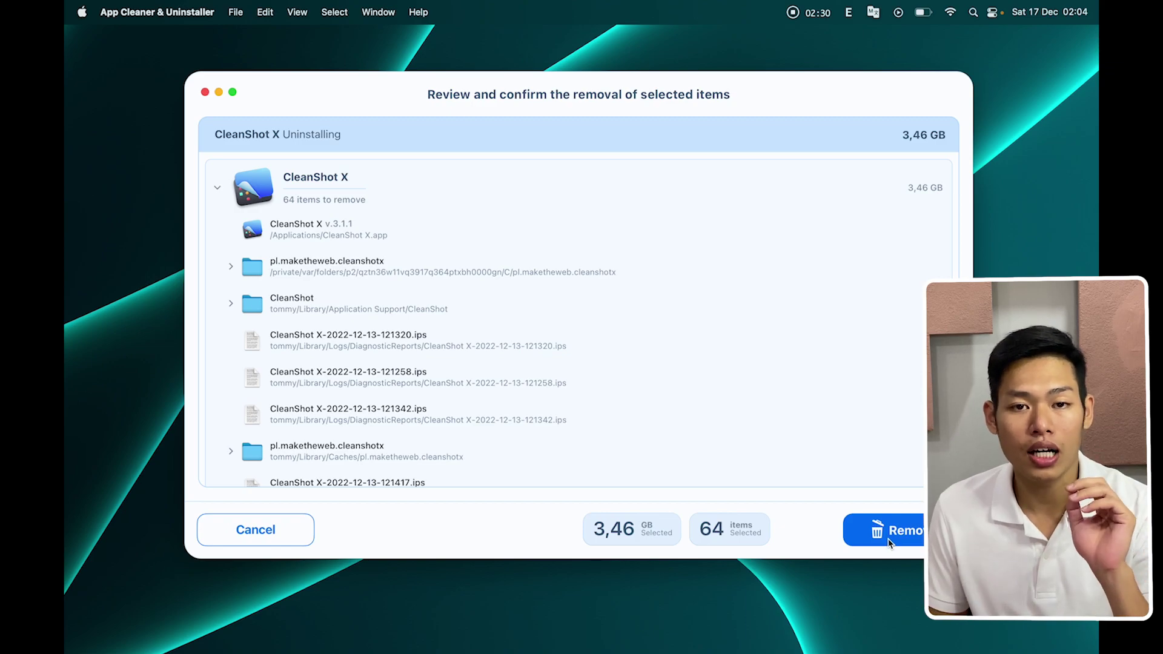
Cancel the CleanShot X removal and show the Startup Programs list.
{"action": "left_click", "coordinate": [303, 539]}
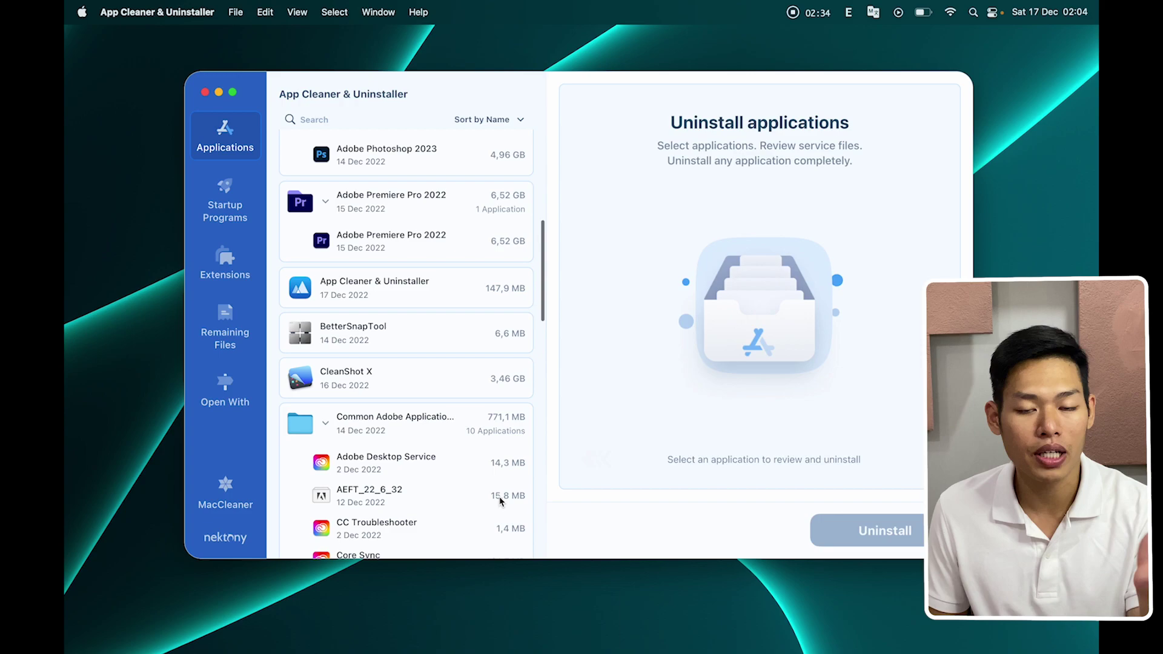
{"action": "scroll", "coordinate": [484, 473], "scroll_direction": "down", "scroll_amount": 5}
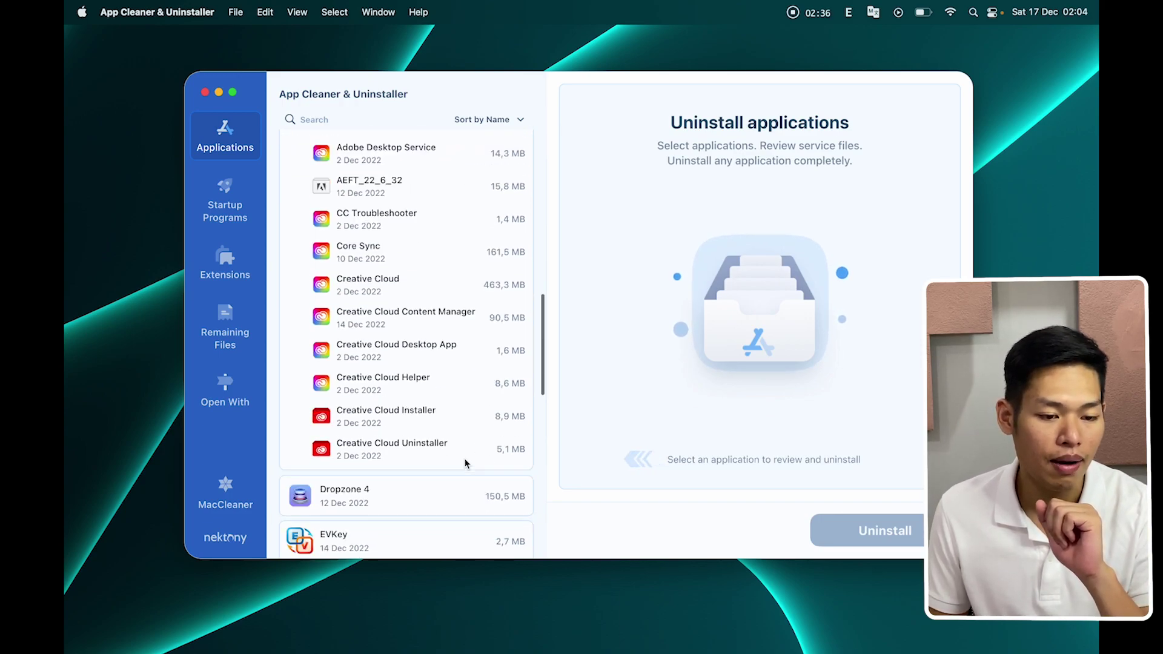
{"action": "scroll", "coordinate": [466, 461], "scroll_direction": "down", "scroll_amount": 6}
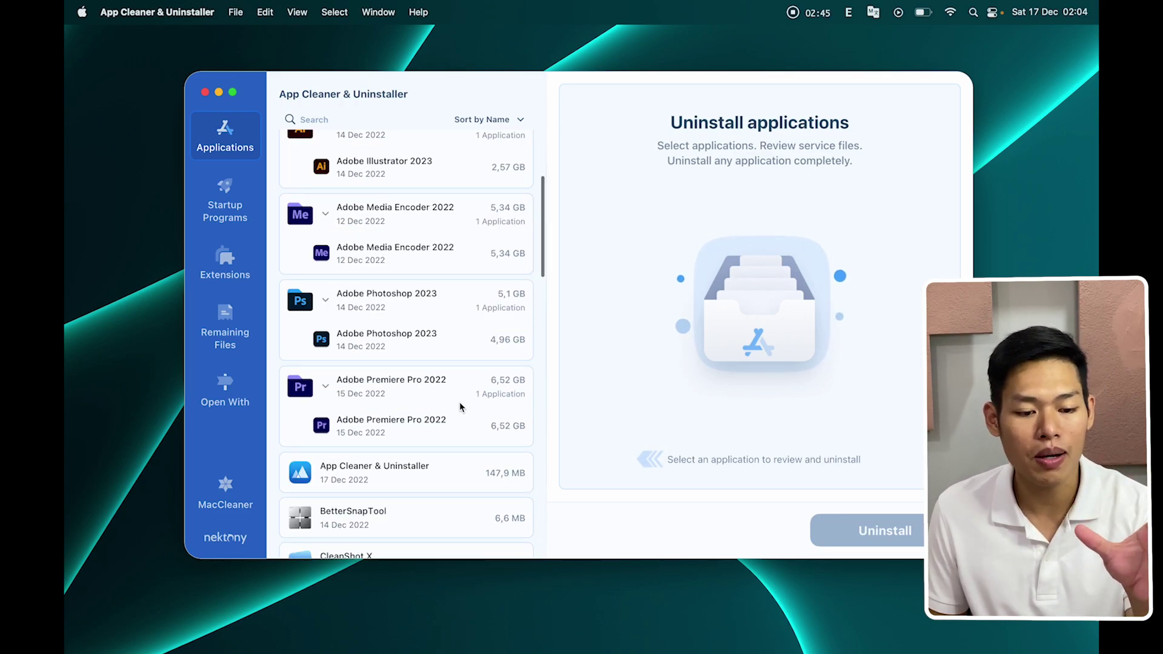
{"action": "scroll", "coordinate": [459, 401], "scroll_direction": "down", "scroll_amount": 15}
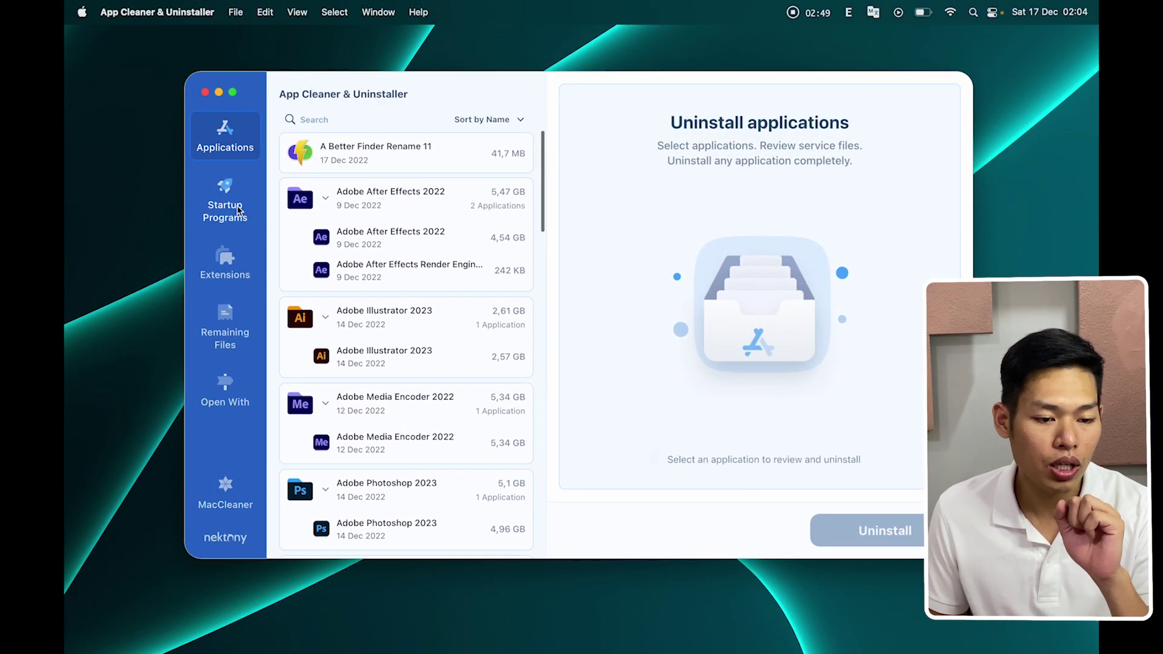
{"action": "left_click", "coordinate": [238, 210]}
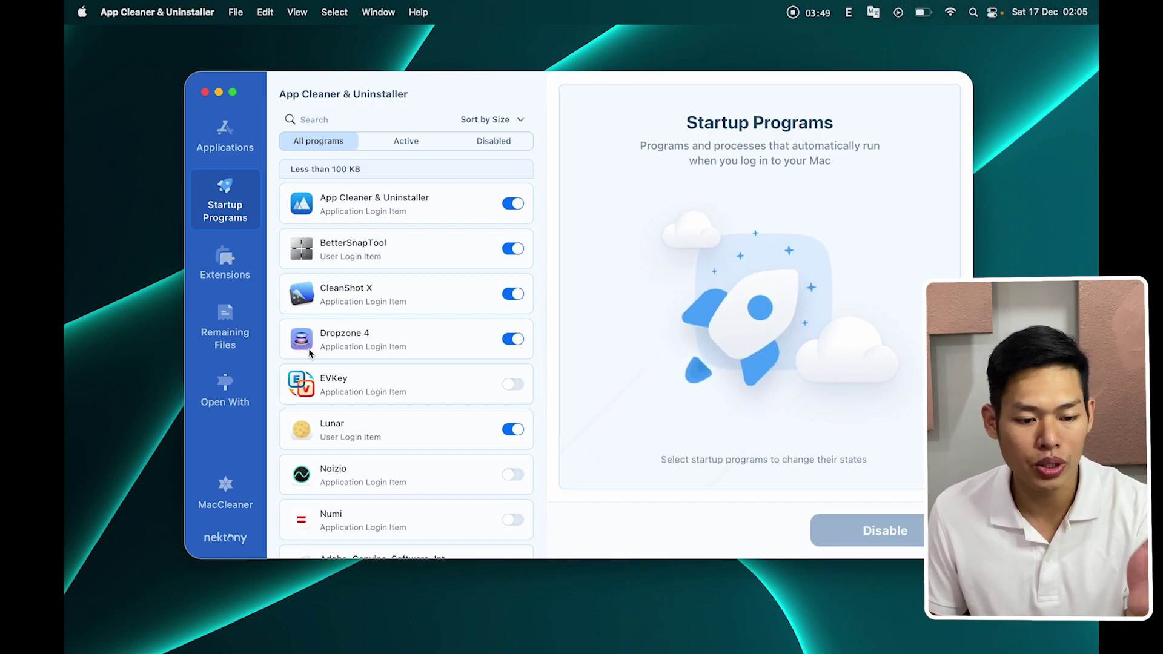
Scroll to the end of the Startup Programs list in App Cleaner & Uninstaller.
{"action": "scroll", "coordinate": [308, 348], "scroll_direction": "down", "scroll_amount": 10}
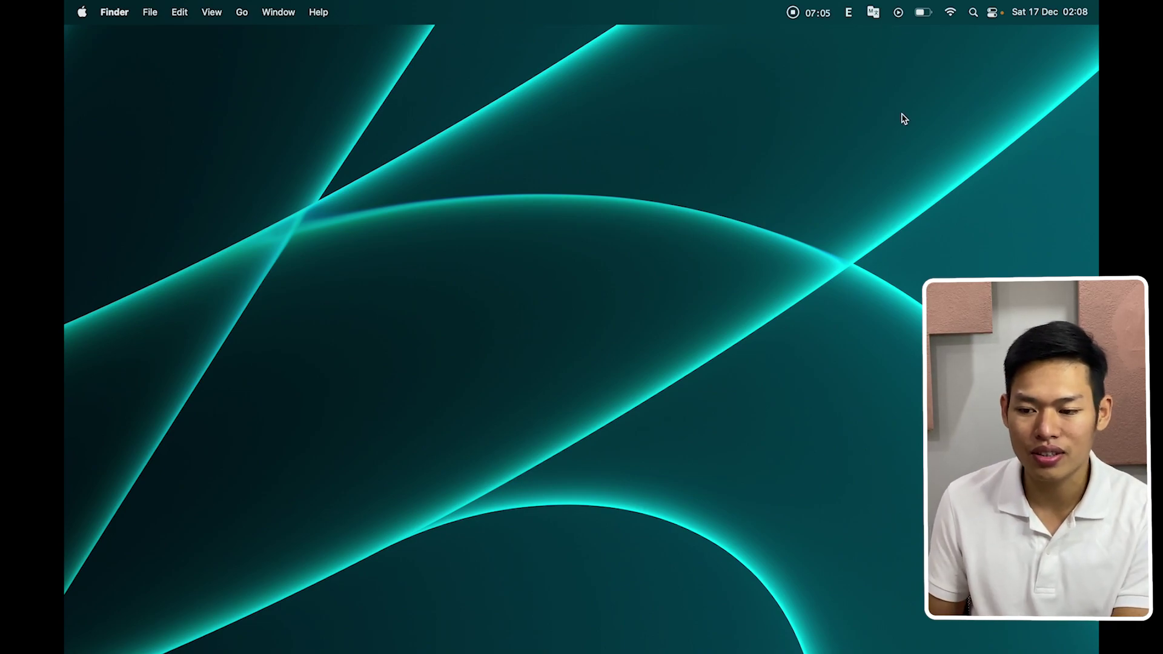
Launch Noizio from Spotlight and open its menu-bar sound panel.
{"action": "key", "text": "super+space"}
{"action": "type", "text": "noibo"}
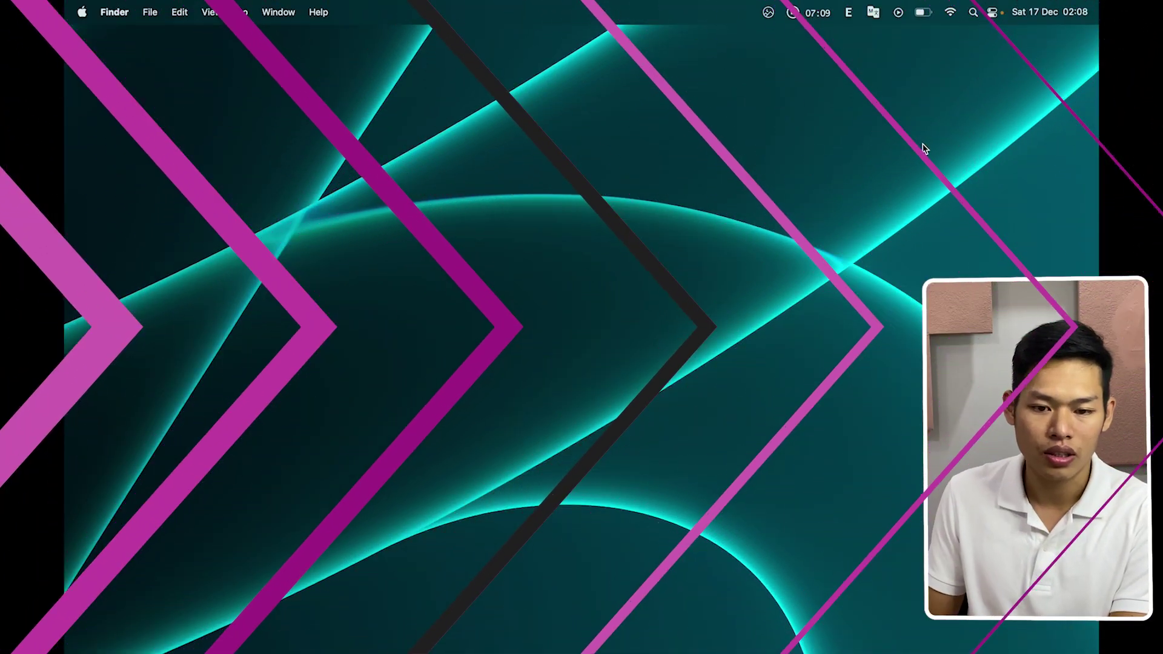
{"action": "left_click", "coordinate": [769, 12]}
{"action": "left_click", "coordinate": [770, 13]}
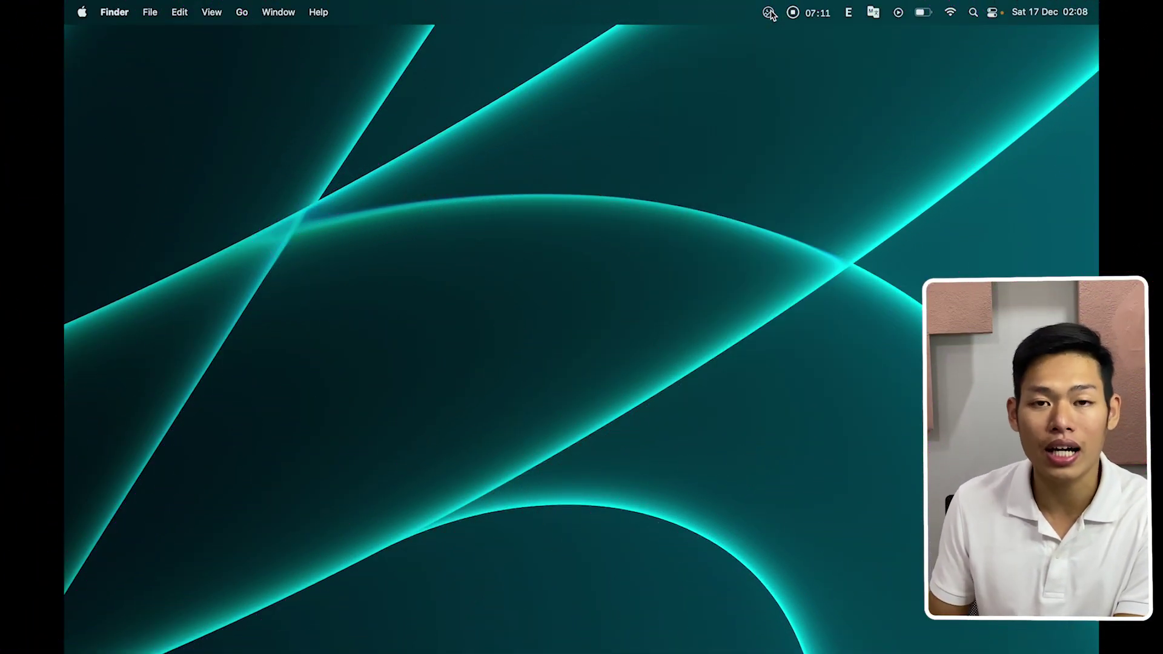
{"action": "left_click", "coordinate": [770, 13]}
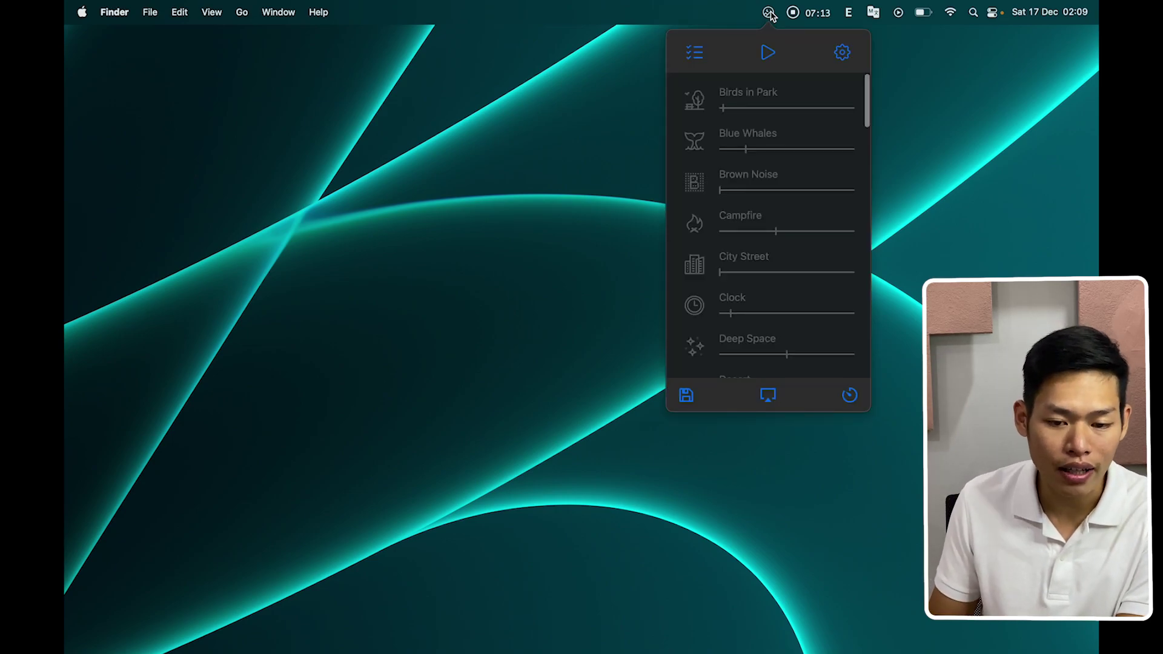
Turn on Birds in Park and Blue Whales, each at about 40% volume.
{"action": "left_click", "coordinate": [742, 107]}
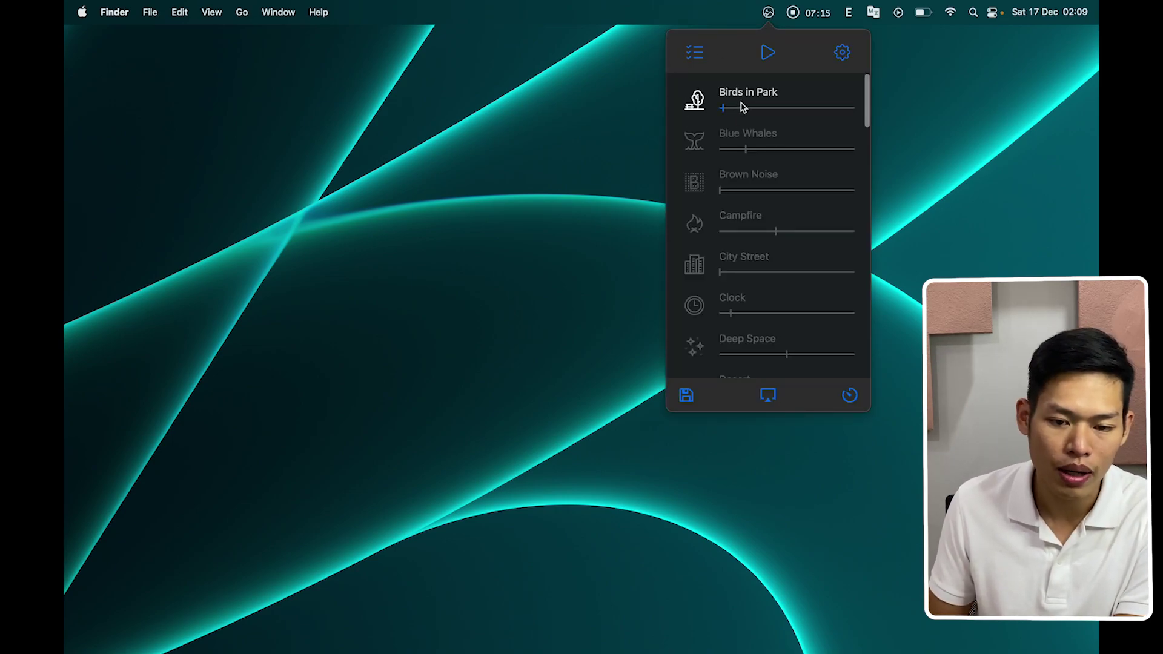
{"action": "left_click_drag", "start_coordinate": [723, 114], "coordinate": [775, 109]}
{"action": "left_click", "coordinate": [746, 153]}
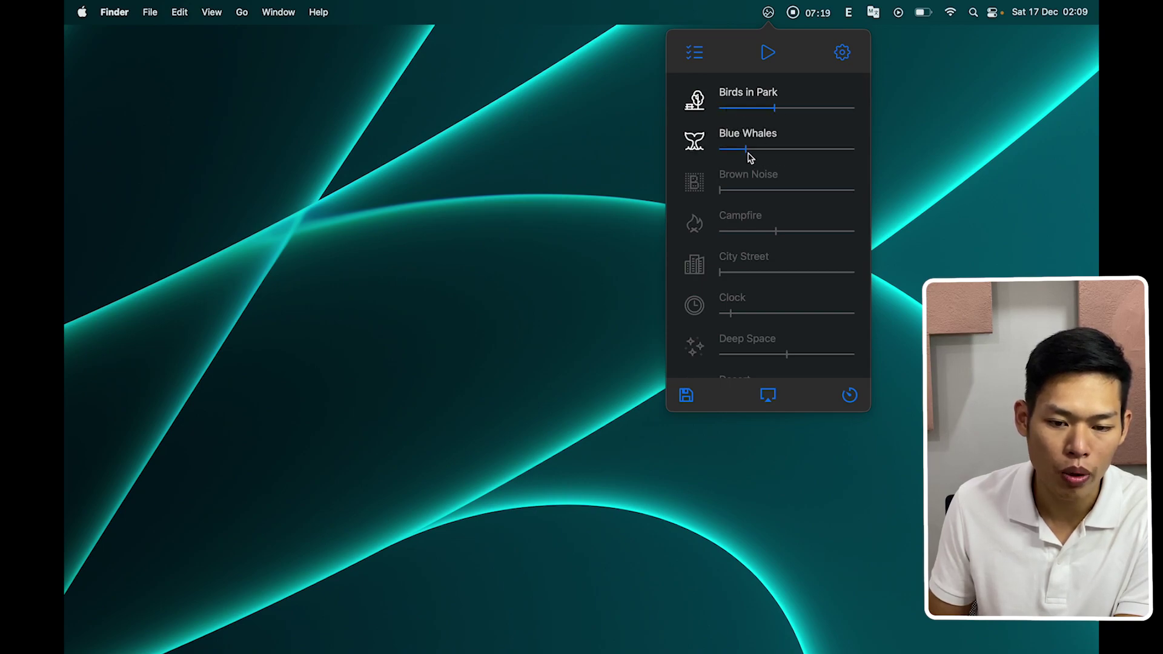
{"action": "left_click_drag", "start_coordinate": [746, 150], "coordinate": [773, 151]}
Add Brown Noise at about 25% and Campfire, playing the mix then pausing it.
{"action": "left_click", "coordinate": [697, 186]}
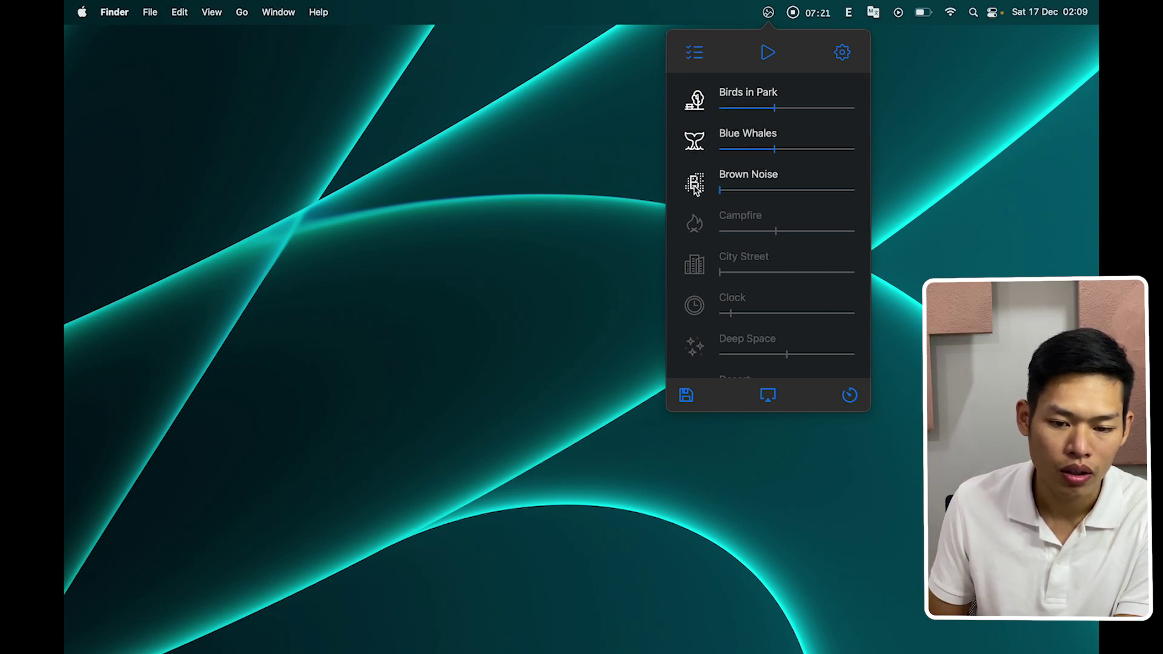
{"action": "left_click", "coordinate": [768, 61]}
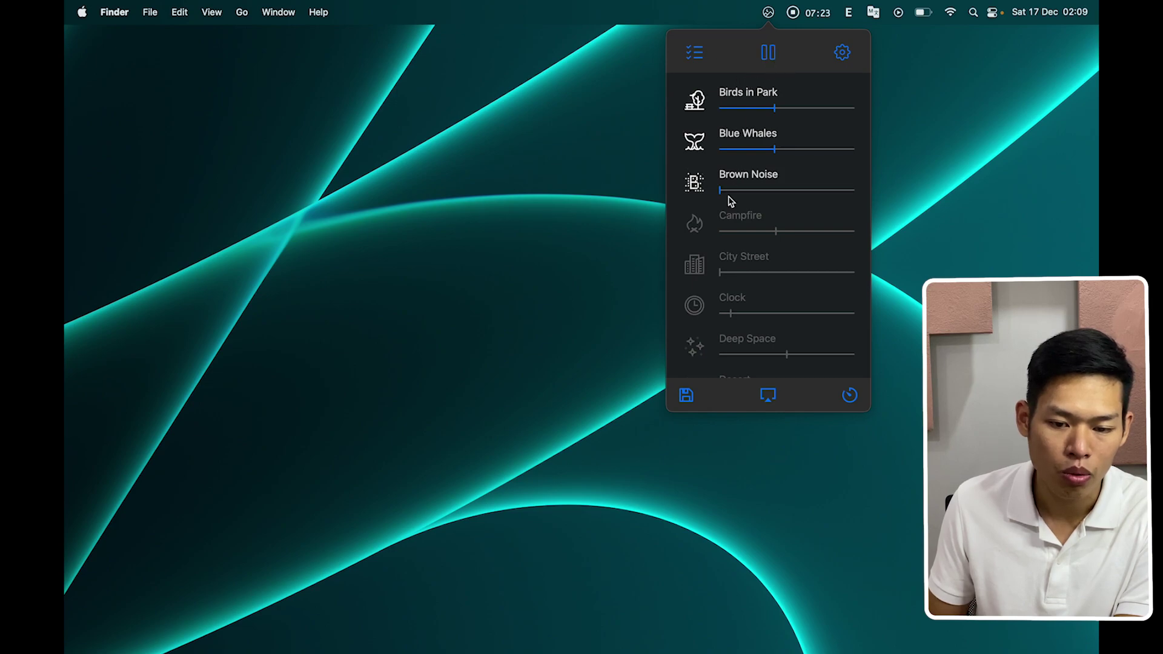
{"action": "left_click_drag", "start_coordinate": [729, 193], "coordinate": [753, 192]}
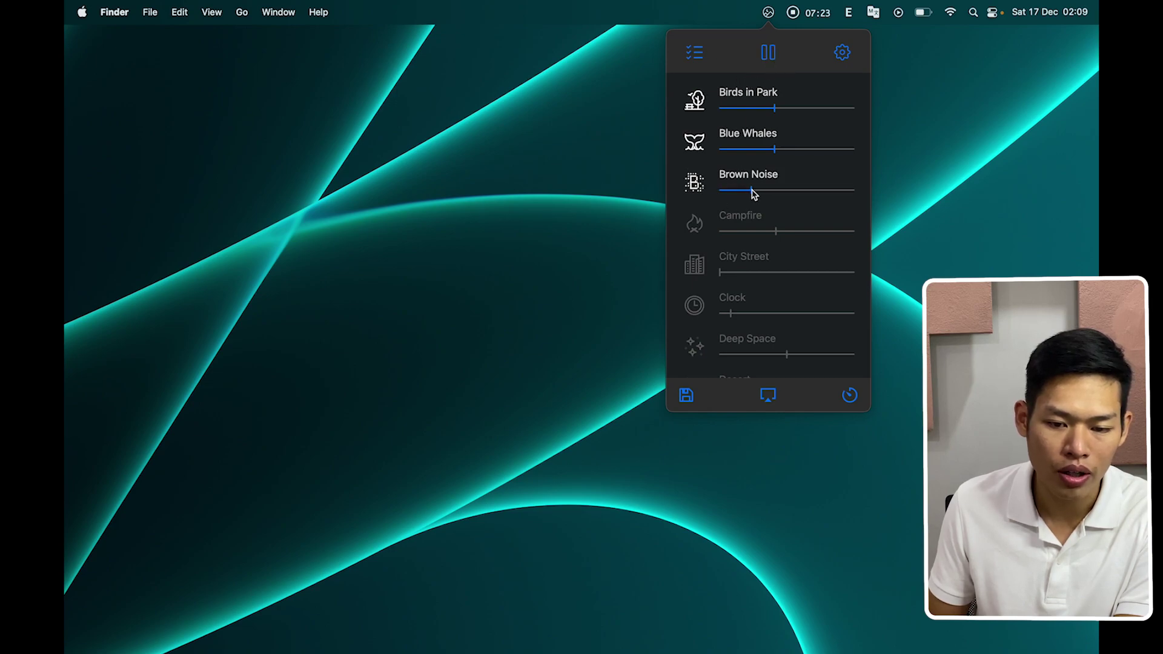
{"action": "left_click", "coordinate": [704, 225]}
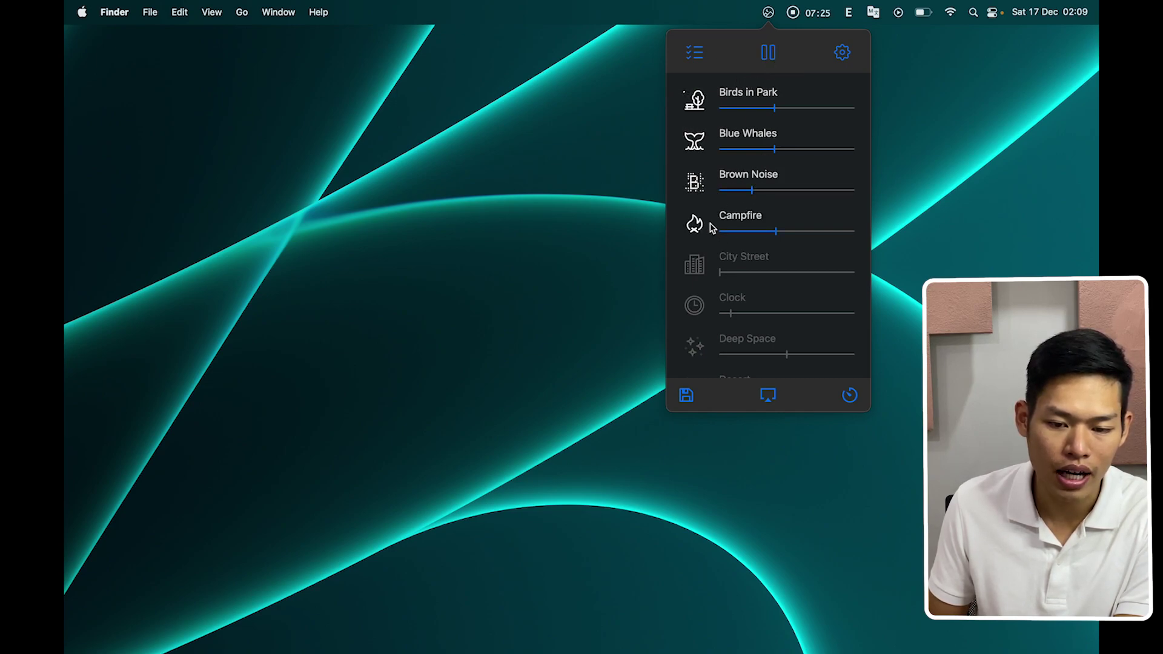
{"action": "left_click", "coordinate": [768, 55]}
{"action": "scroll", "coordinate": [769, 254], "scroll_direction": "down", "scroll_amount": 2}
{"action": "scroll", "coordinate": [779, 198], "scroll_direction": "up", "scroll_amount": 2}
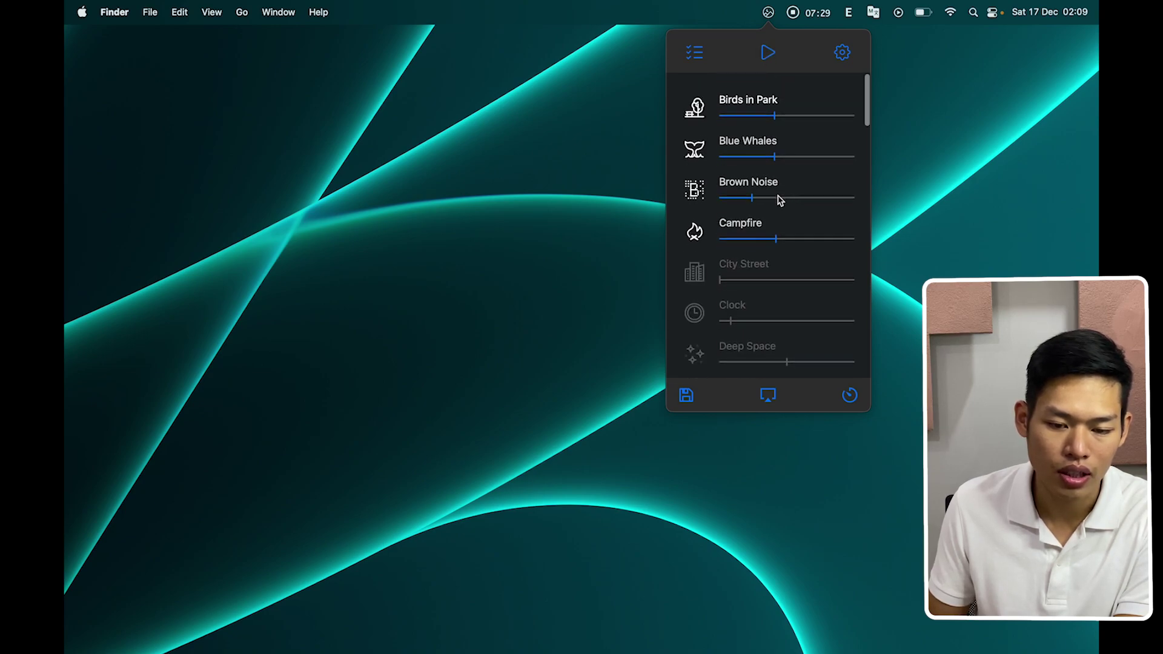
{"action": "scroll", "coordinate": [714, 372], "scroll_direction": "down", "scroll_amount": 5}
Save the current mix as 'take me to the beach collection'.
{"action": "left_click", "coordinate": [686, 395]}
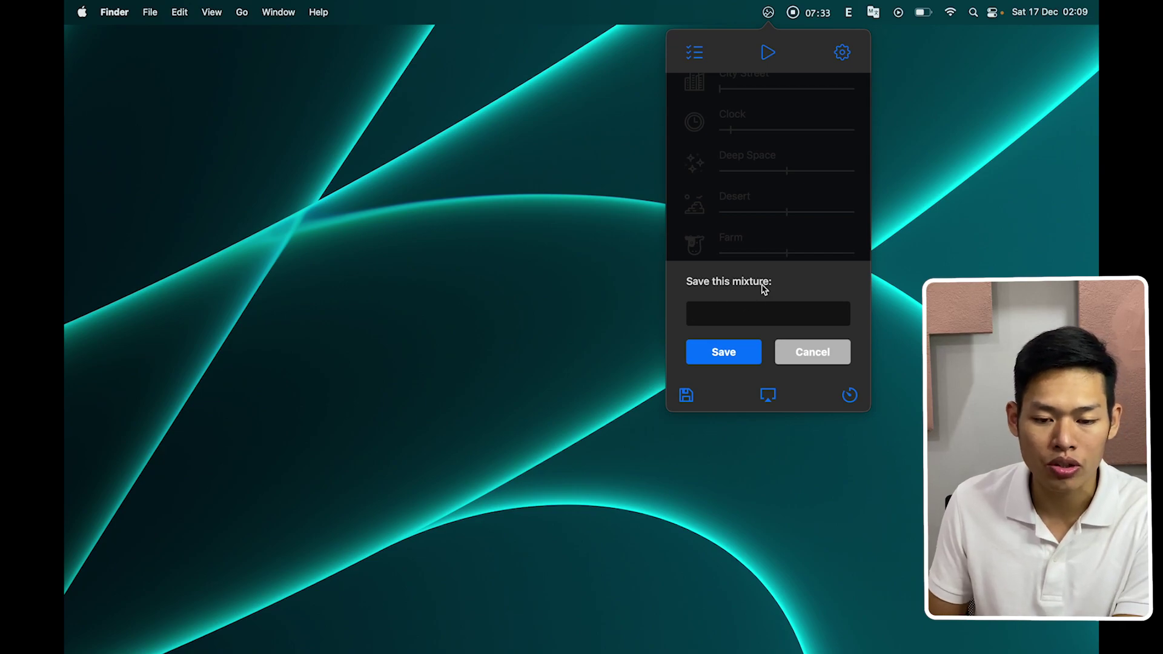
{"action": "left_click", "coordinate": [809, 357]}
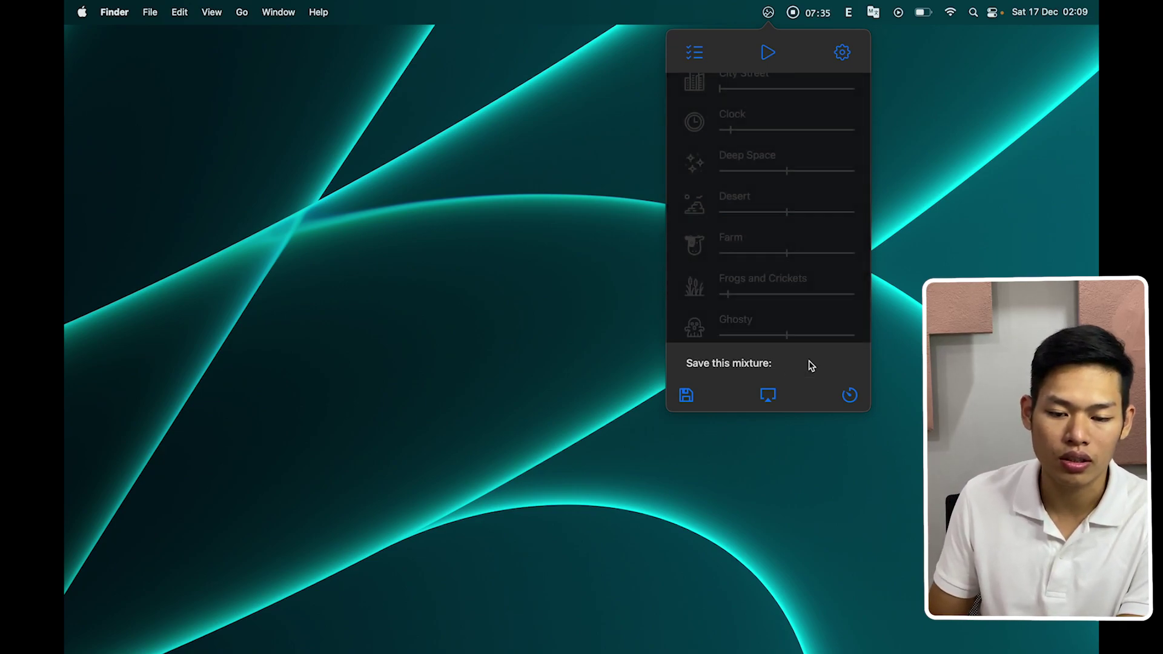
{"action": "left_click", "coordinate": [694, 399]}
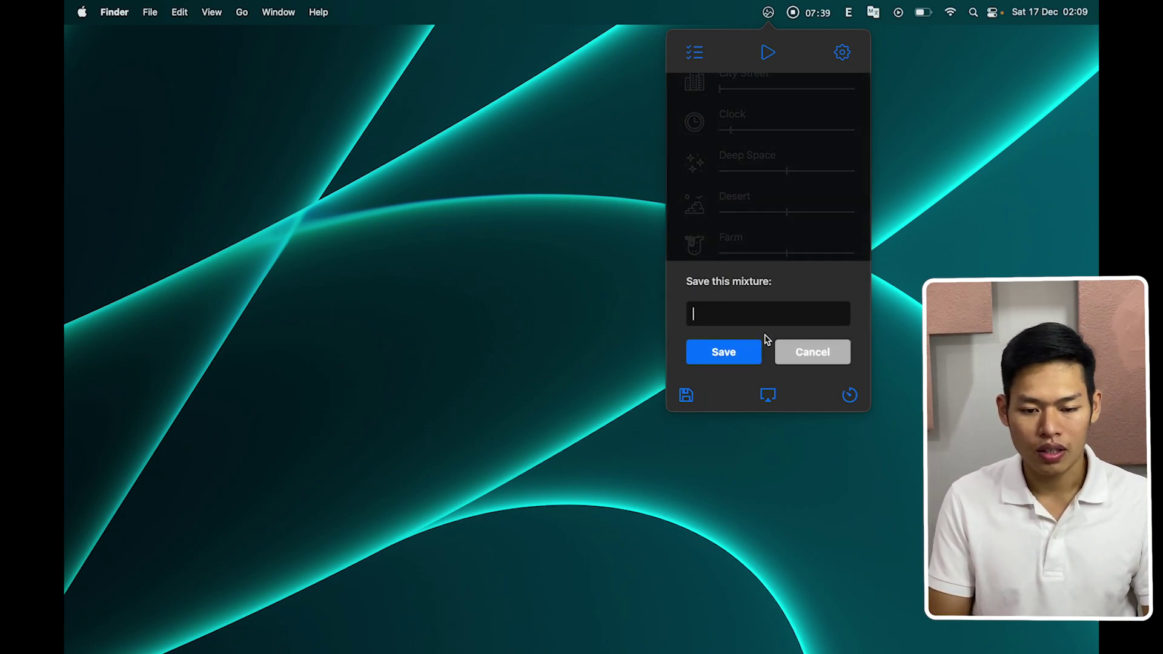
{"action": "type", "text": "take me"}
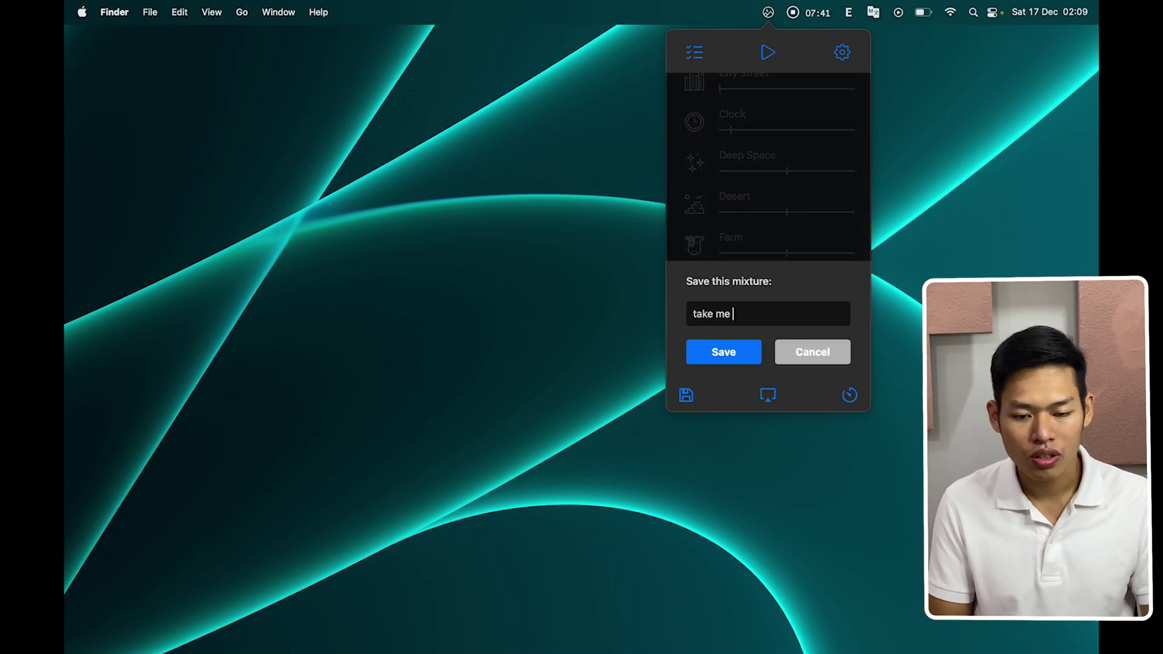
{"action": "type", "text": " to the beac"}
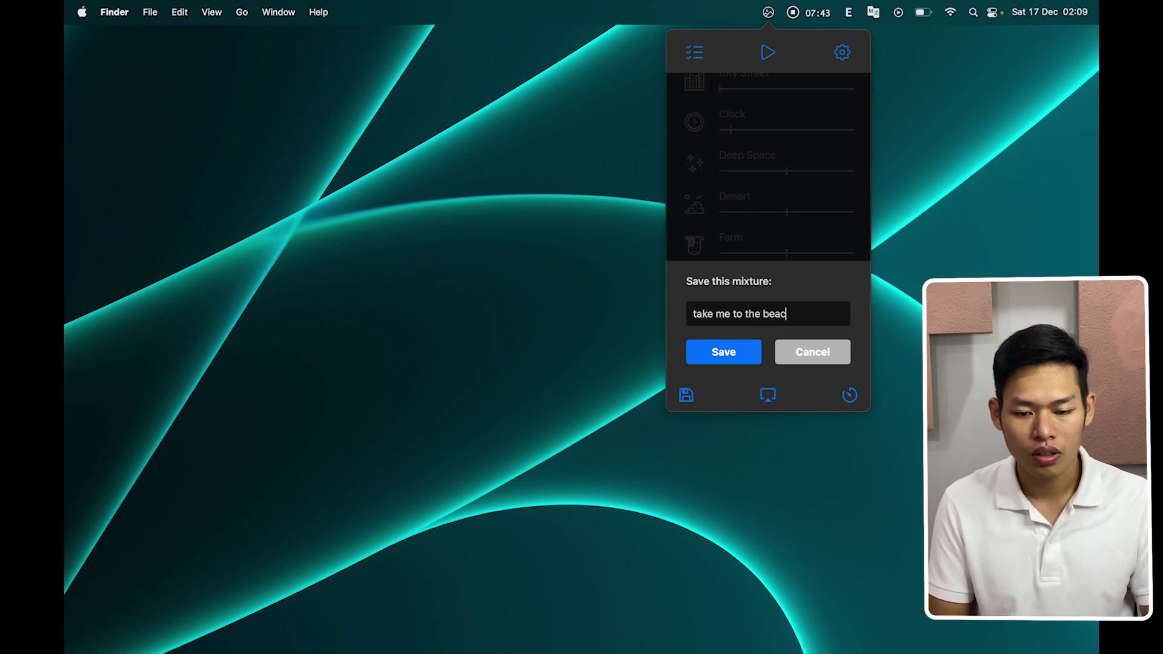
{"action": "type", "text": "h collecti"}
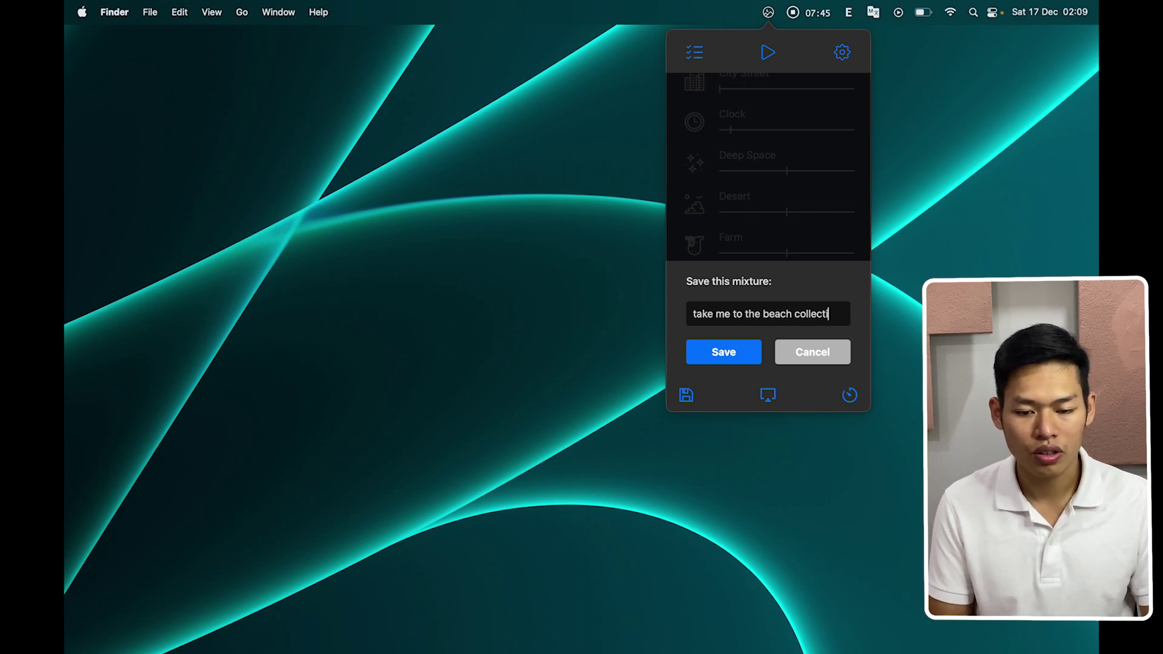
{"action": "type", "text": "on"}
{"action": "key", "text": "Return"}
Play the earlier 'beach' mixture from the Mixtures list.
{"action": "left_click", "coordinate": [697, 52]}
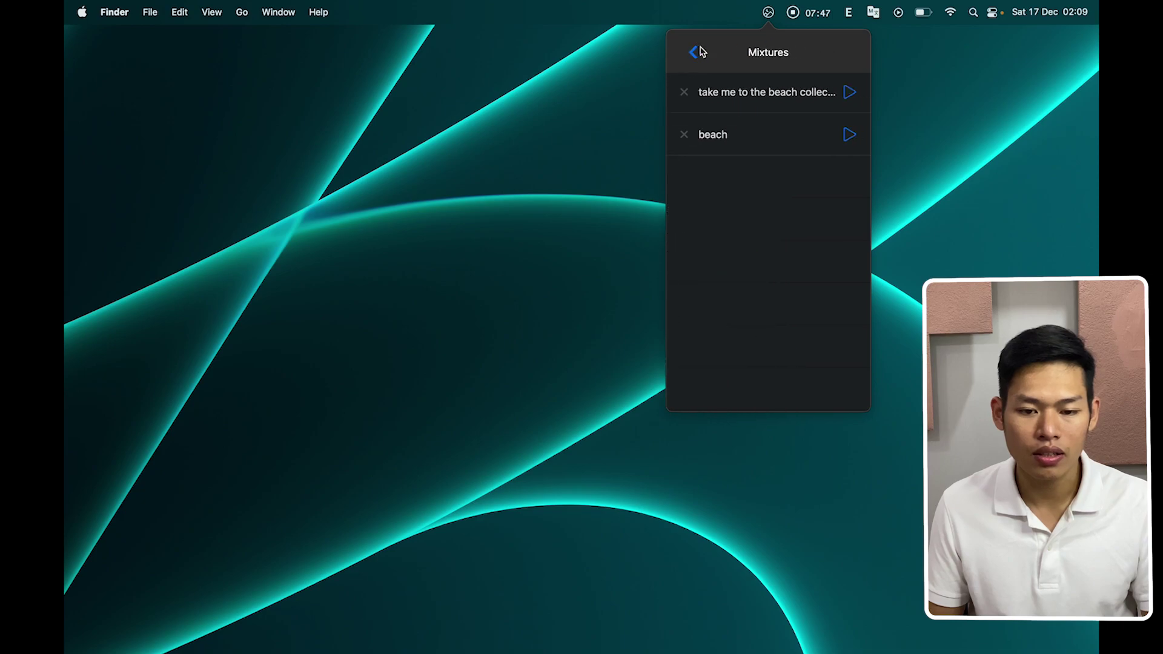